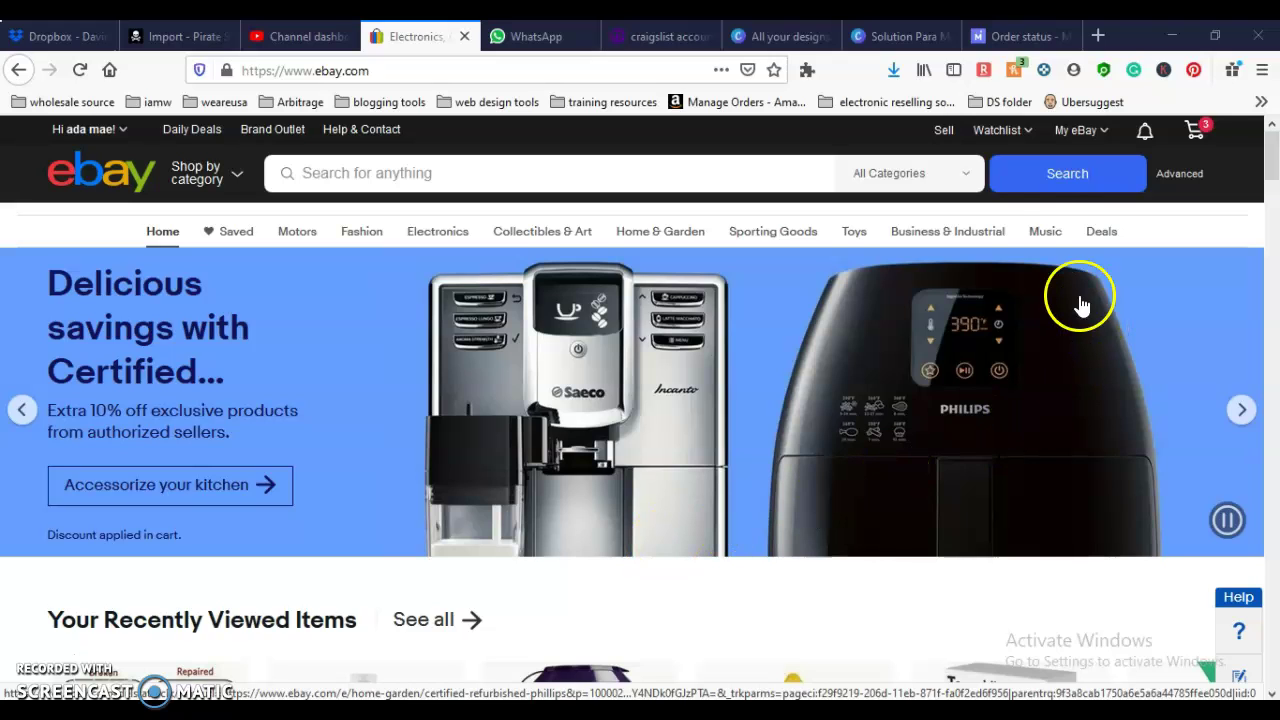
pyautogui.moveTo(1144, 140)
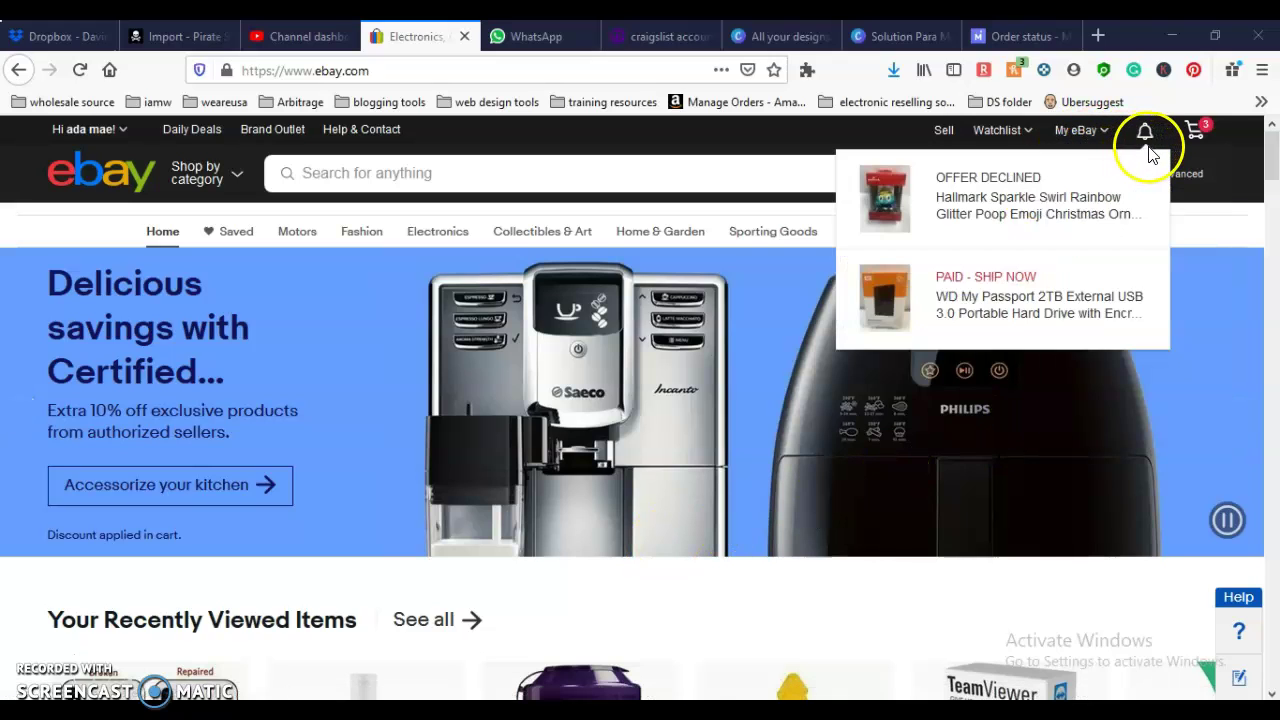
pyautogui.click(1104, 284)
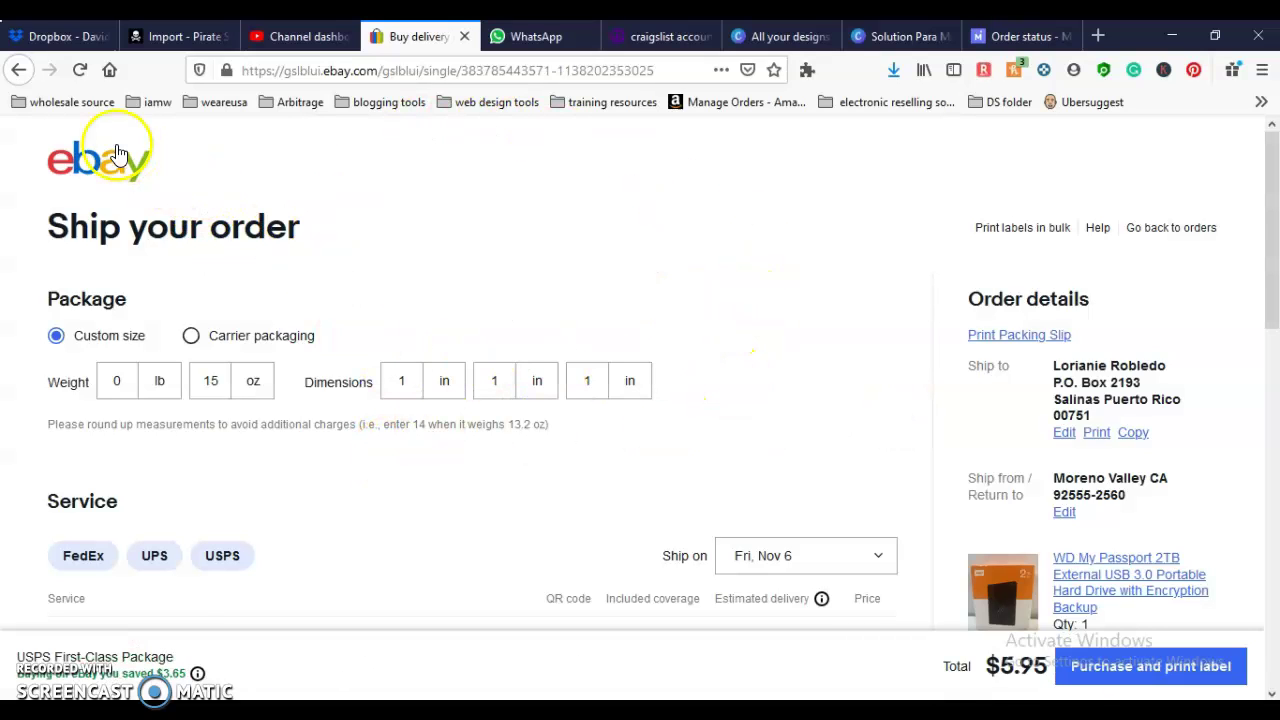
pyautogui.click(90, 165)
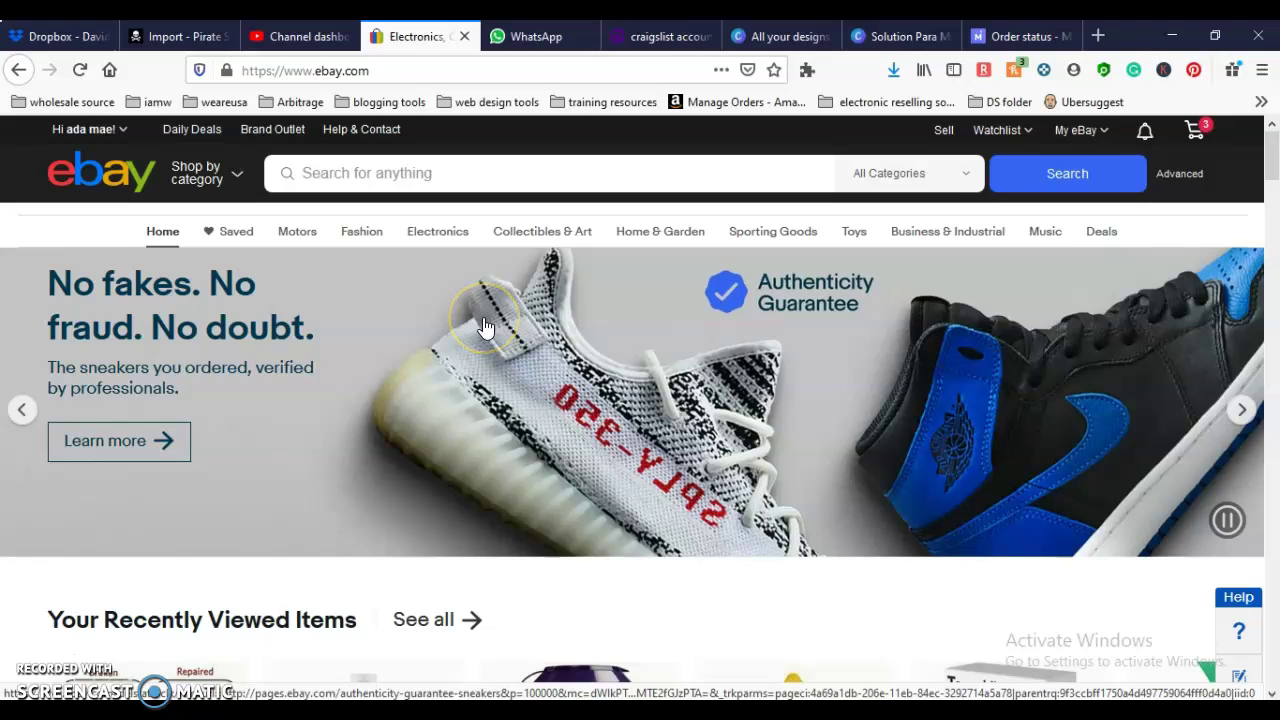
pyautogui.moveTo(1145, 135)
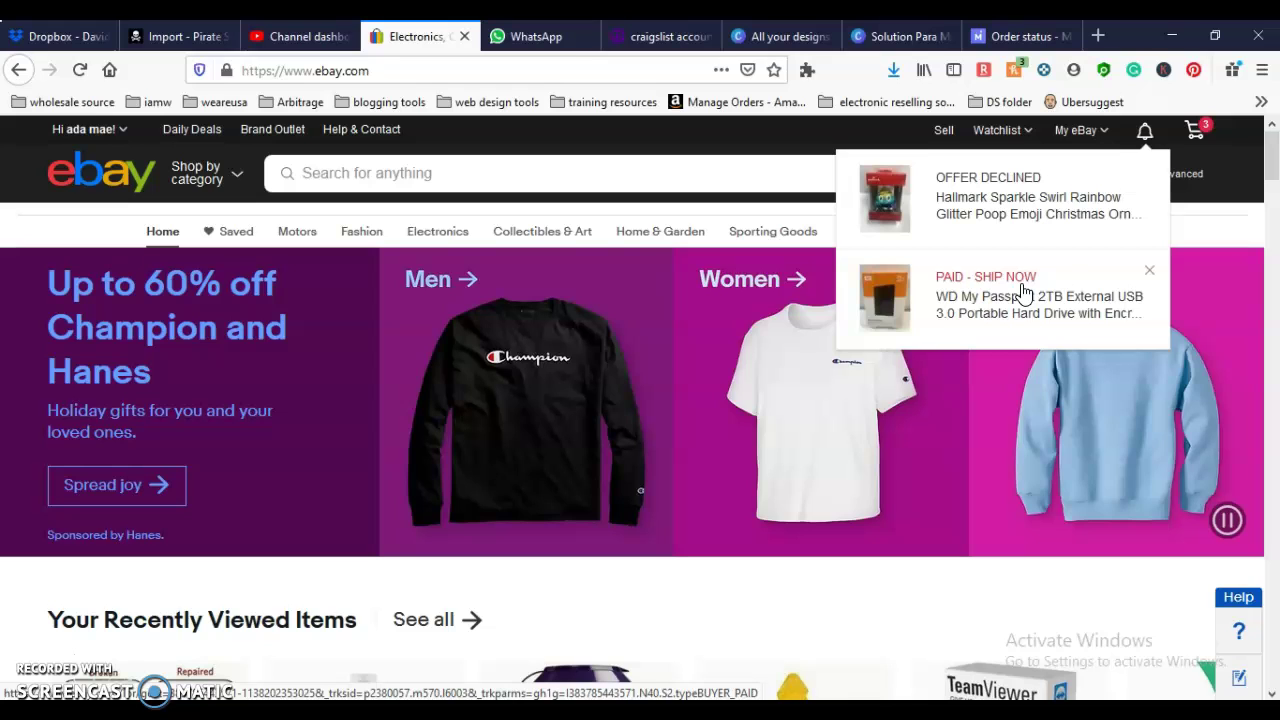
# Step: Open the Seller Hub overview and view the orders due to ship within 24 hours
pyautogui.click(1080, 130)
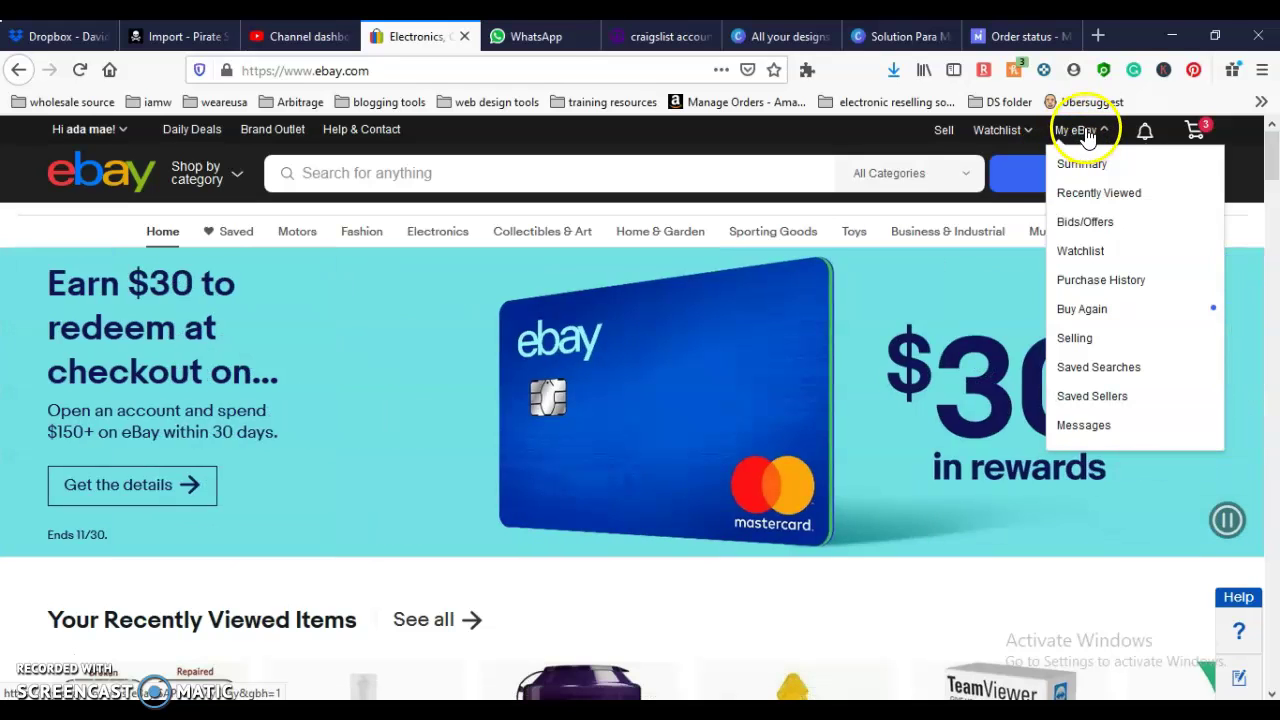
pyautogui.click(1087, 343)
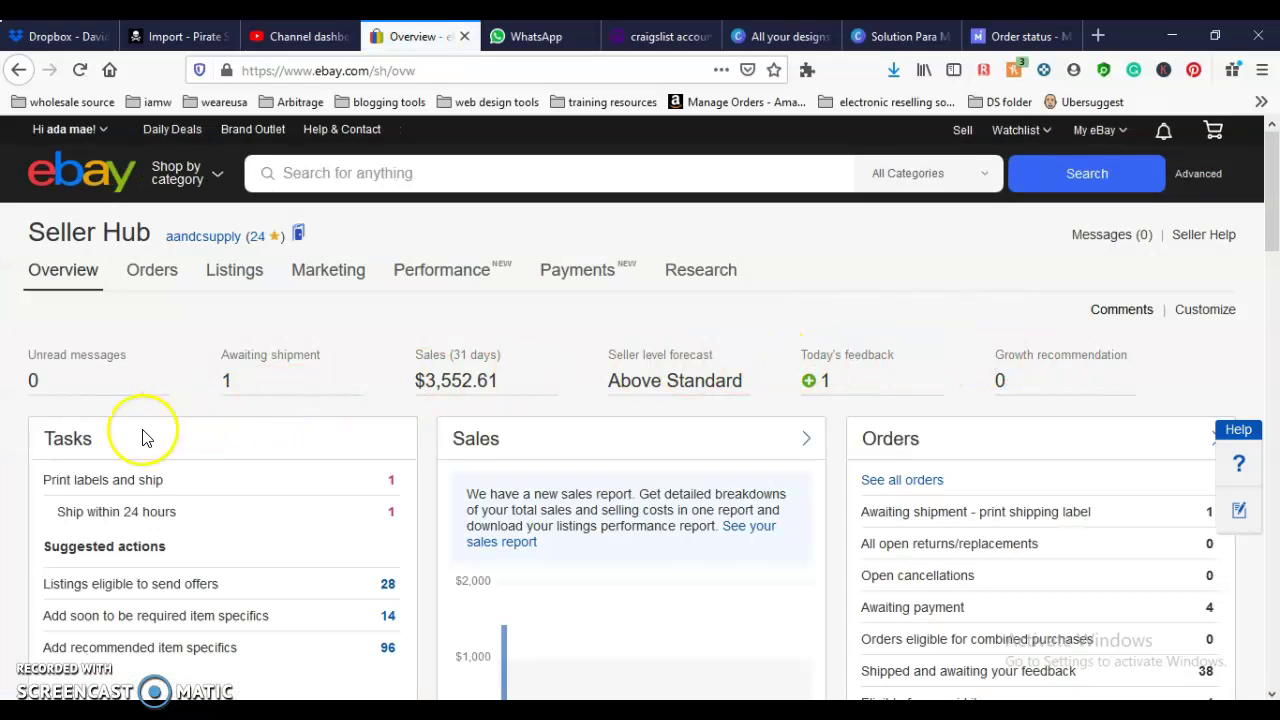
pyautogui.click(100, 515)
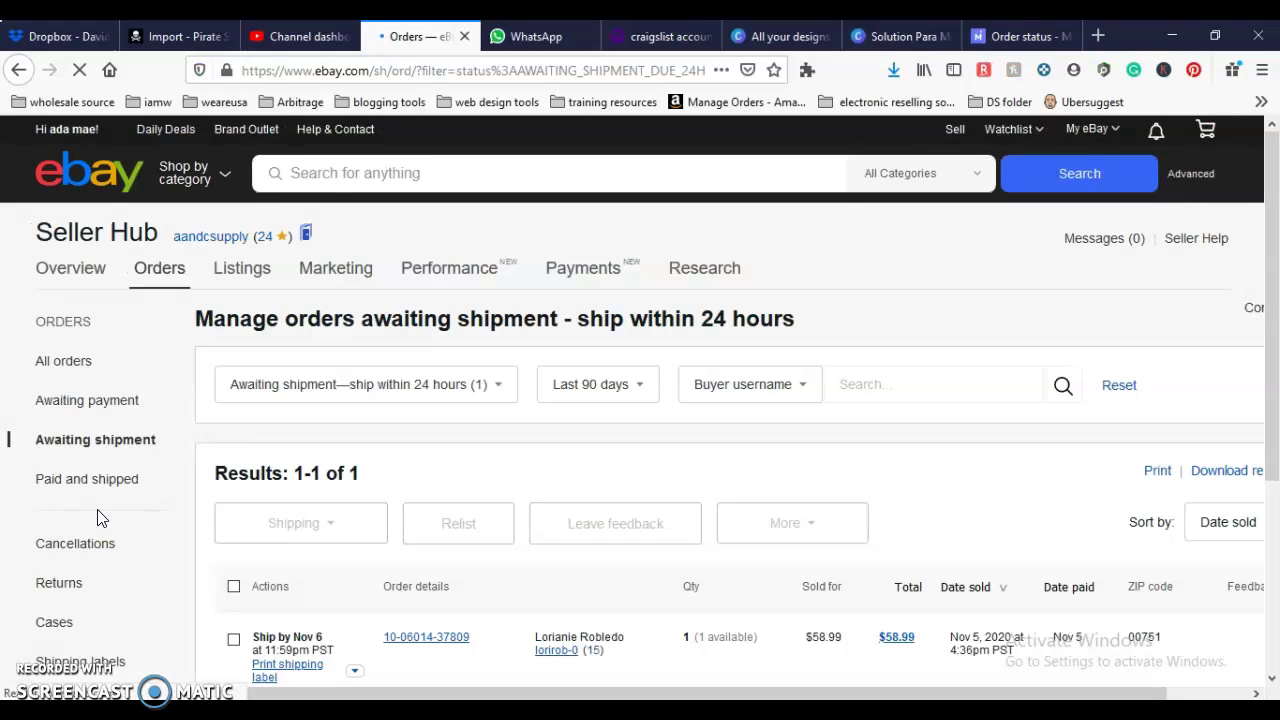
pyautogui.scroll(-3, 300, 530)
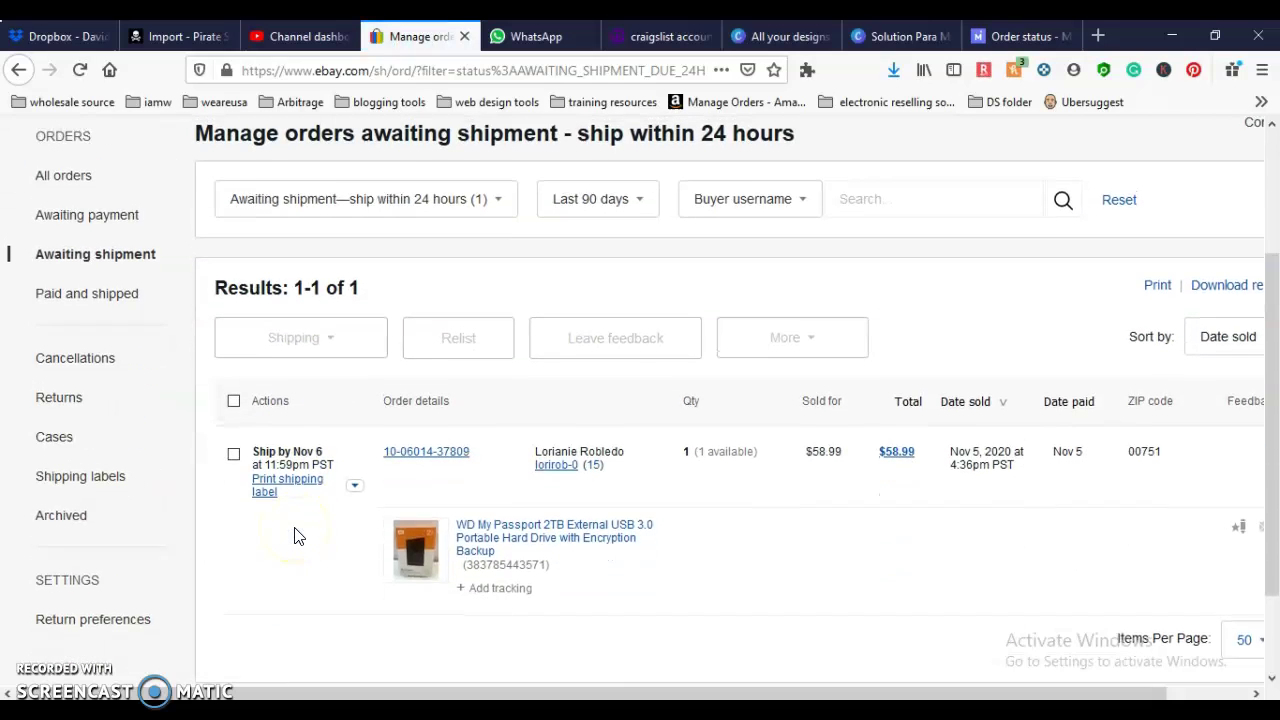
pyautogui.scroll(3, 295, 535)
pyautogui.scroll(-2, 295, 535)
pyautogui.scroll(2, 294, 534)
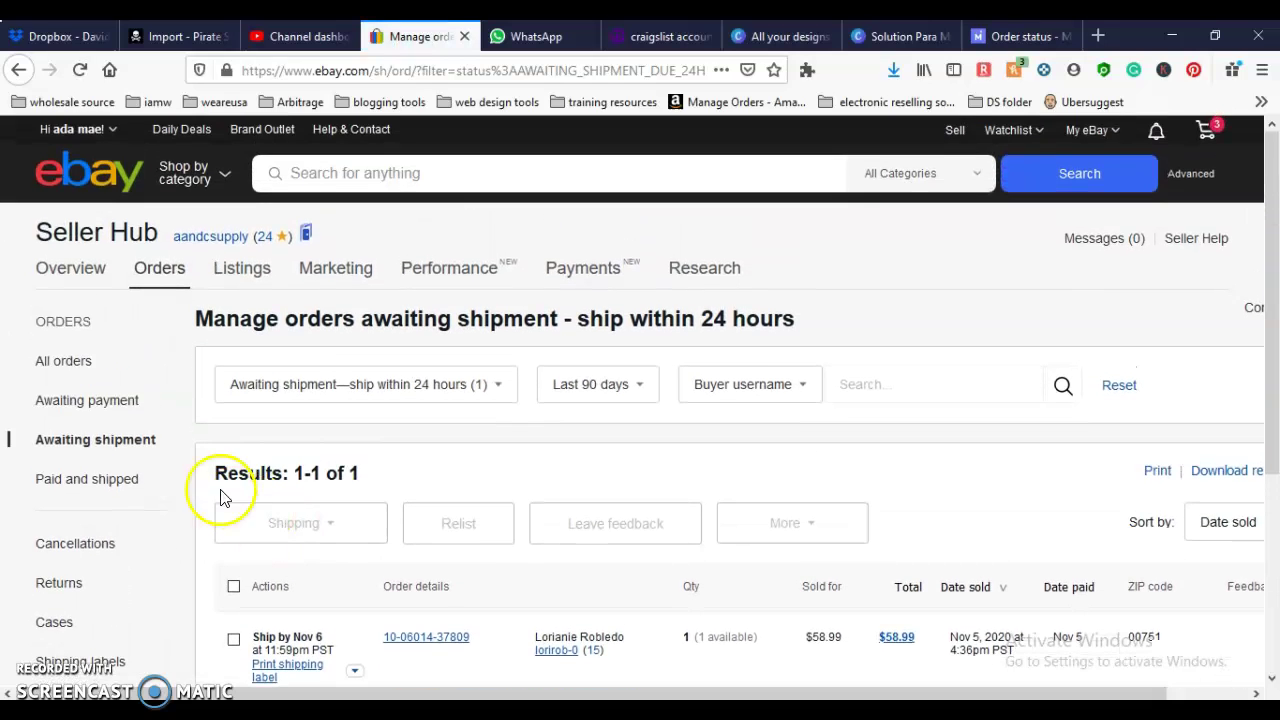
# Step: Return to the overview and list all orders awaiting shipment, showing the $58.99 WD drive order
pyautogui.click(20, 70)
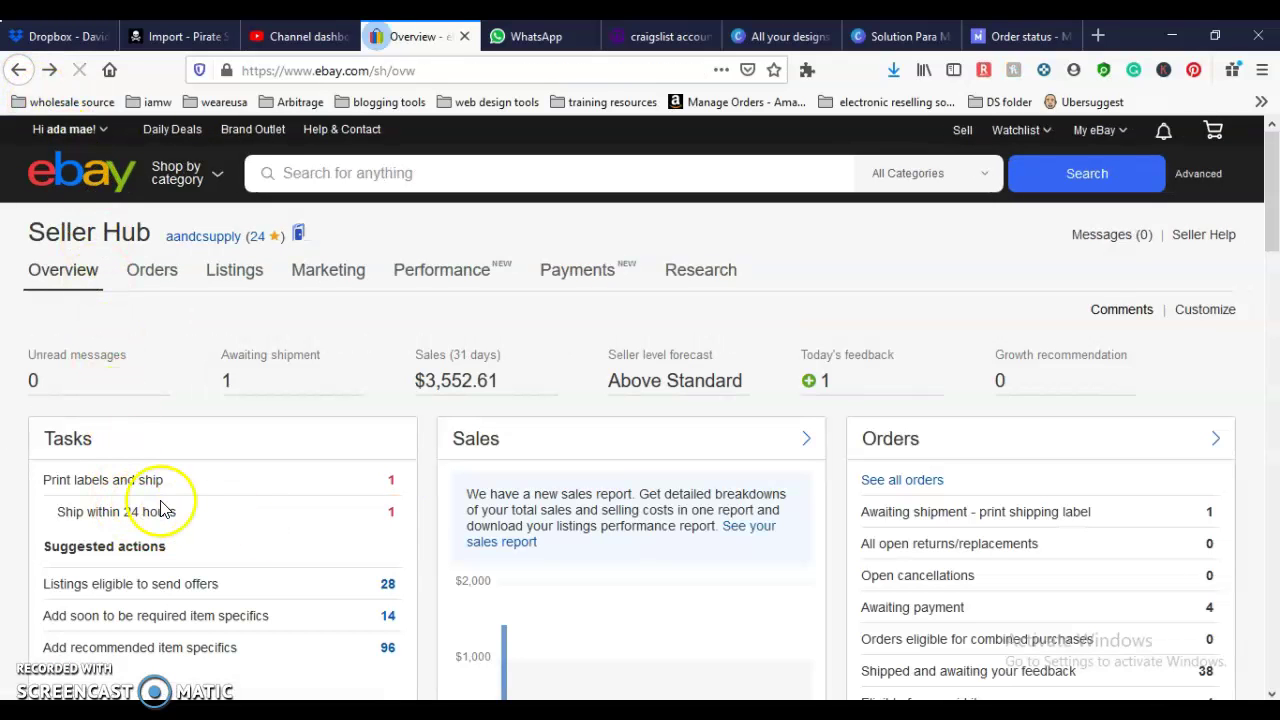
pyautogui.click(153, 270)
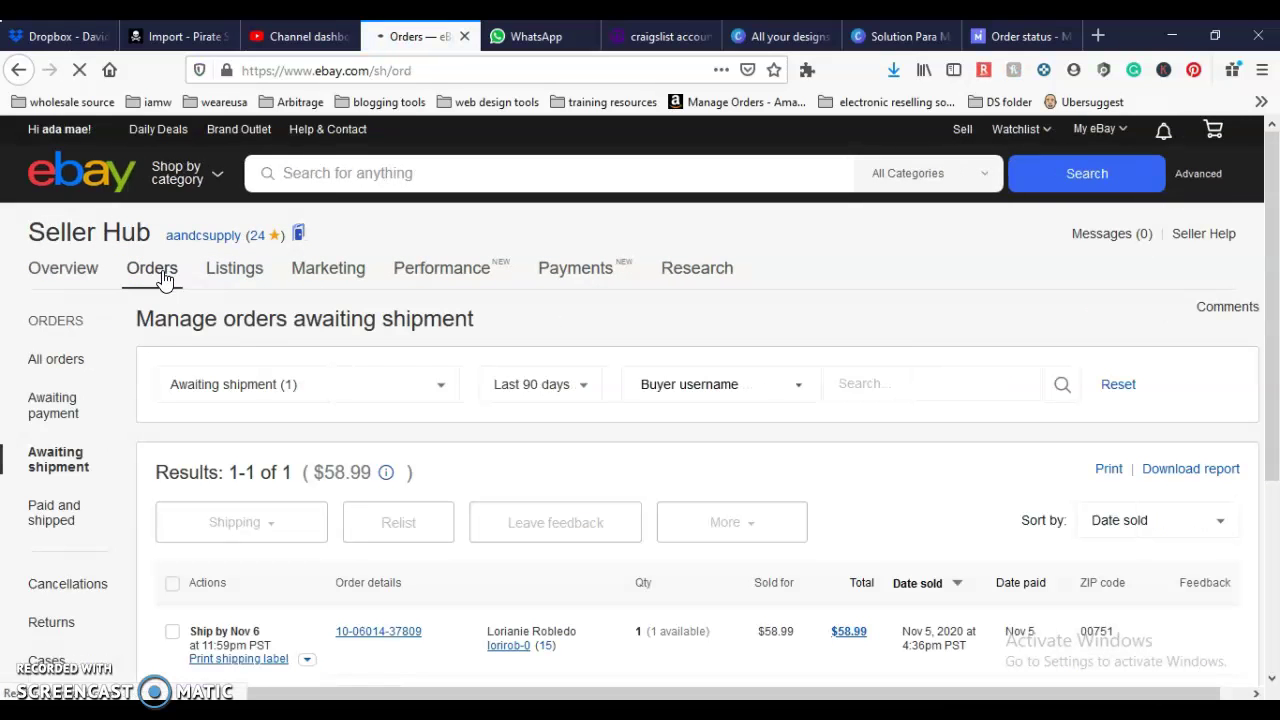
pyautogui.scroll(-3, 286, 551)
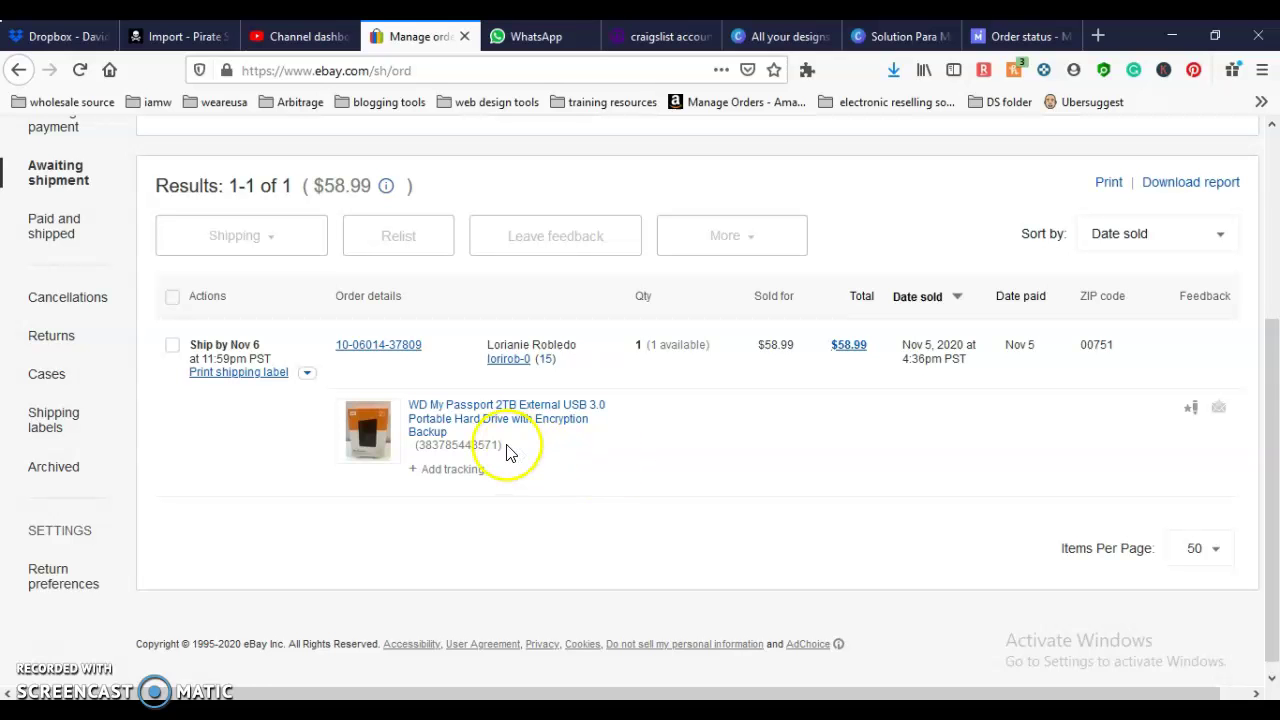
pyautogui.scroll(2, 302, 455)
pyautogui.scroll(3, 302, 455)
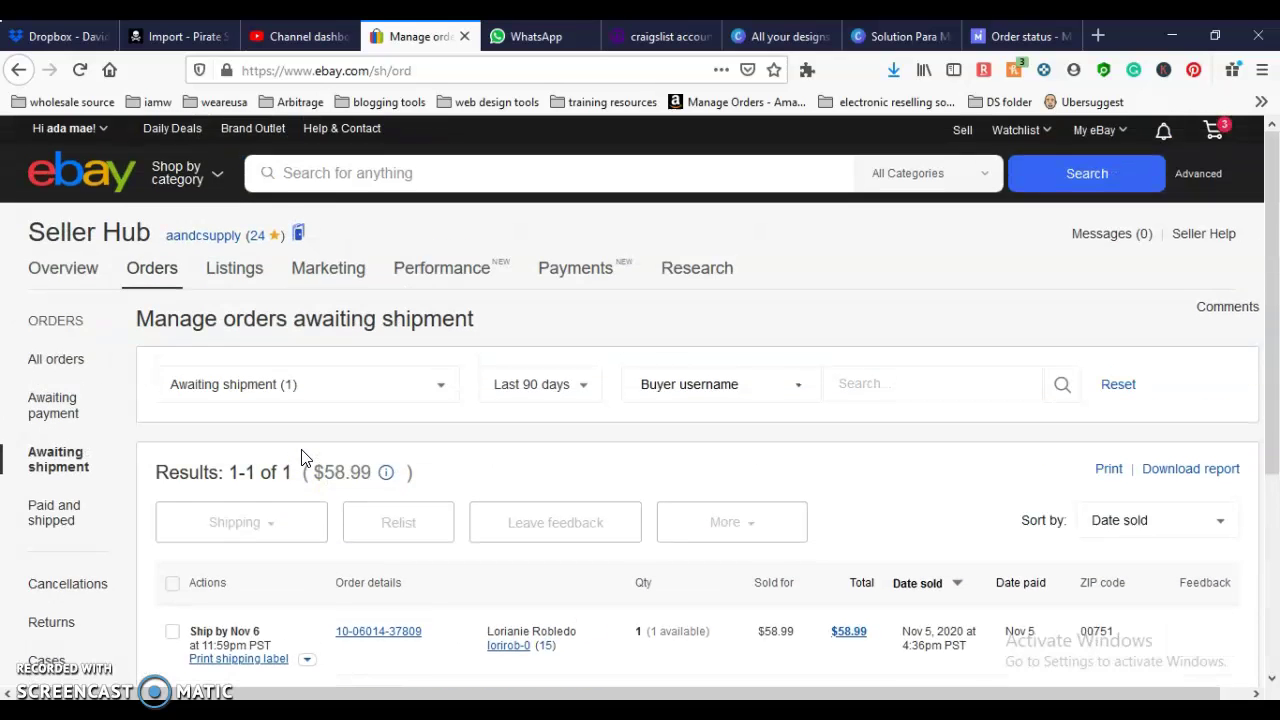
pyautogui.click(60, 129)
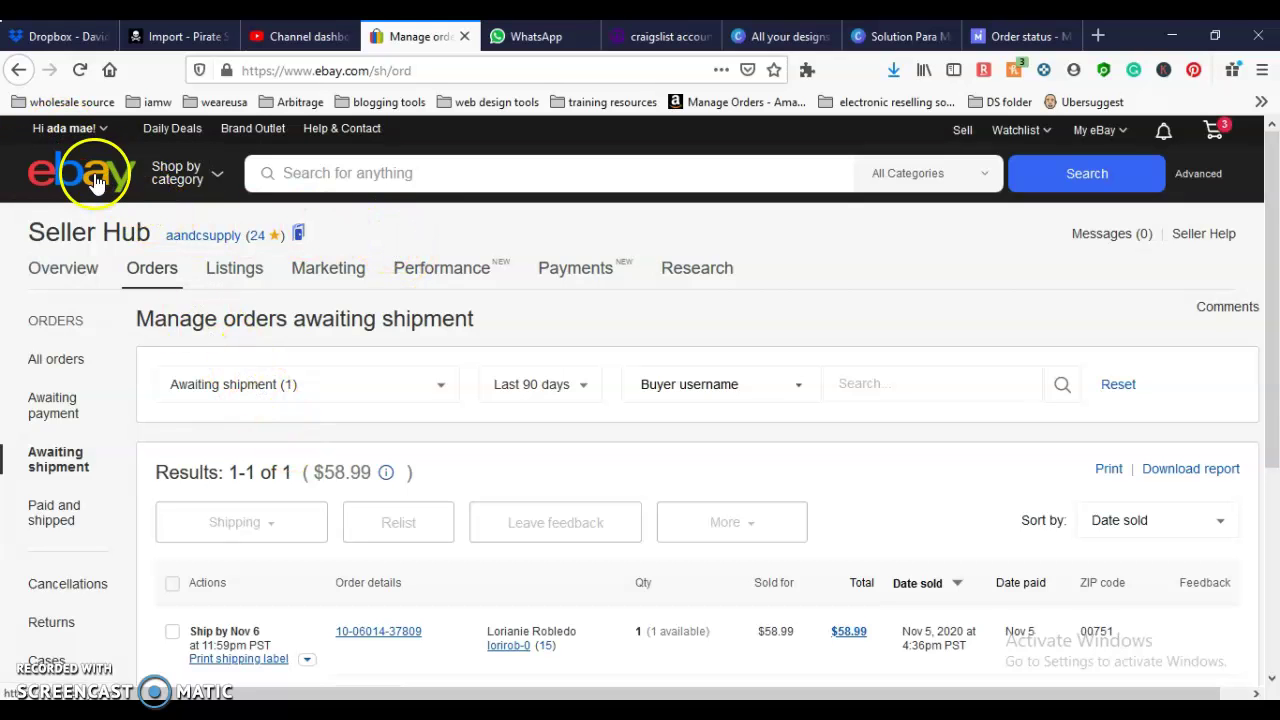
# Step: From the eBay home page, open Ship your order for the paid WD My Passport drive
pyautogui.click(95, 172)
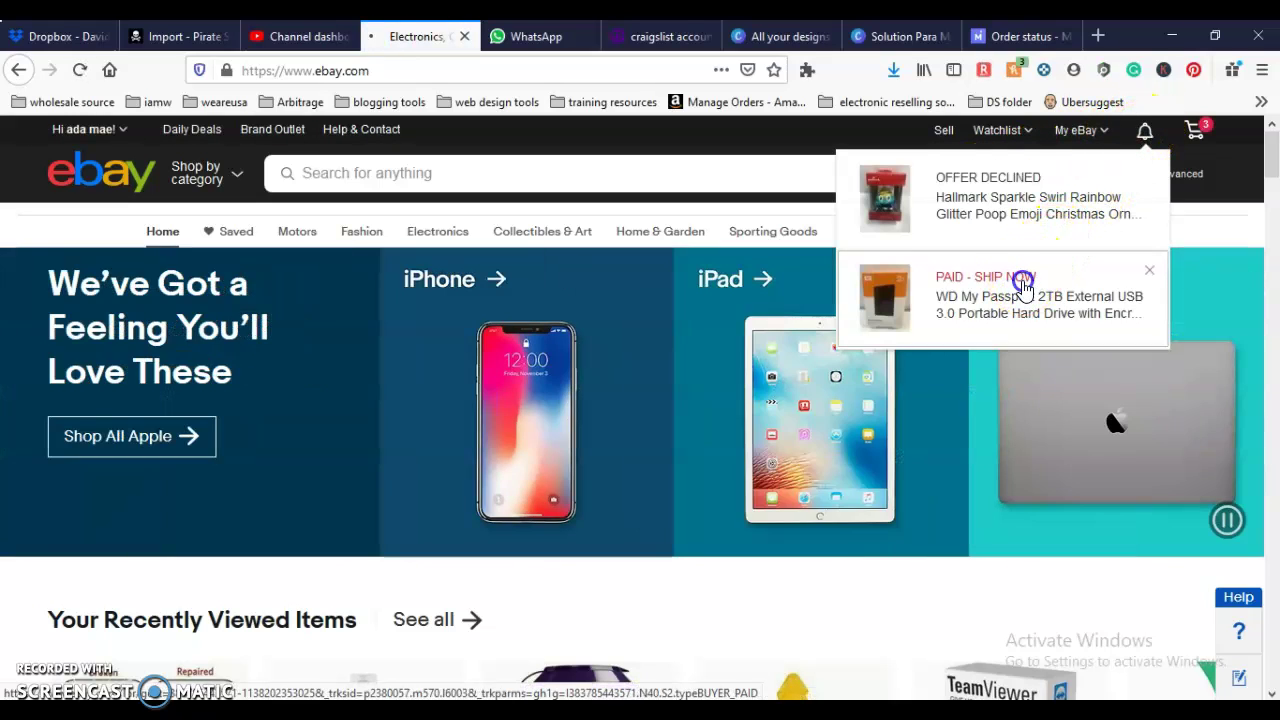
pyautogui.click(1022, 289)
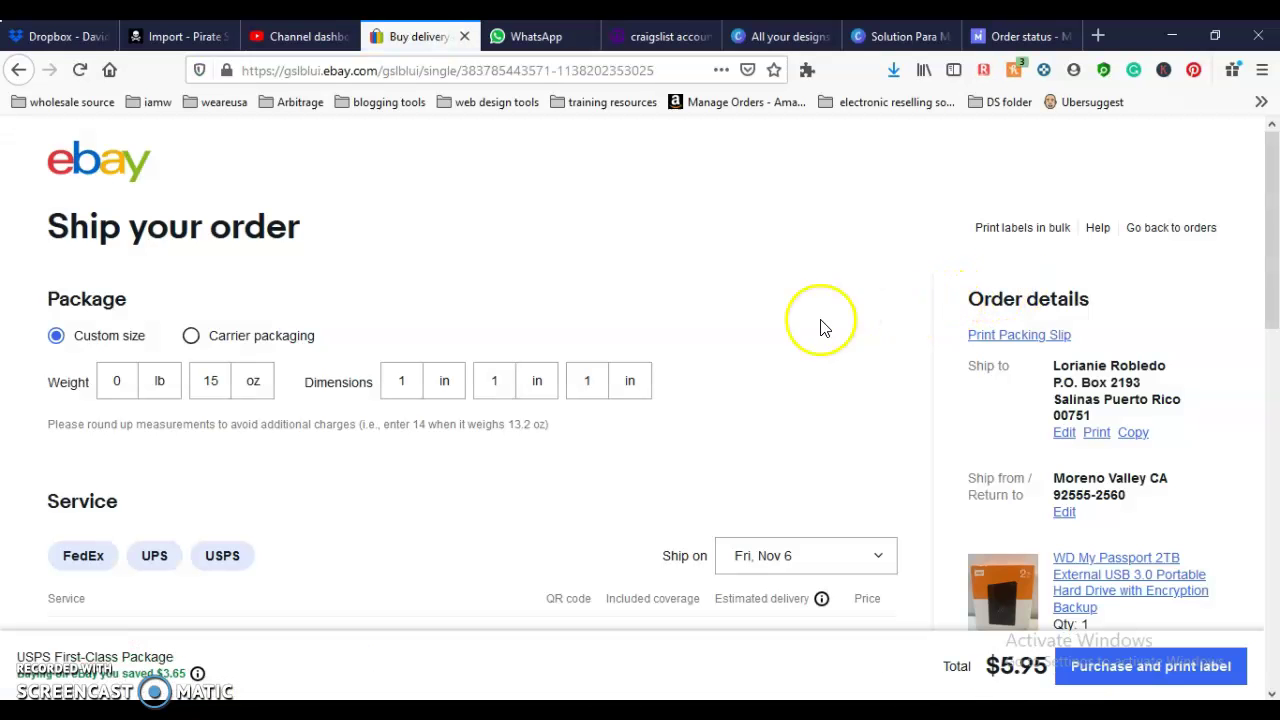
pyautogui.click(115, 382)
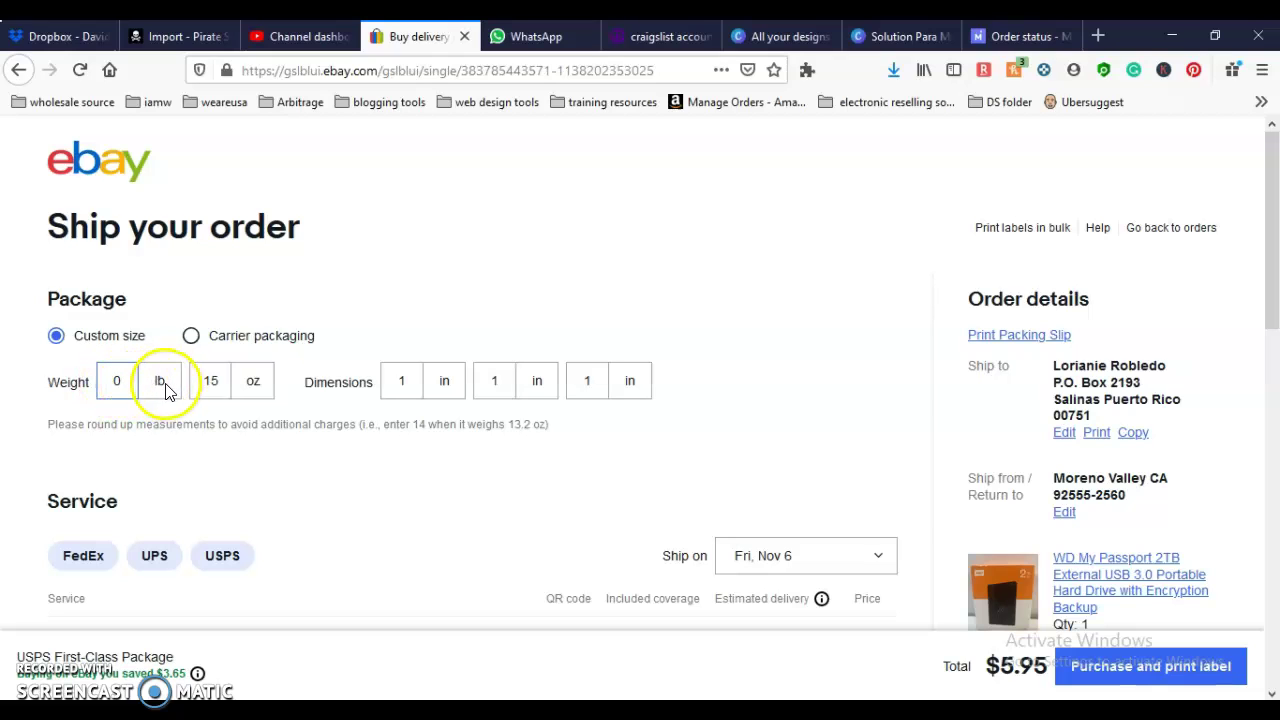
# Step: Enter a 12 oz weight and 9 × 6 × 3 in dimensions, dropping the total to $4.71
pyautogui.doubleClick(227, 382)
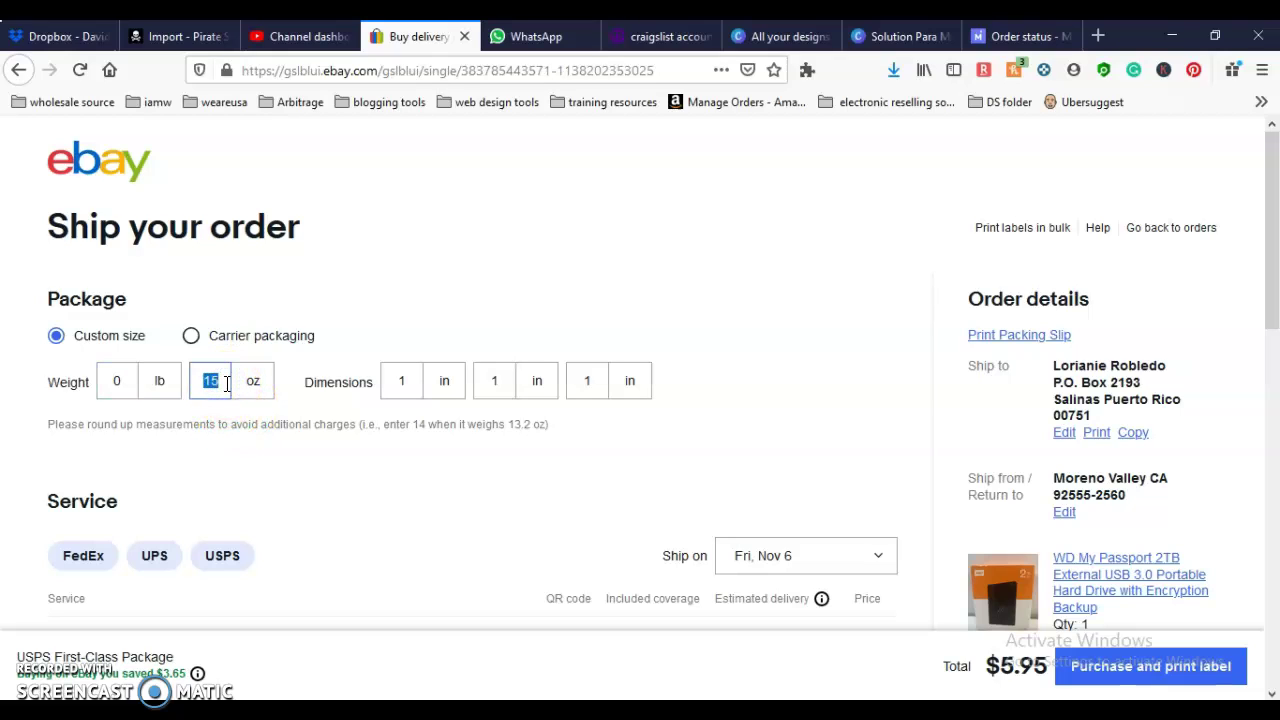
pyautogui.write('12')
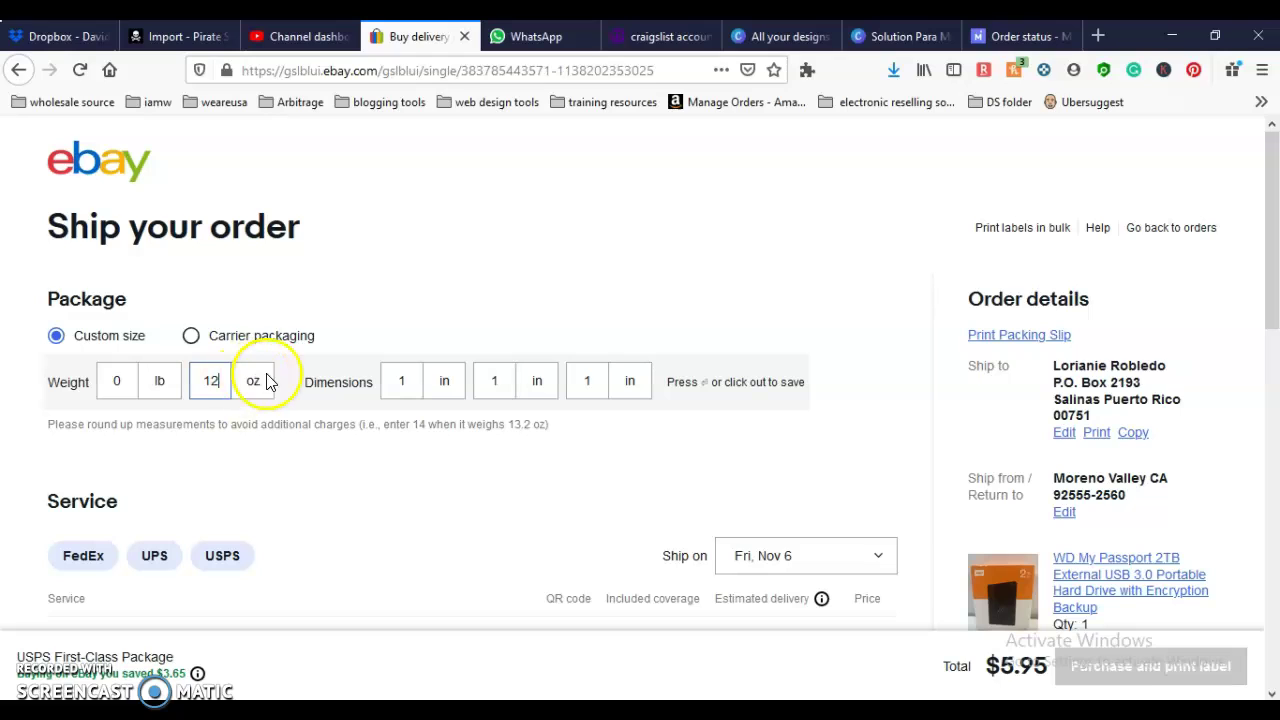
pyautogui.doubleClick(403, 378)
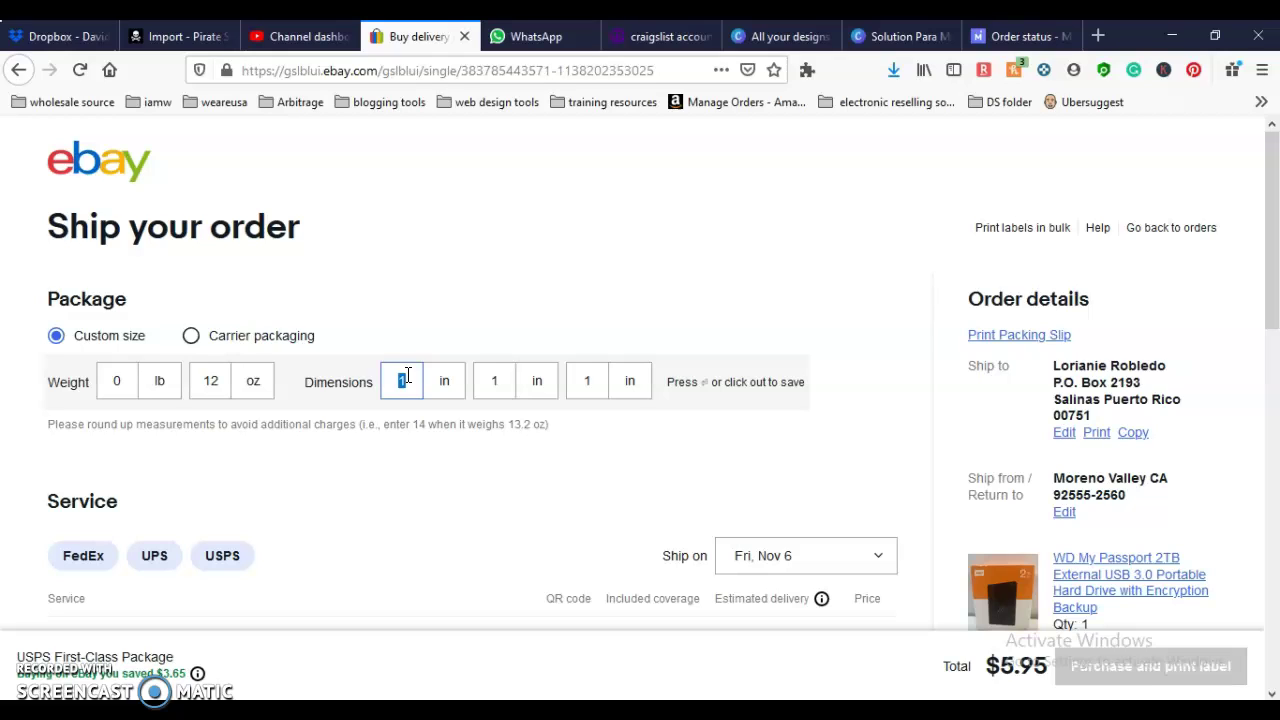
pyautogui.write('9')
pyautogui.doubleClick(492, 380)
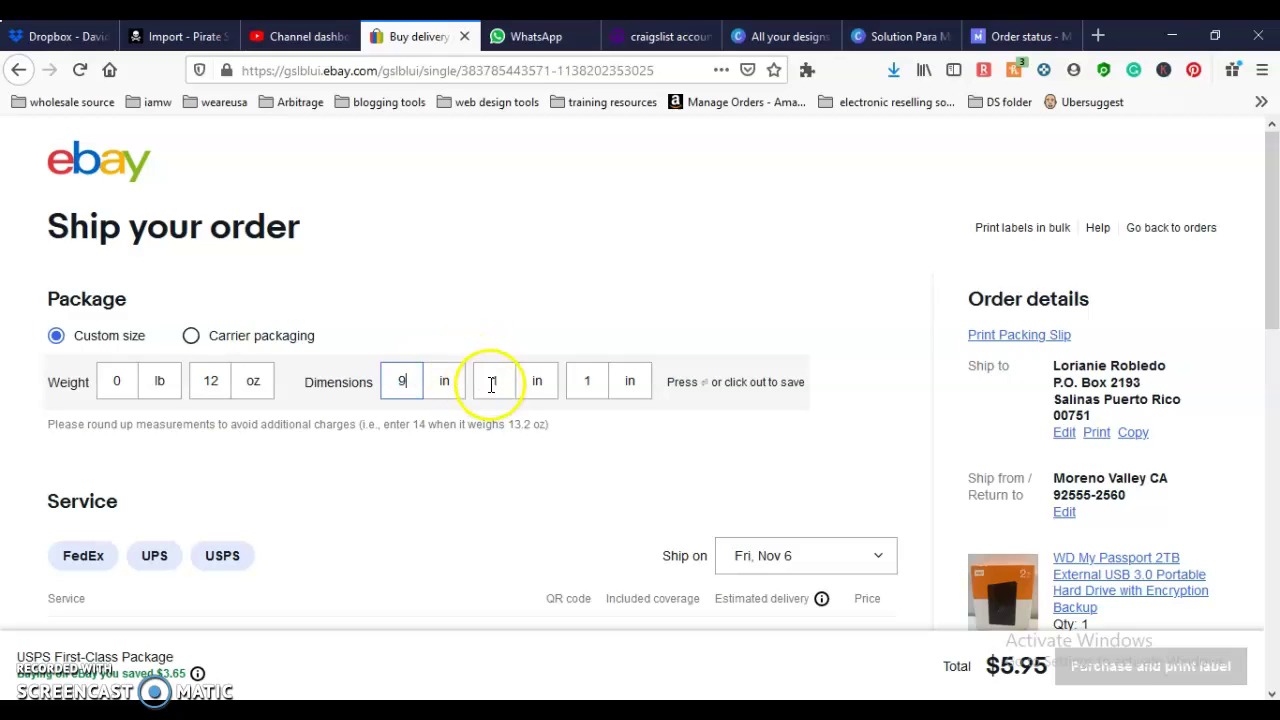
pyautogui.write('6')
pyautogui.doubleClick(586, 380)
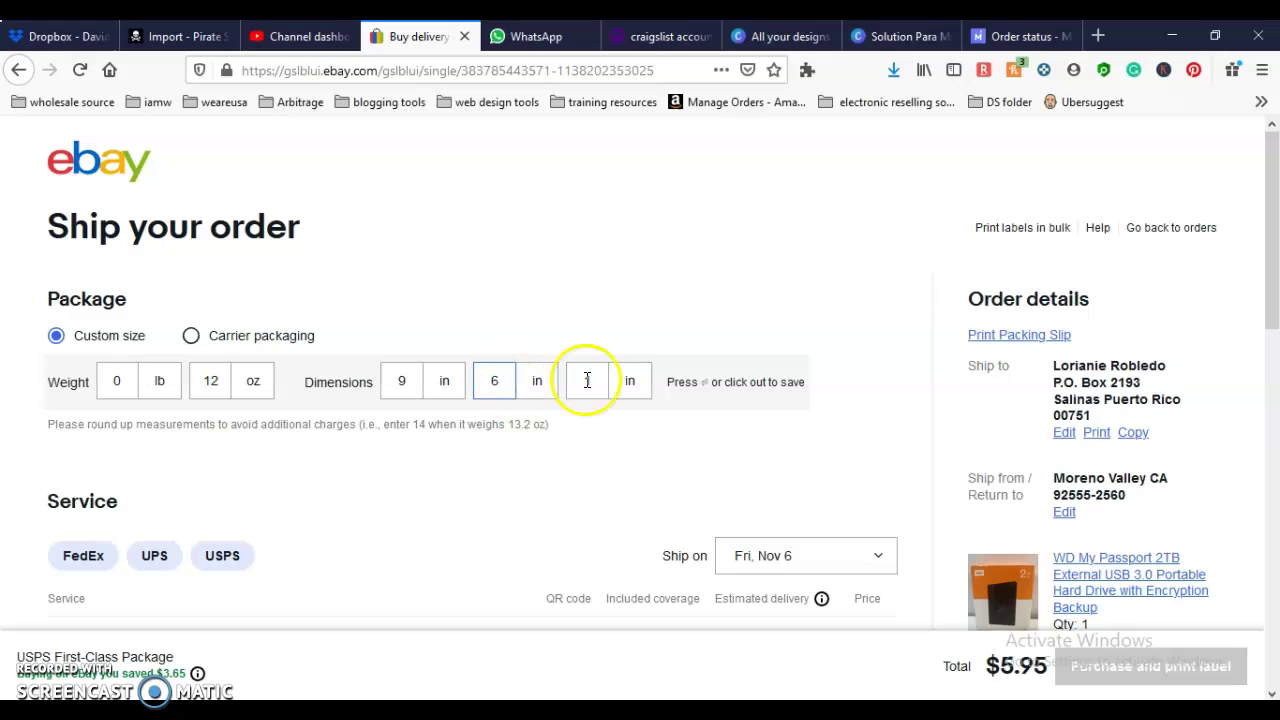
pyautogui.write('3')
pyautogui.click(565, 477)
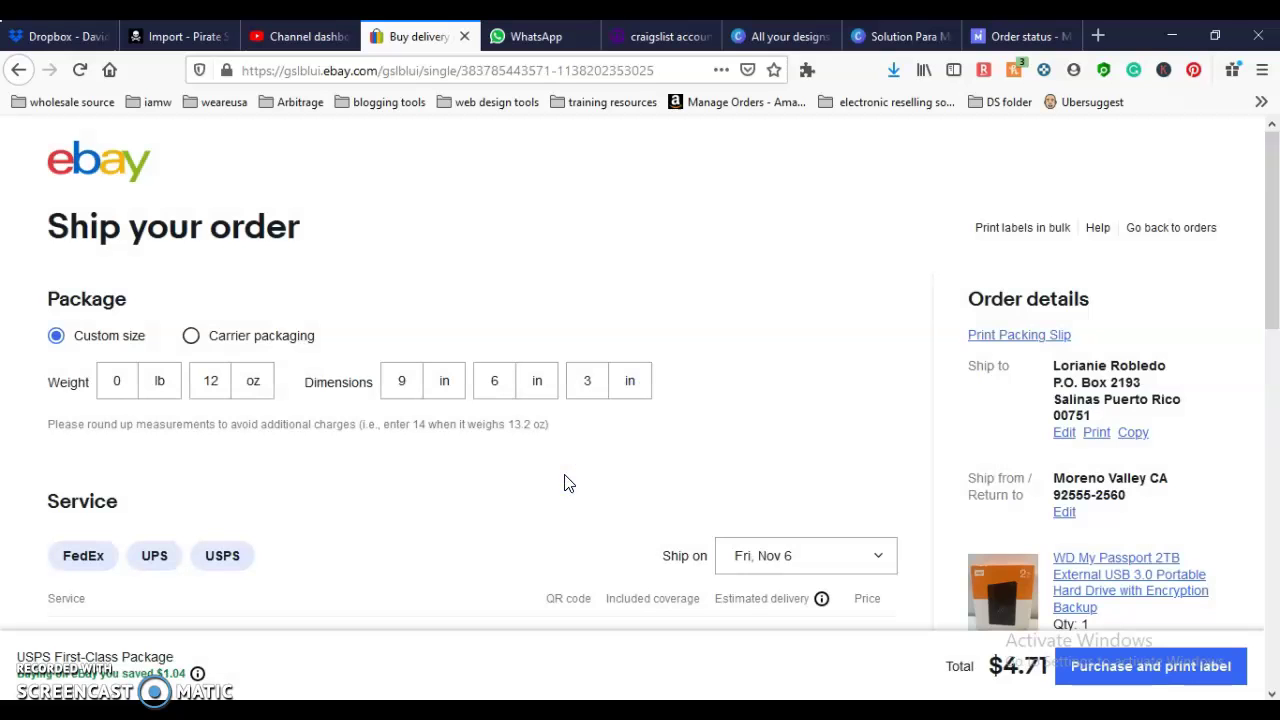
pyautogui.scroll(-3, 565, 481)
pyautogui.scroll(-1, 565, 483)
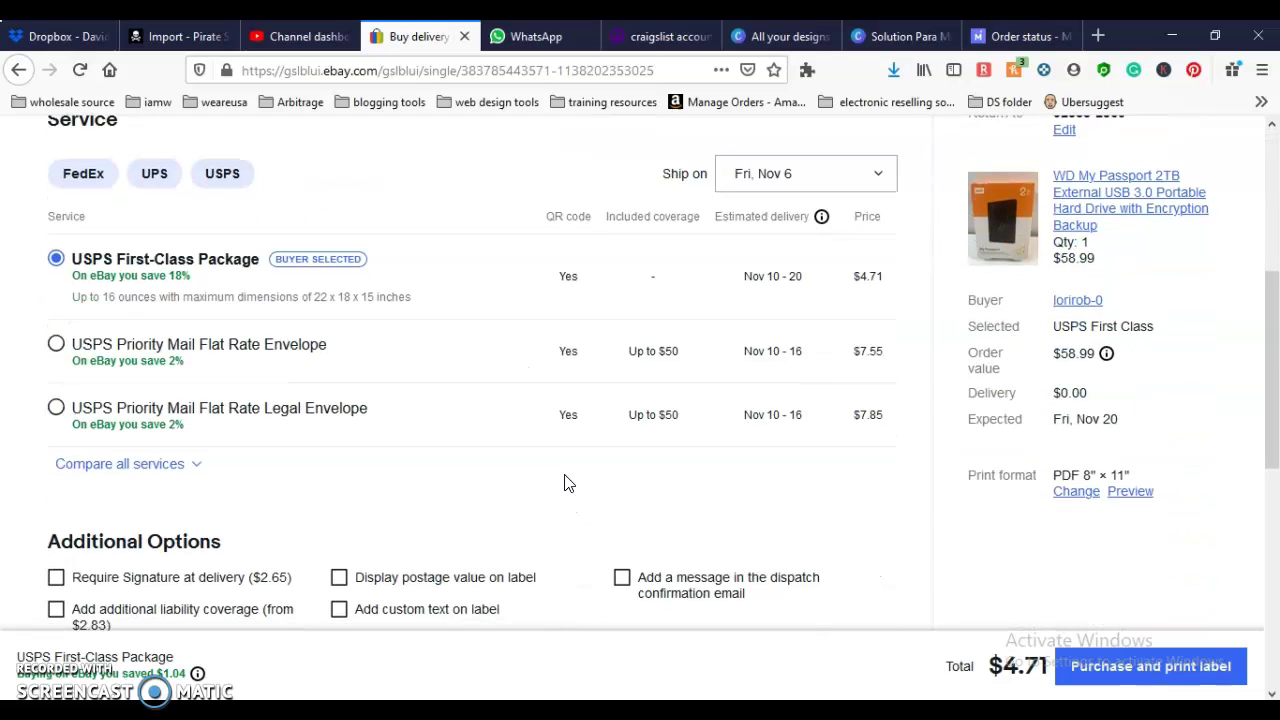
pyautogui.scroll(1, 565, 483)
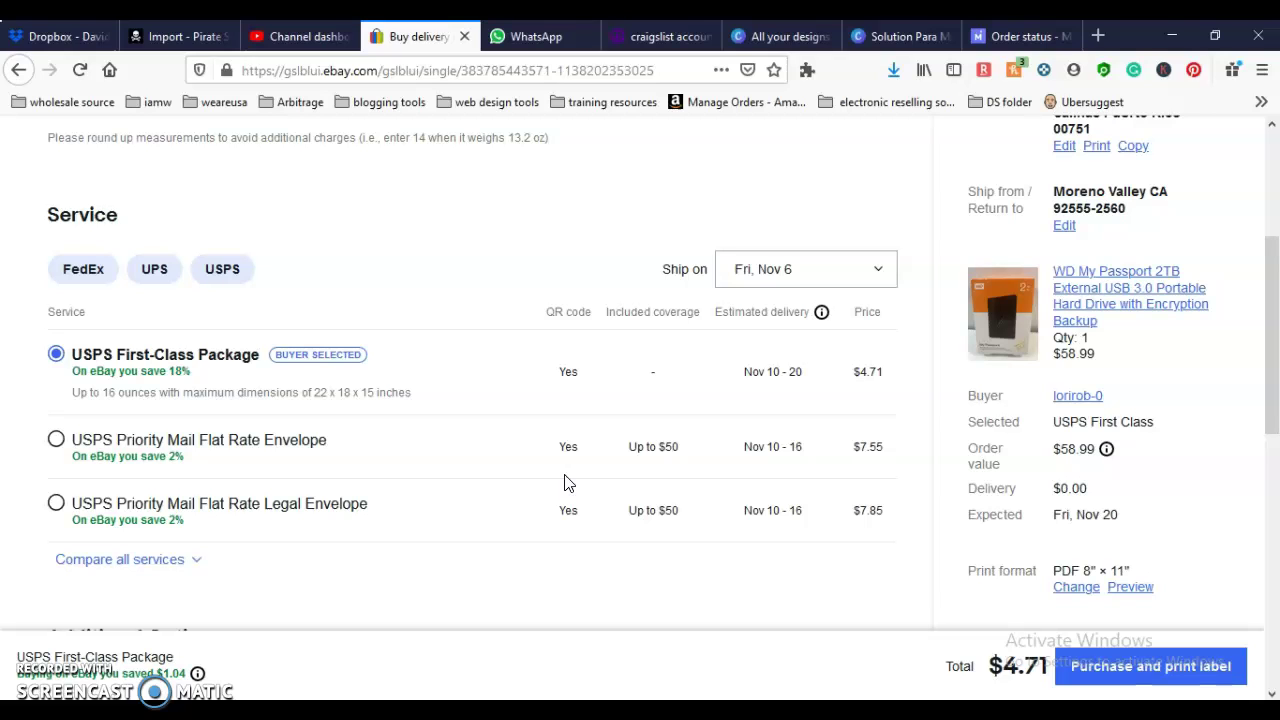
pyautogui.scroll(5, 564, 483)
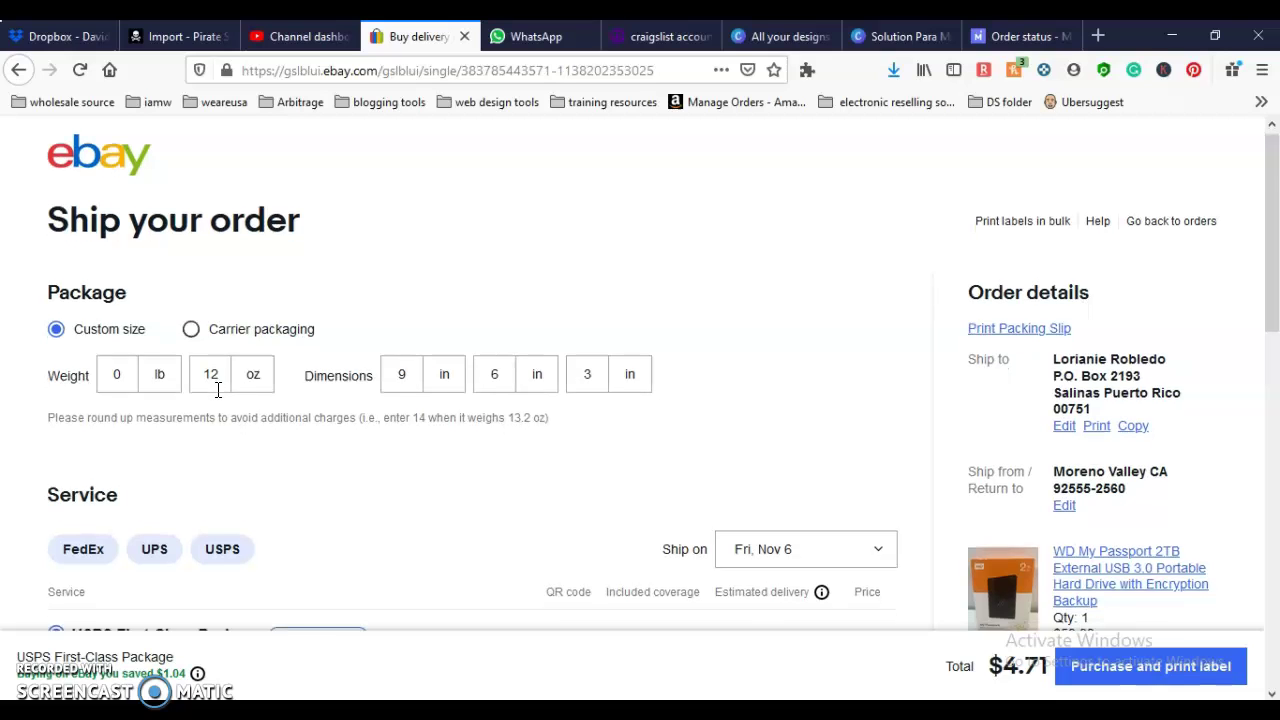
# Step: Change the weight to 5 lb 12 oz, switching to Priority Mail Flat Rate Envelope at $7.55
pyautogui.scroll(-2, 218, 390)
pyautogui.scroll(-2, 221, 398)
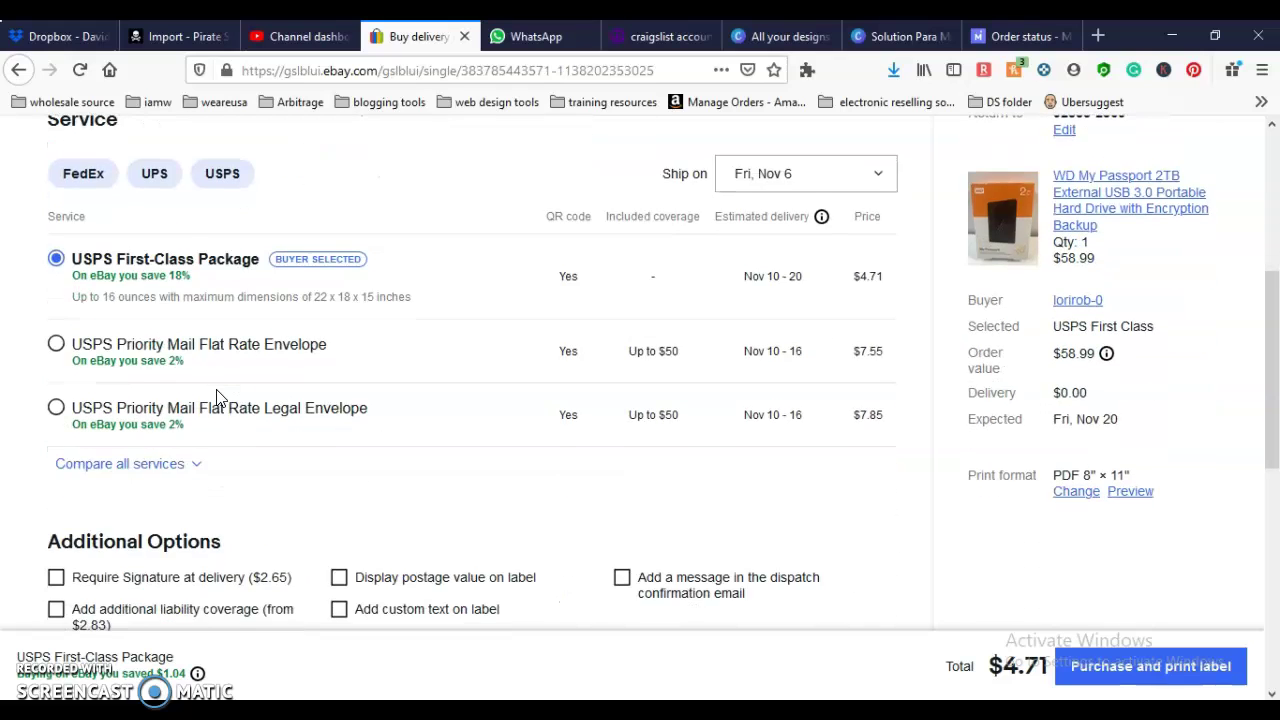
pyautogui.scroll(3, 221, 398)
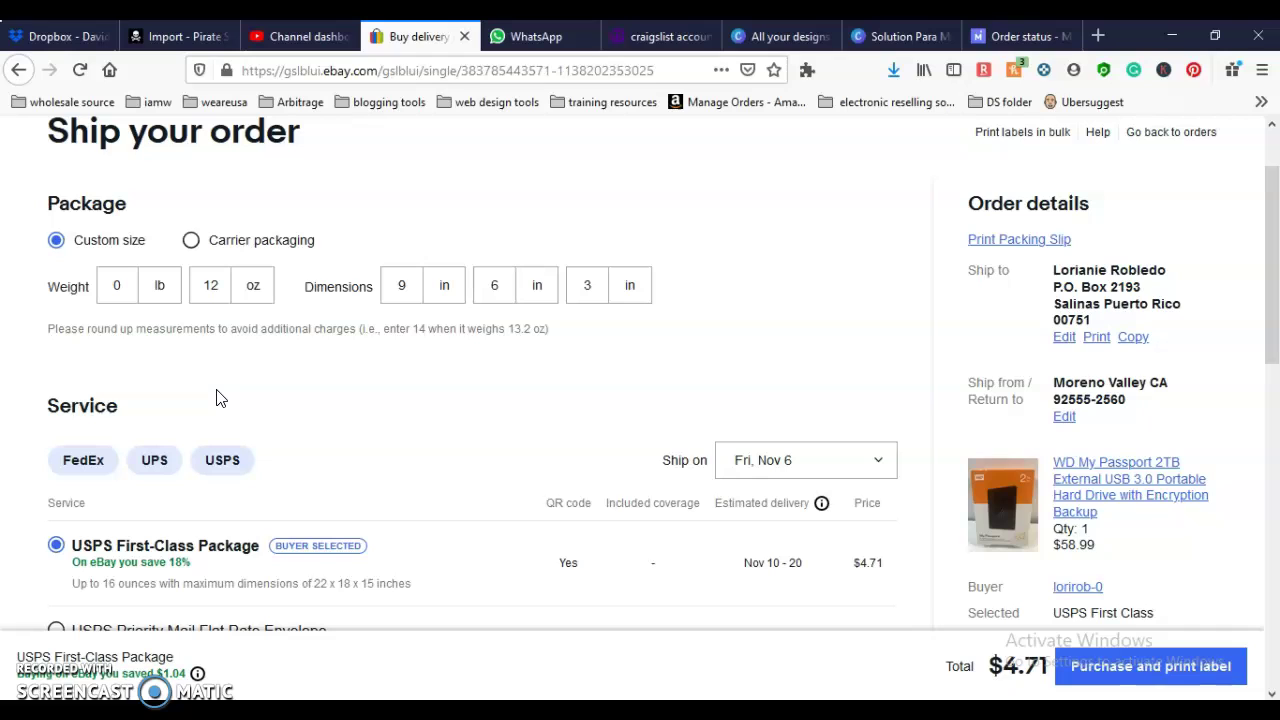
pyautogui.doubleClick(117, 287)
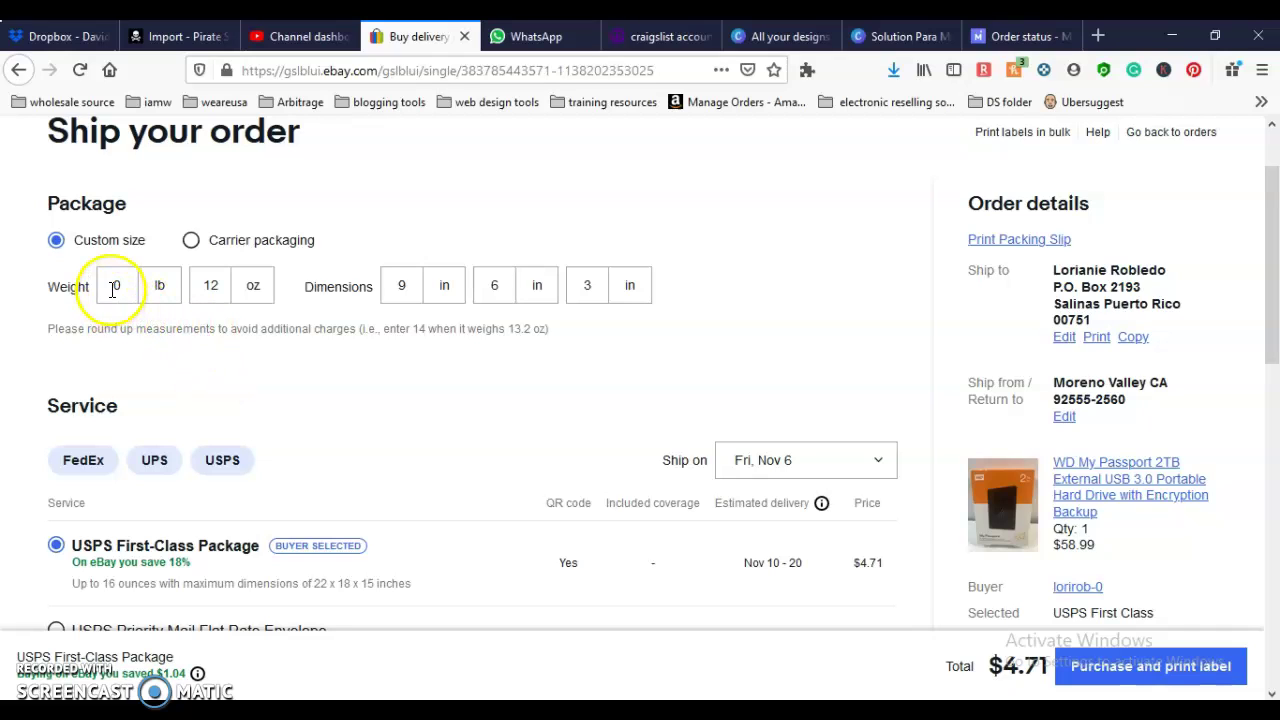
pyautogui.write('5')
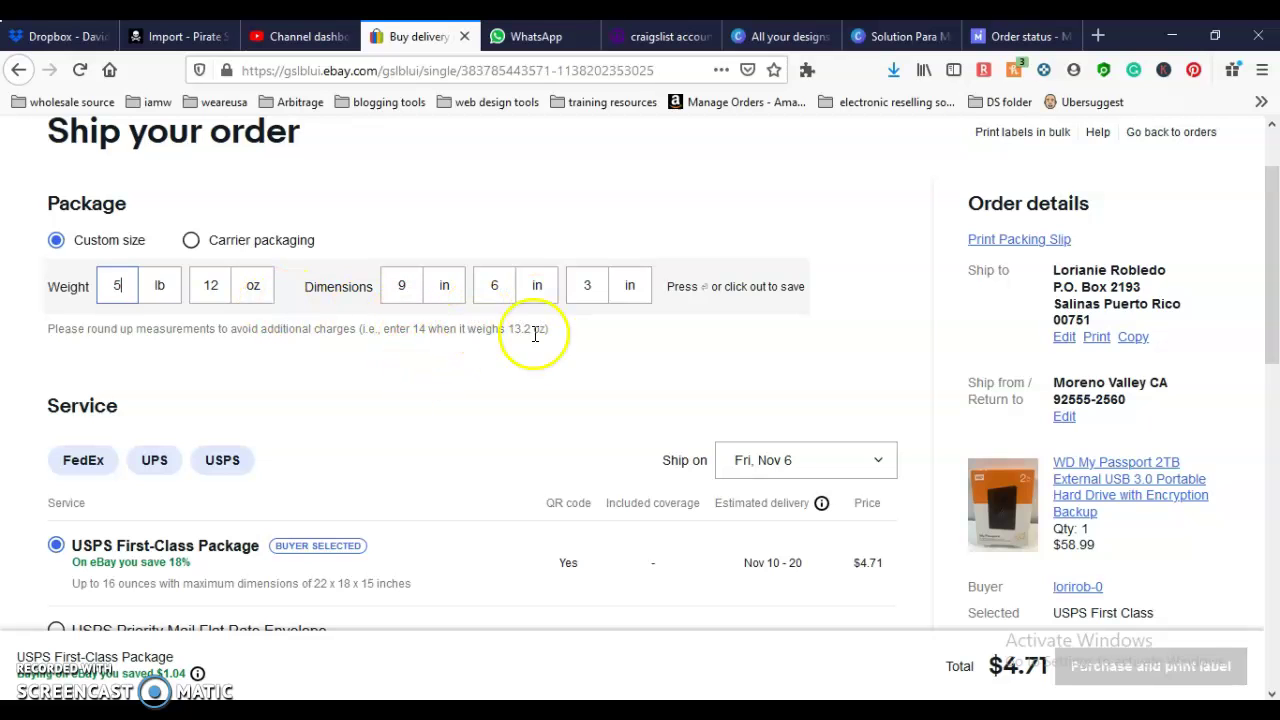
pyautogui.scroll(-2, 532, 380)
pyautogui.scroll(3, 530, 386)
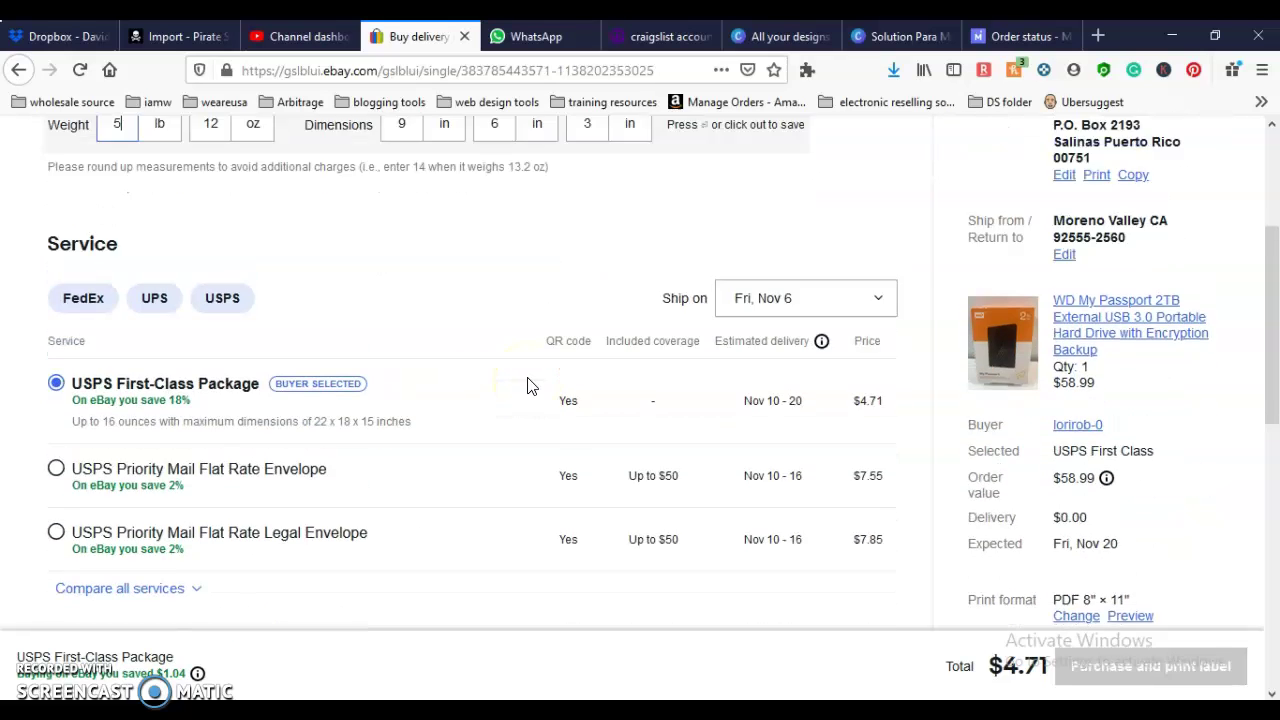
pyautogui.click(697, 458)
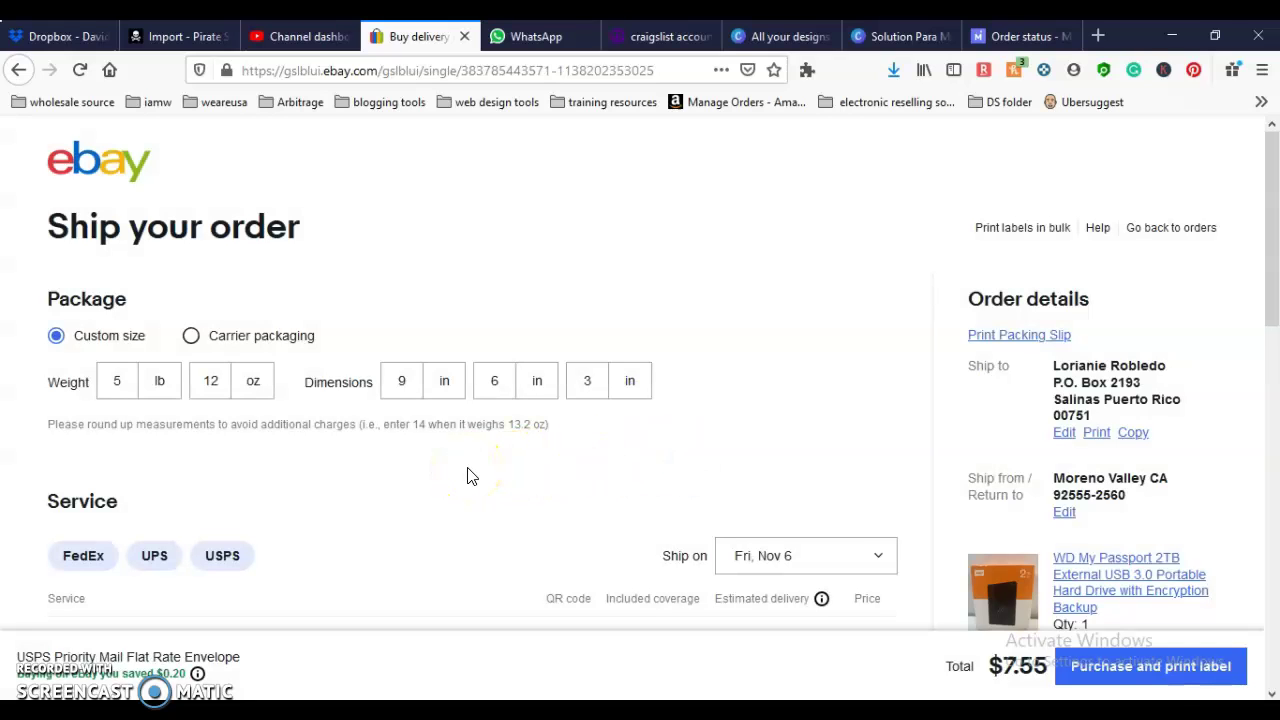
# Step: Expand Compare all services and review the USPS, UPS and FedEx rates for the package
pyautogui.scroll(-3, 471, 476)
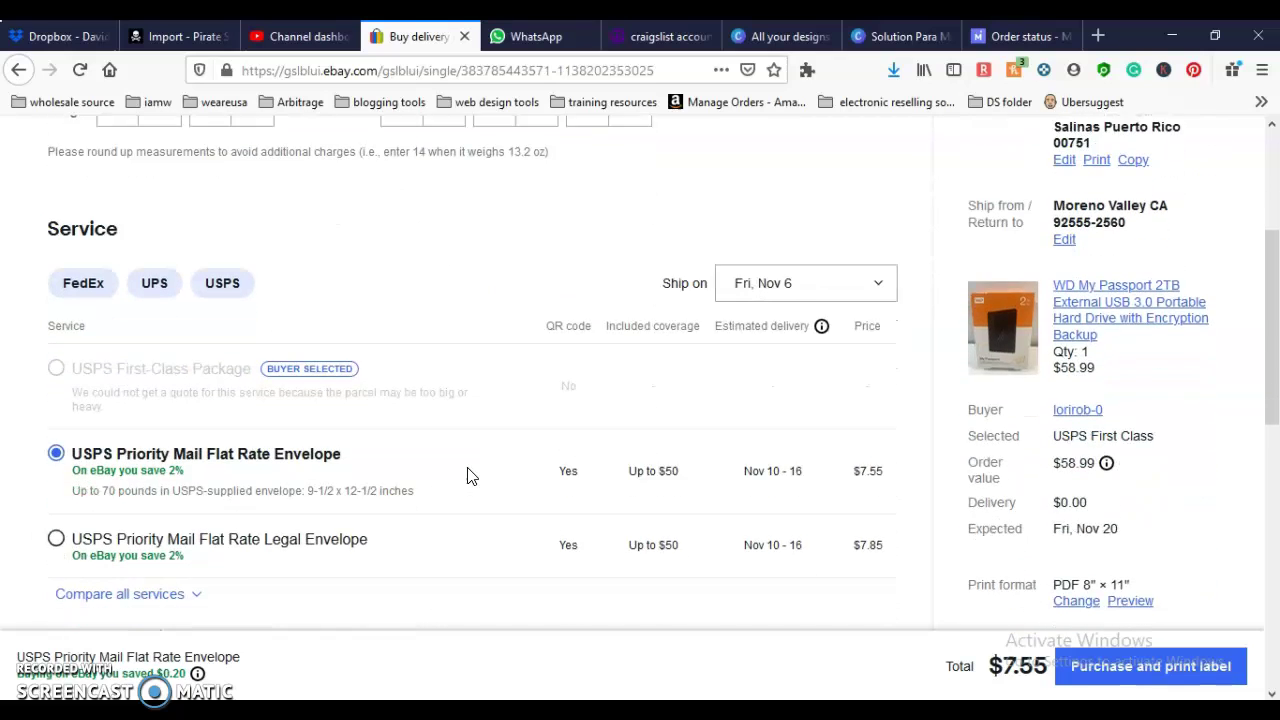
pyautogui.scroll(-3, 471, 476)
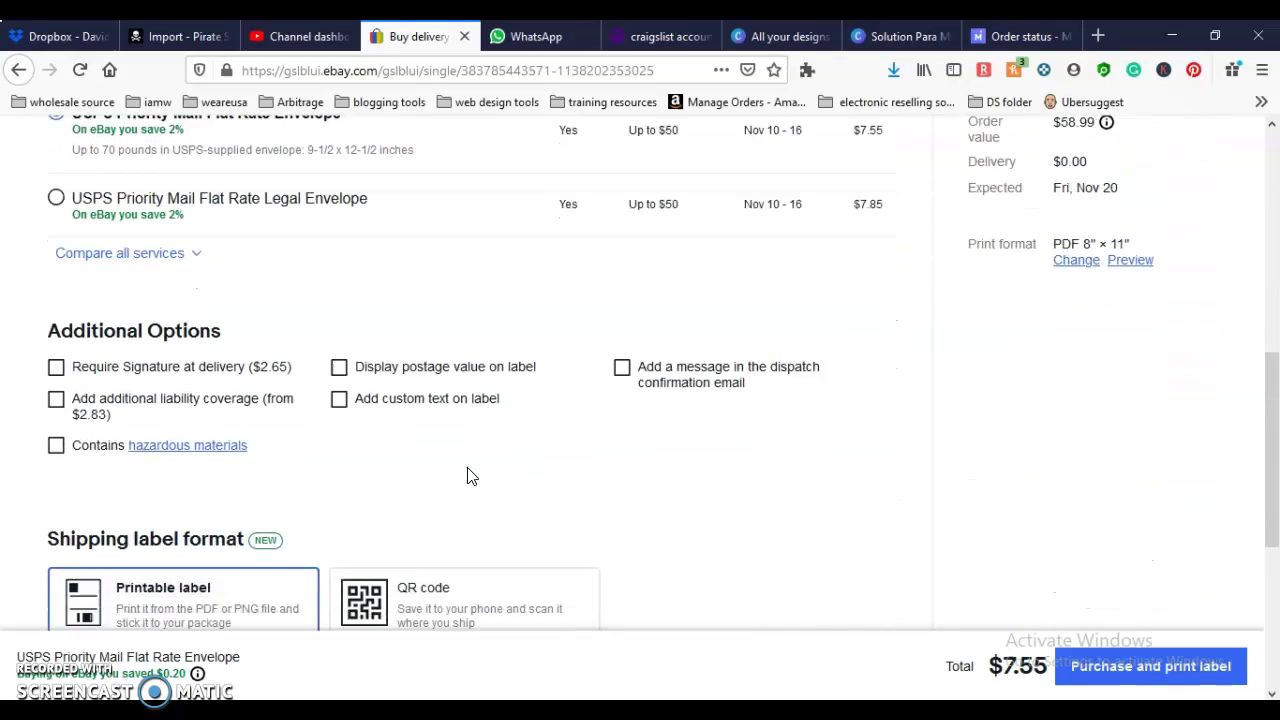
pyautogui.scroll(1, 471, 476)
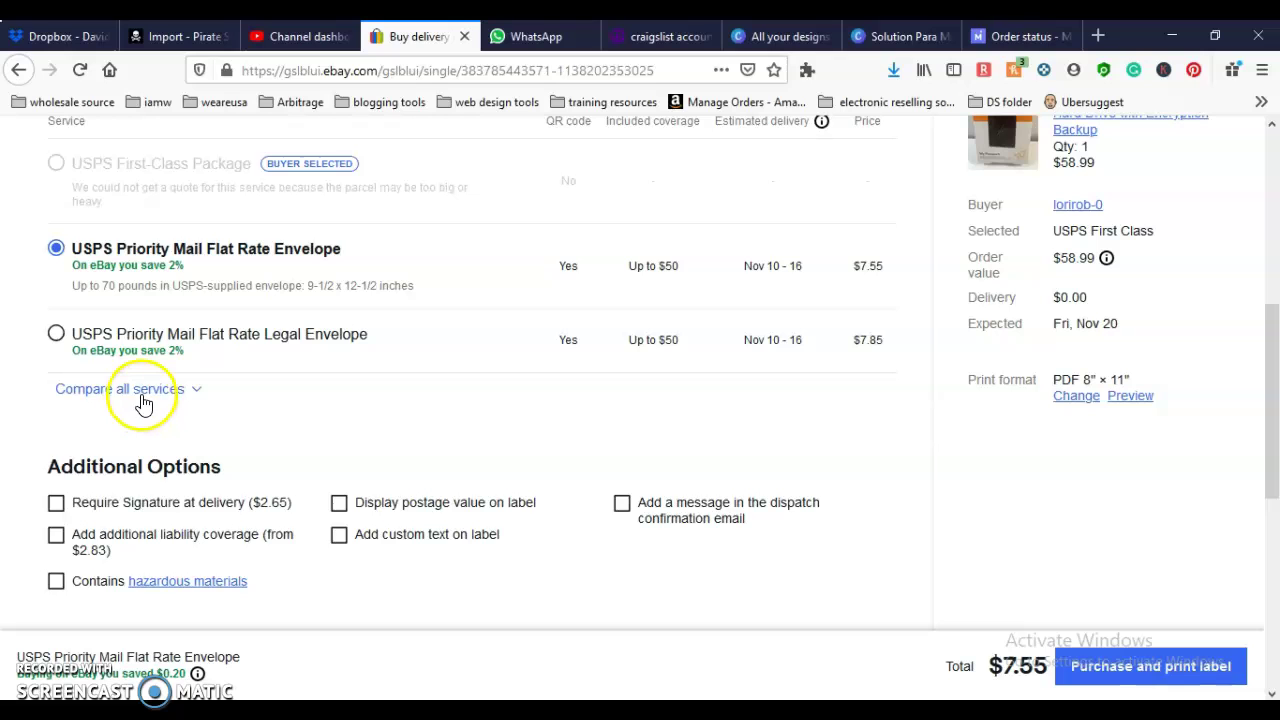
pyautogui.click(141, 394)
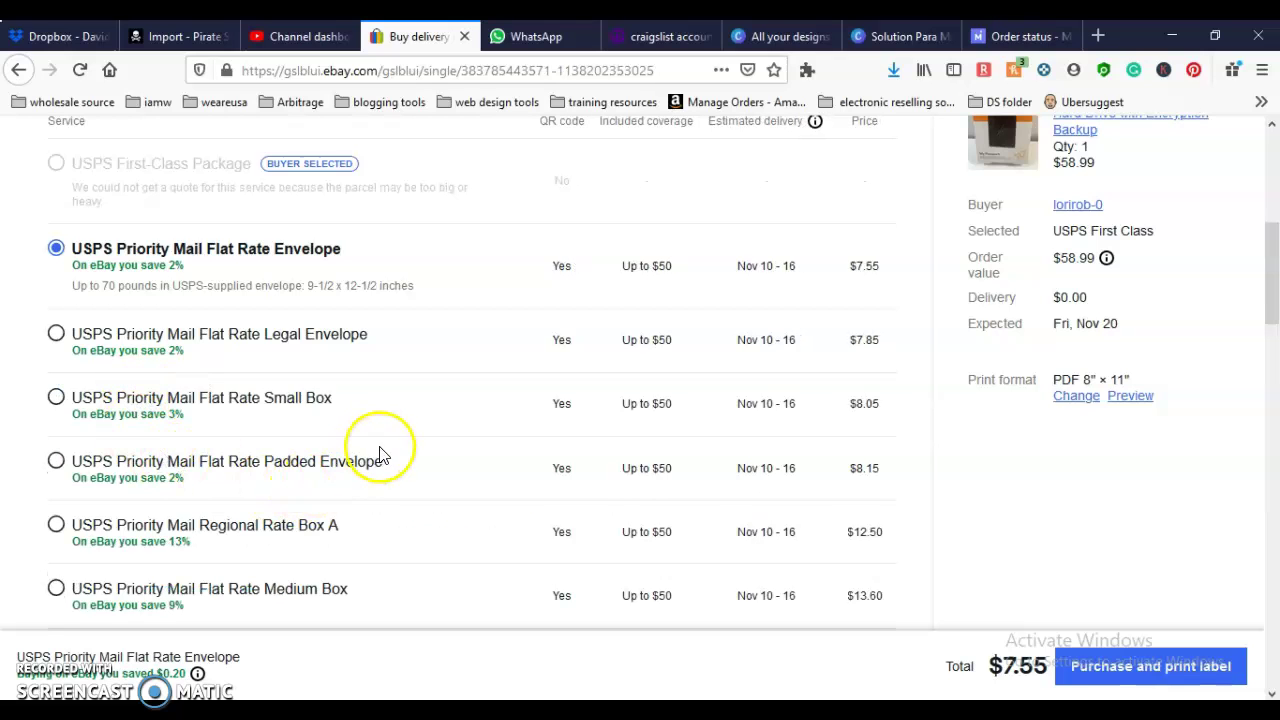
pyautogui.scroll(-1, 383, 450)
pyautogui.scroll(-3, 383, 450)
pyautogui.scroll(3, 383, 450)
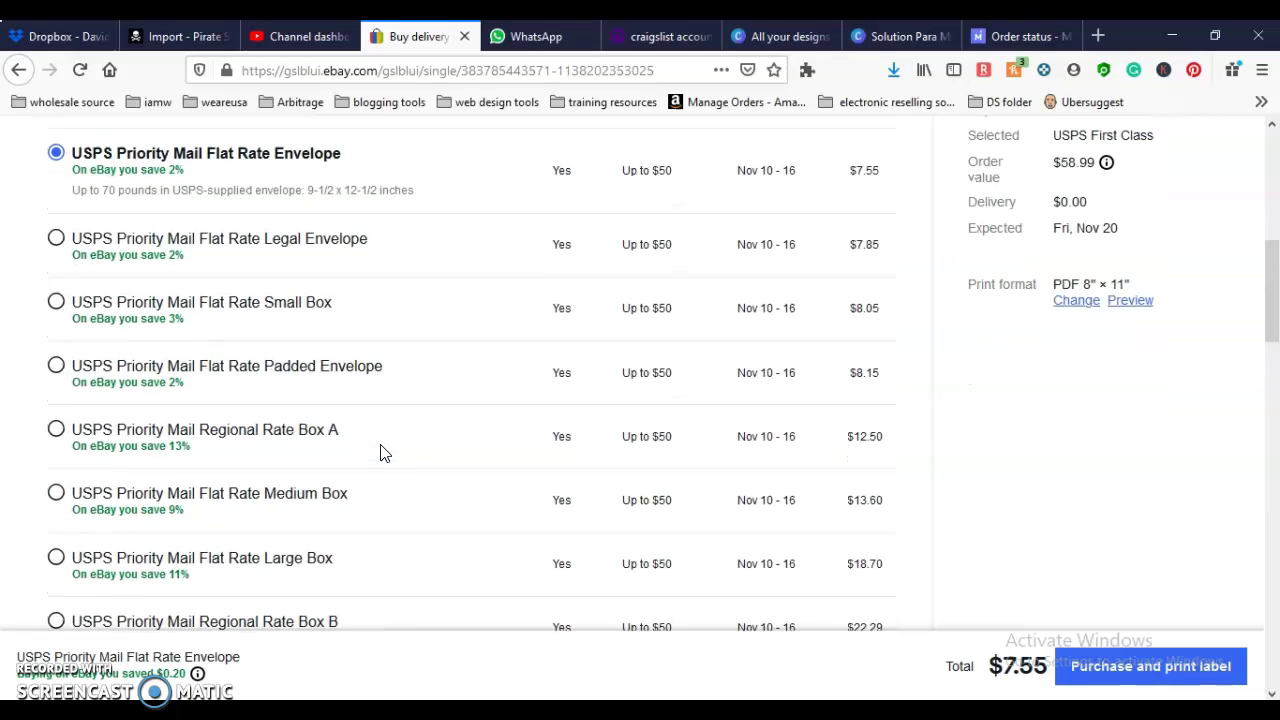
pyautogui.scroll(2, 610, 315)
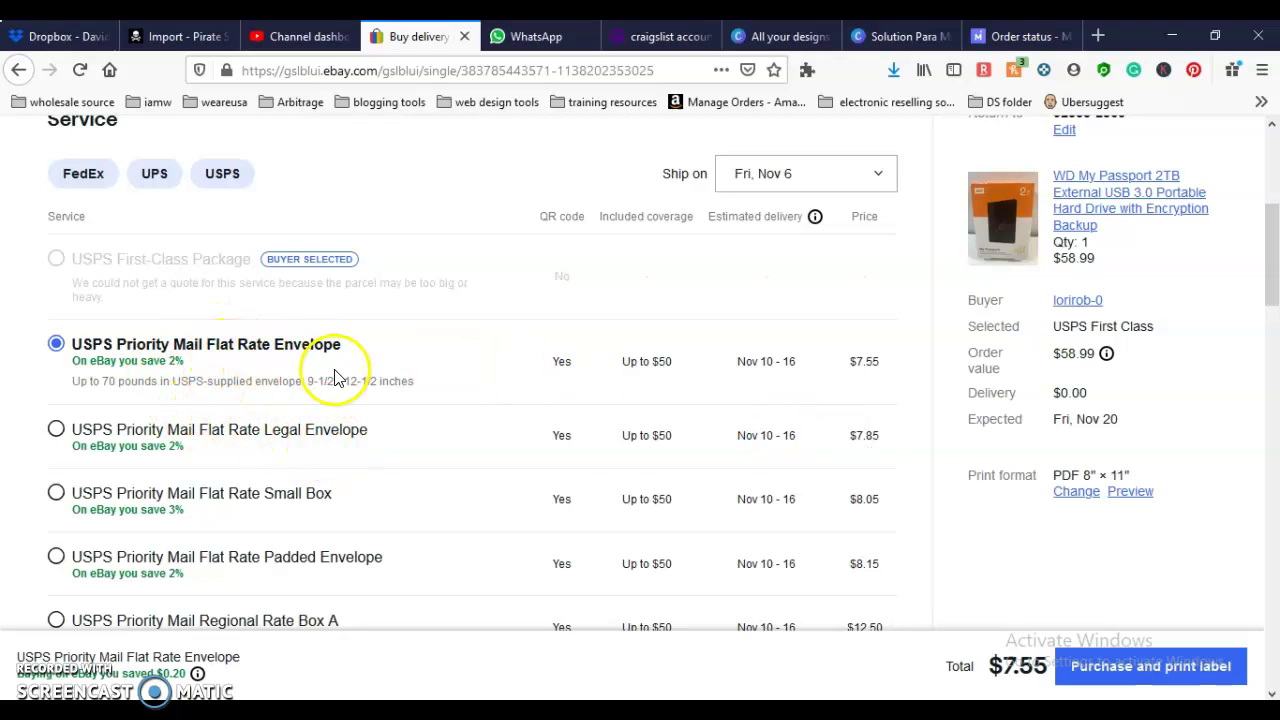
pyautogui.scroll(-1, 591, 467)
pyautogui.scroll(-3, 591, 467)
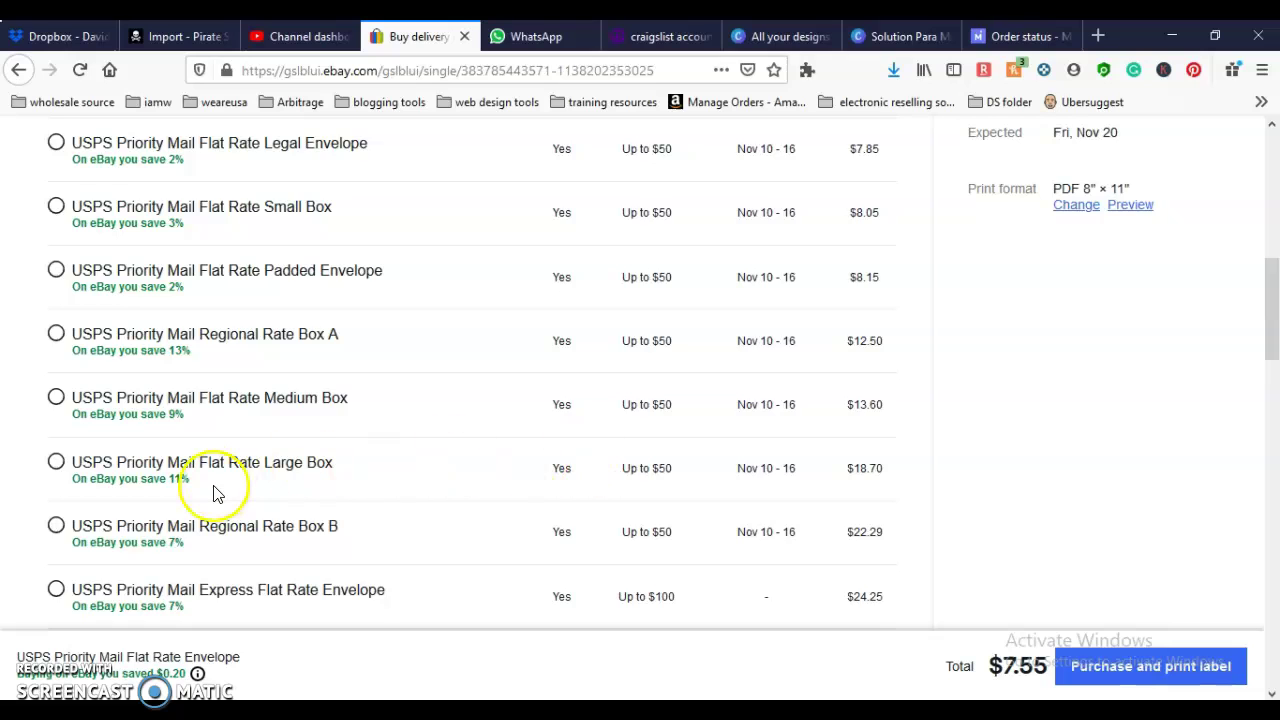
pyautogui.scroll(-3, 214, 491)
pyautogui.scroll(-3, 214, 494)
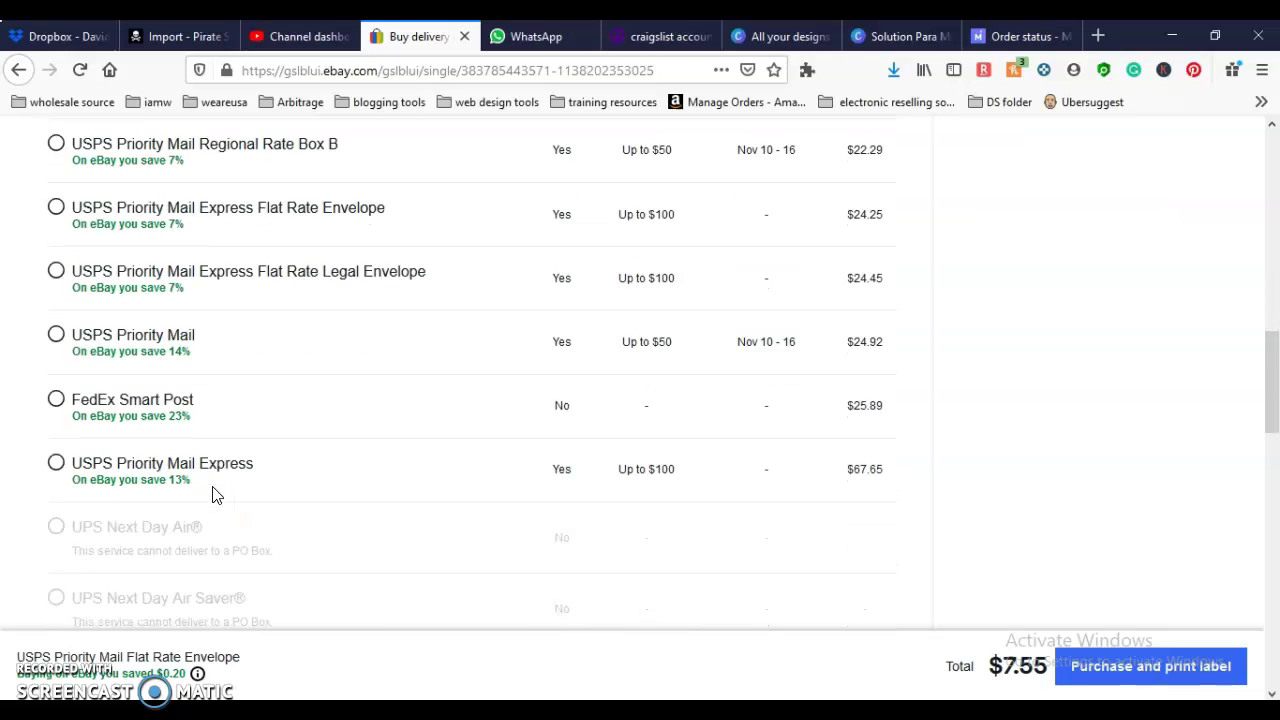
pyautogui.scroll(-3, 214, 494)
pyautogui.scroll(-3, 214, 494)
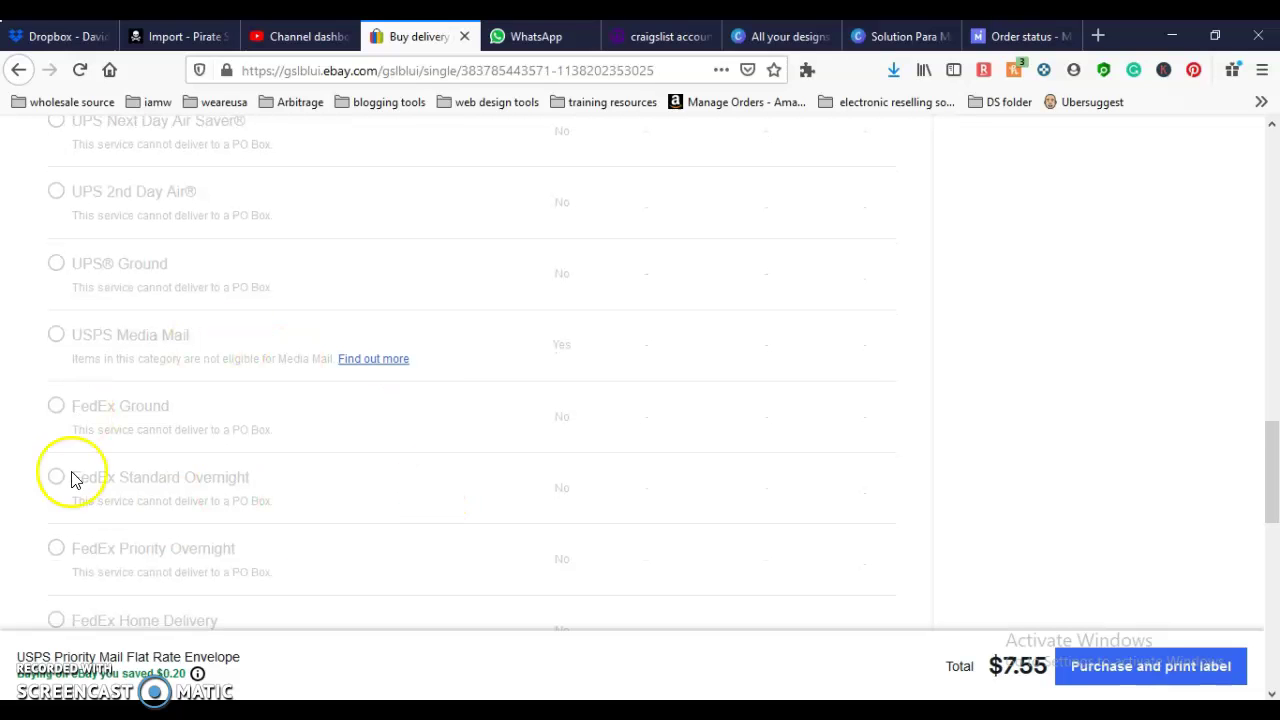
pyautogui.scroll(-4, 190, 503)
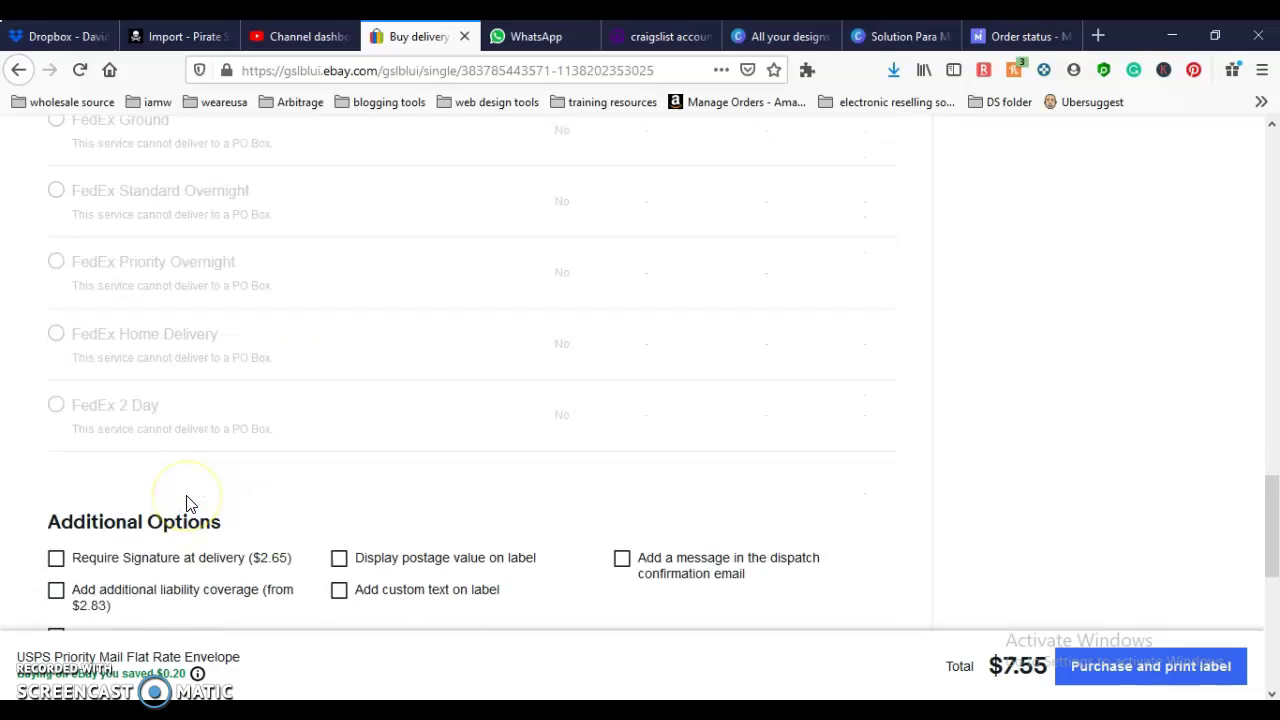
pyautogui.scroll(10, 186, 503)
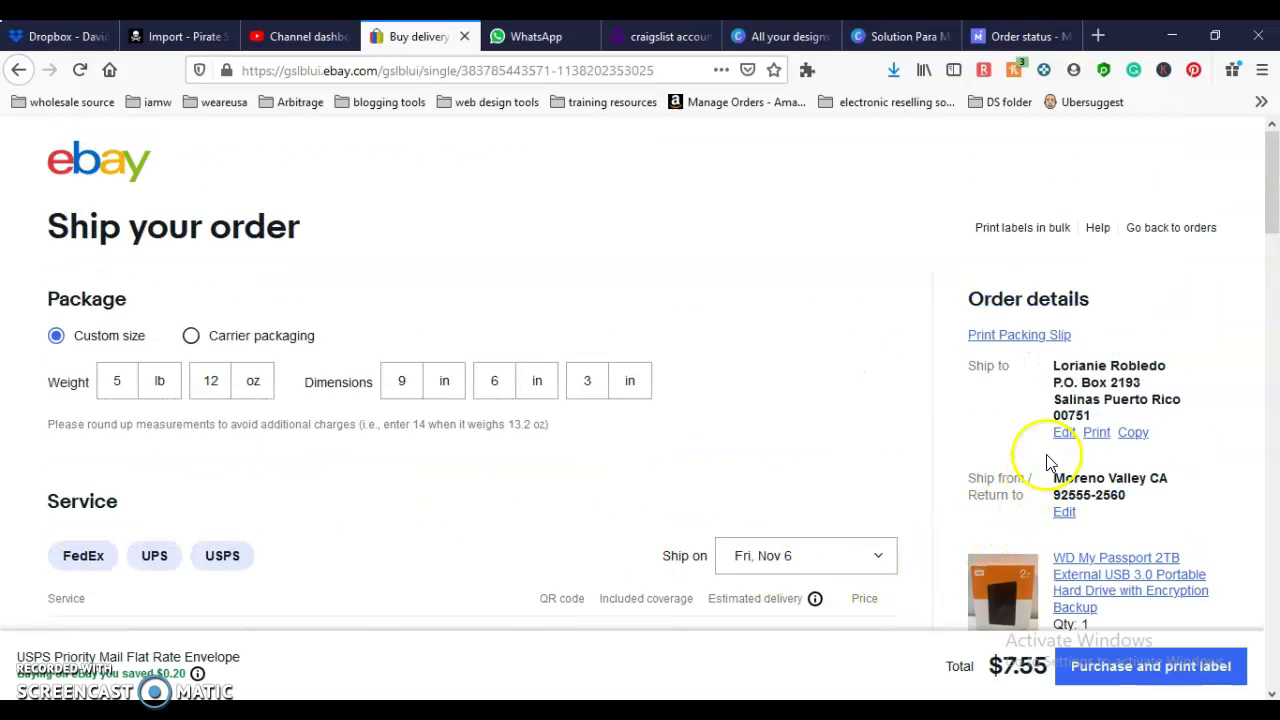
pyautogui.scroll(-5, 443, 391)
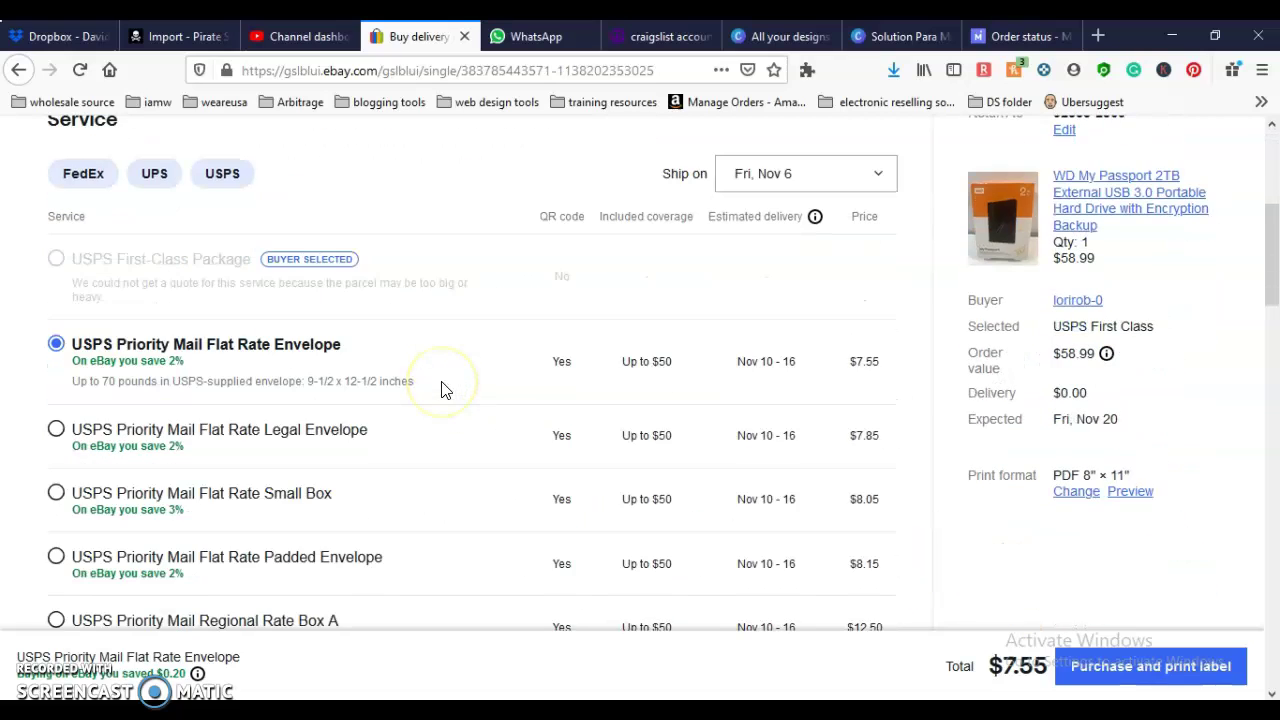
pyautogui.scroll(-1, 445, 390)
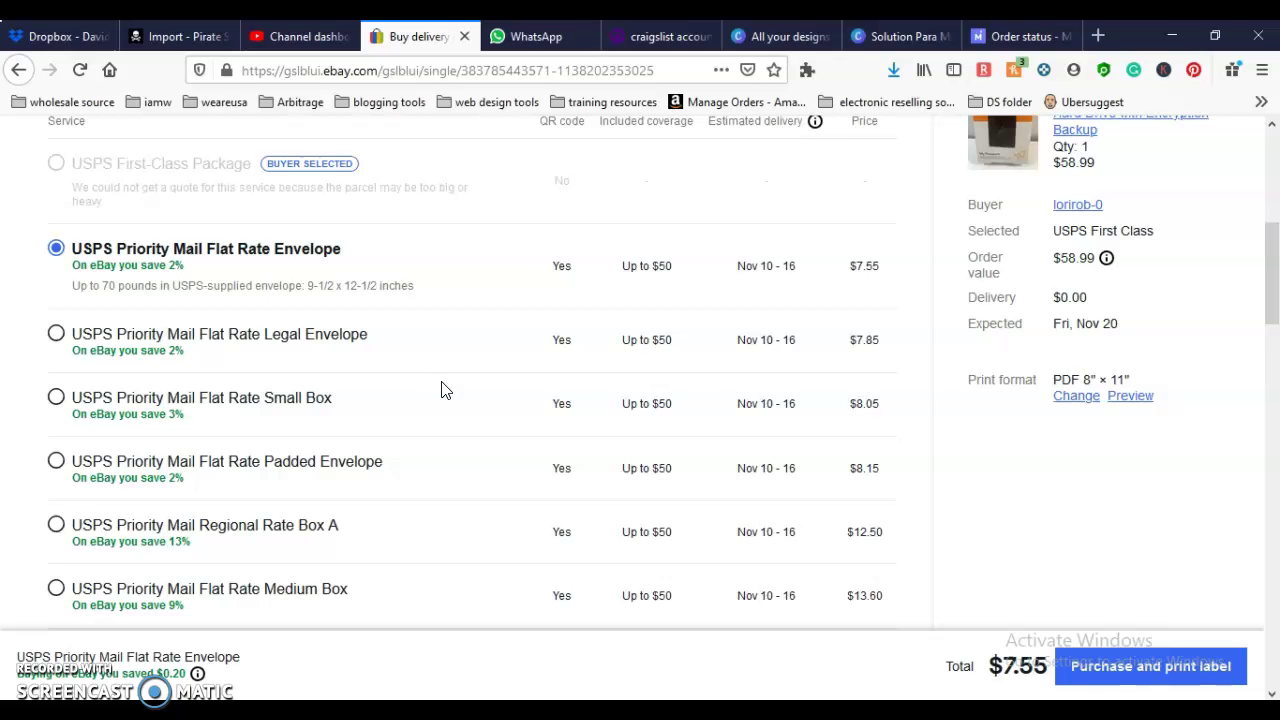
pyautogui.scroll(-4, 445, 390)
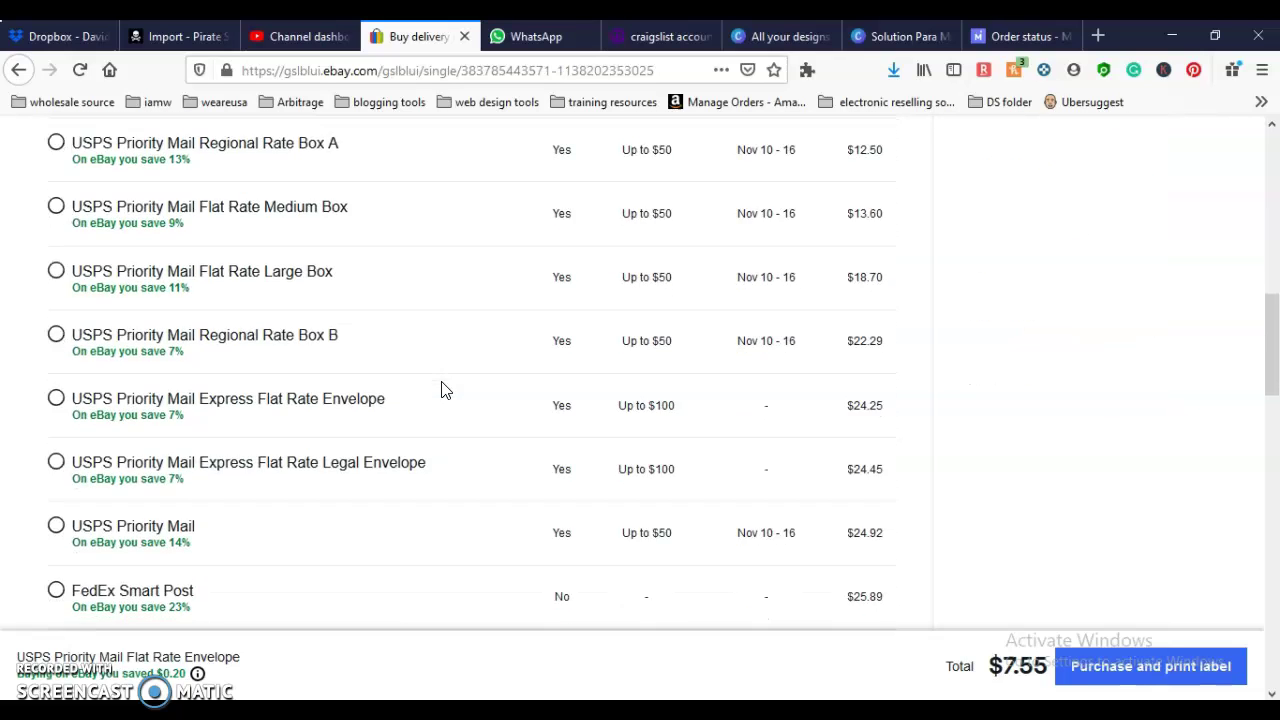
pyautogui.scroll(-4, 445, 390)
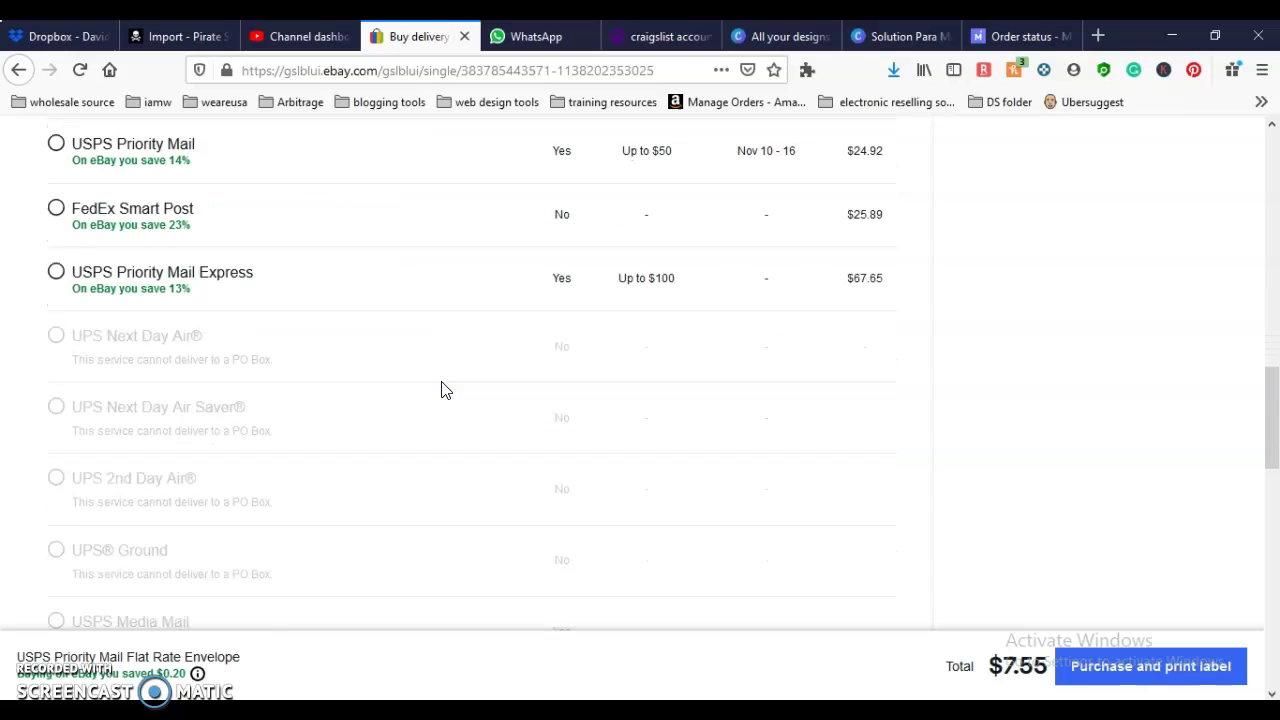
pyautogui.scroll(-2, 445, 390)
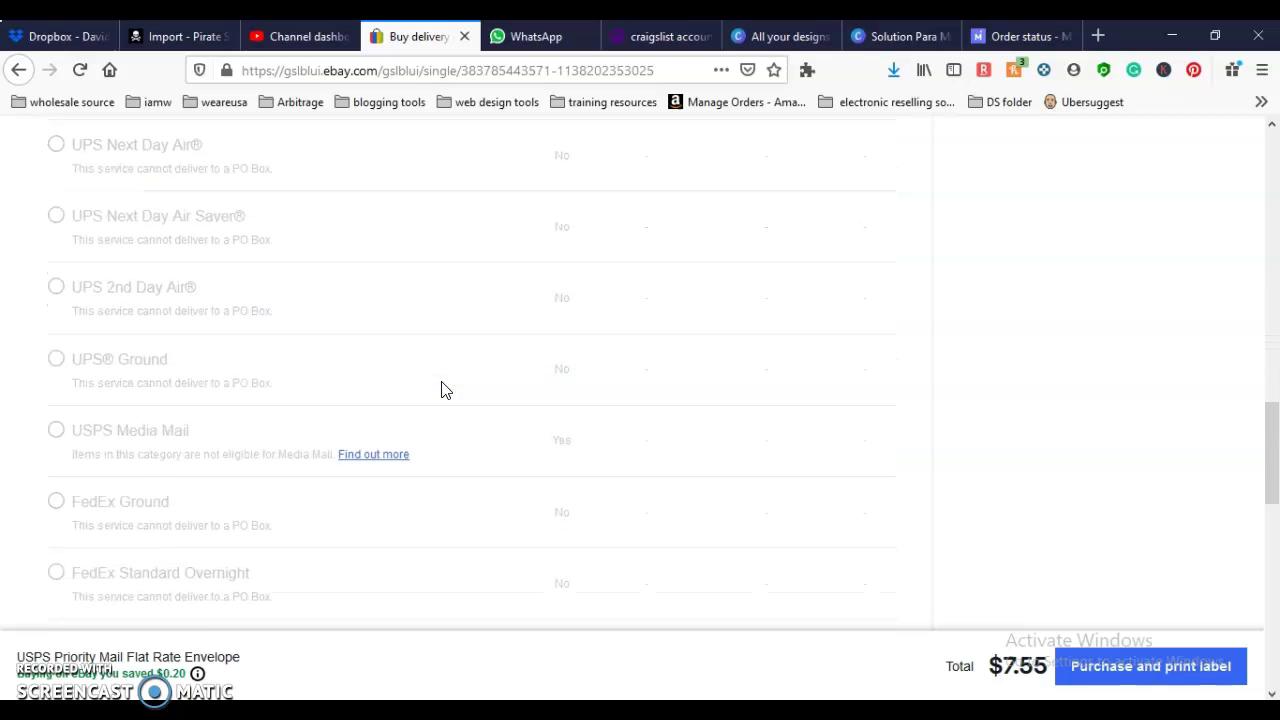
pyautogui.scroll(7, 445, 390)
pyautogui.scroll(2, 445, 390)
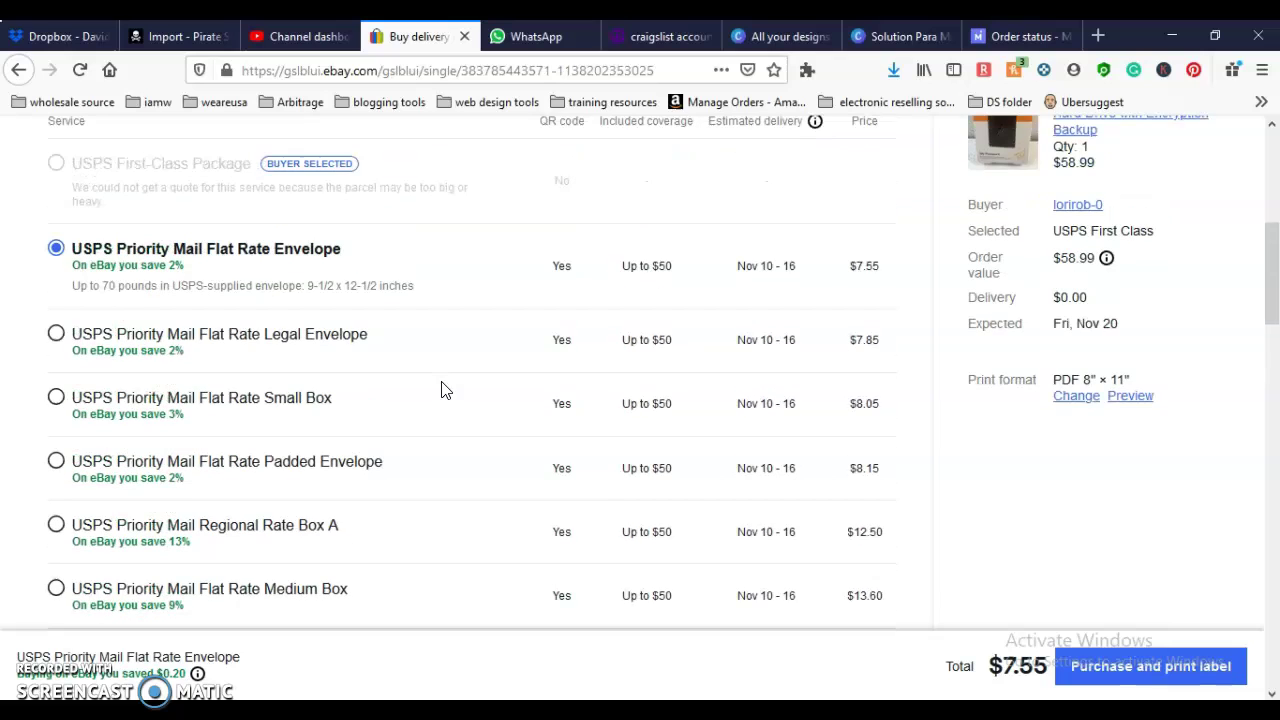
pyautogui.scroll(4, 445, 390)
# Step: Change the first package dimension to 10 in, then set it back to 9 in
pyautogui.click(114, 282)
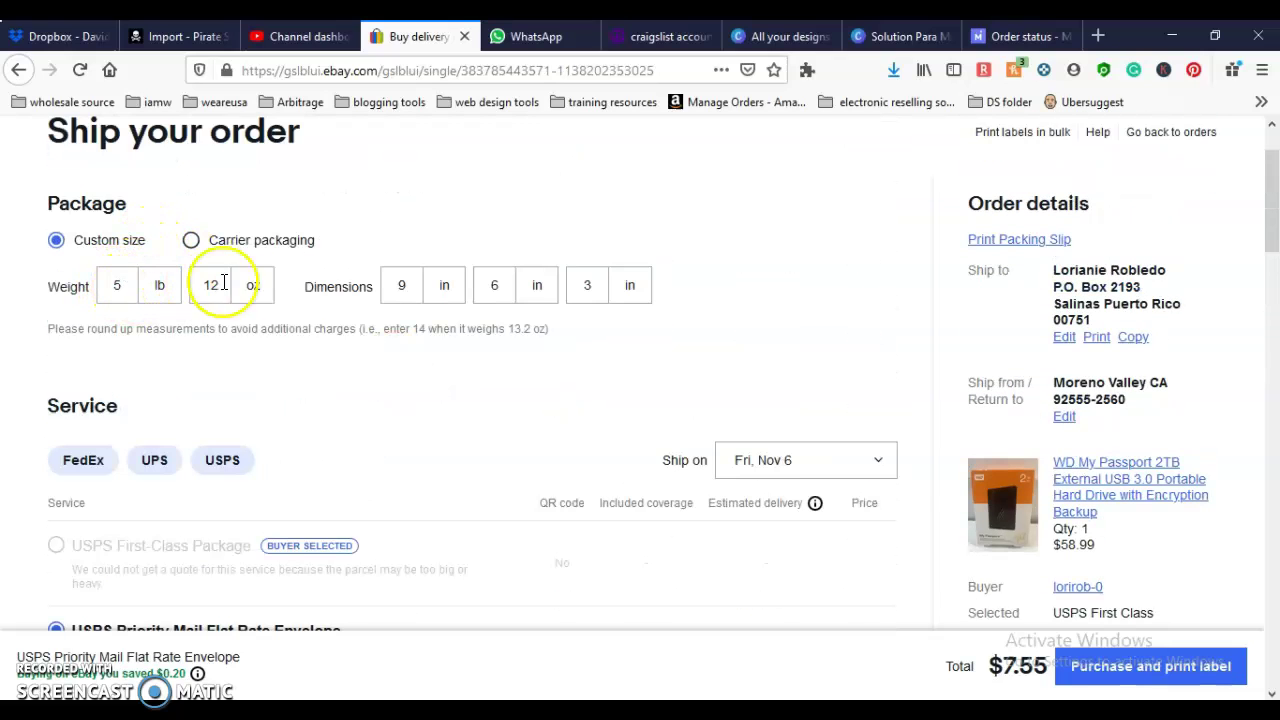
pyautogui.click(406, 288)
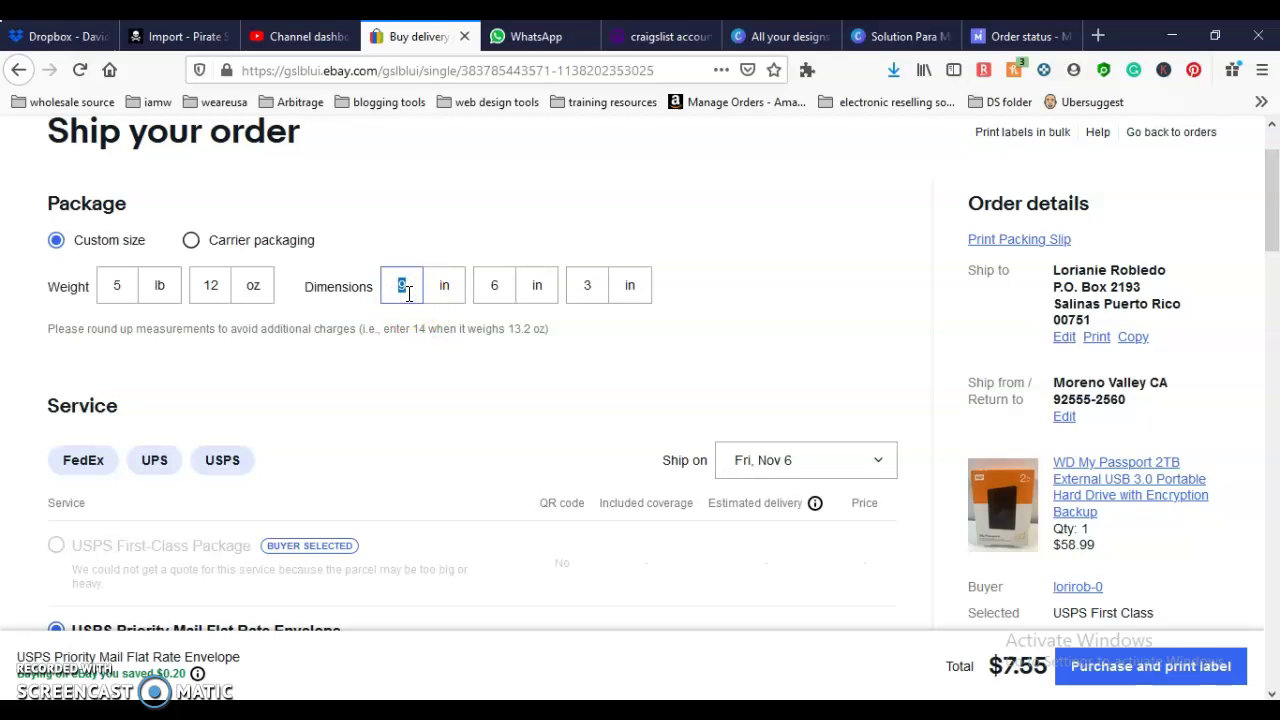
pyautogui.press('BackSpace')
pyautogui.write('10')
pyautogui.click(524, 402)
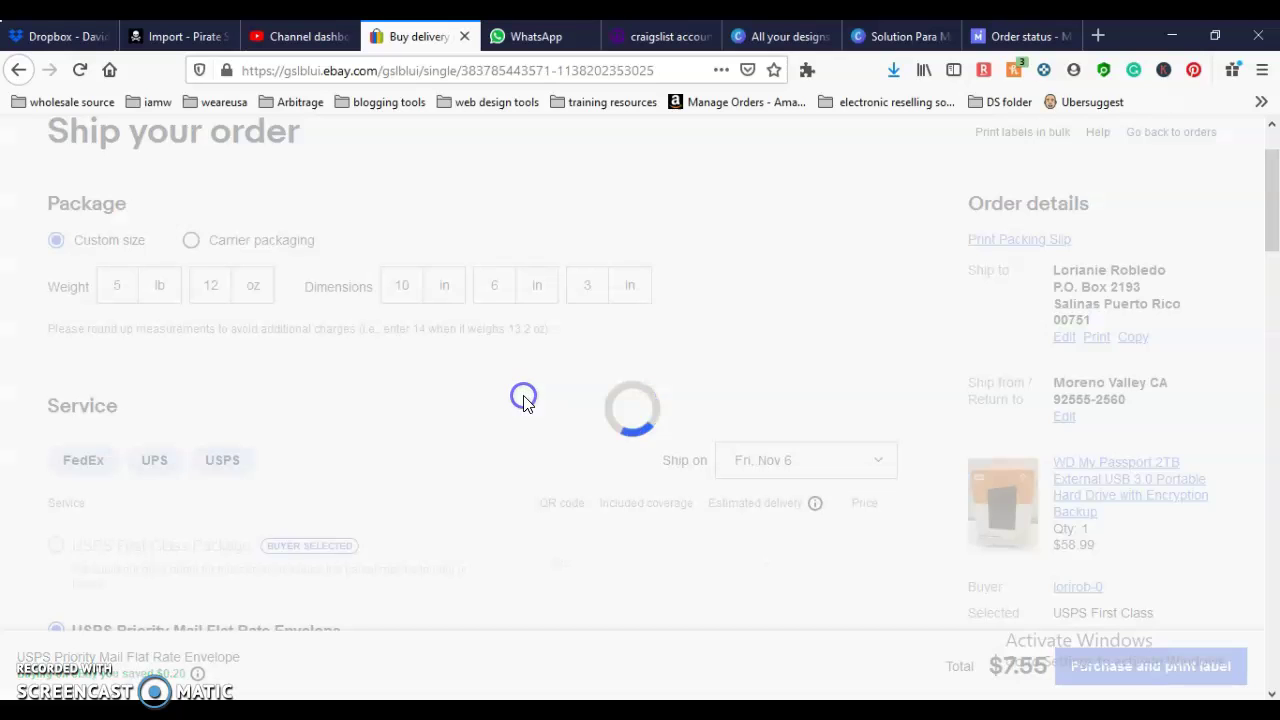
pyautogui.scroll(-13, 524, 403)
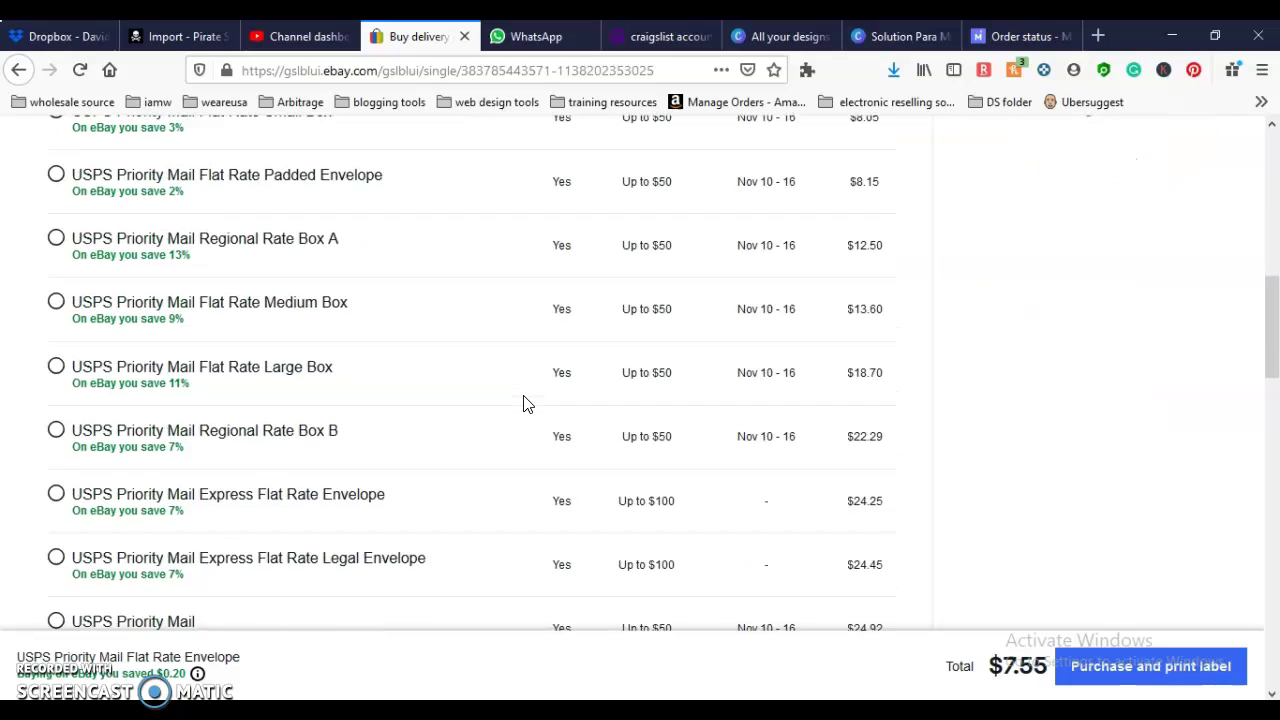
pyautogui.scroll(13, 524, 403)
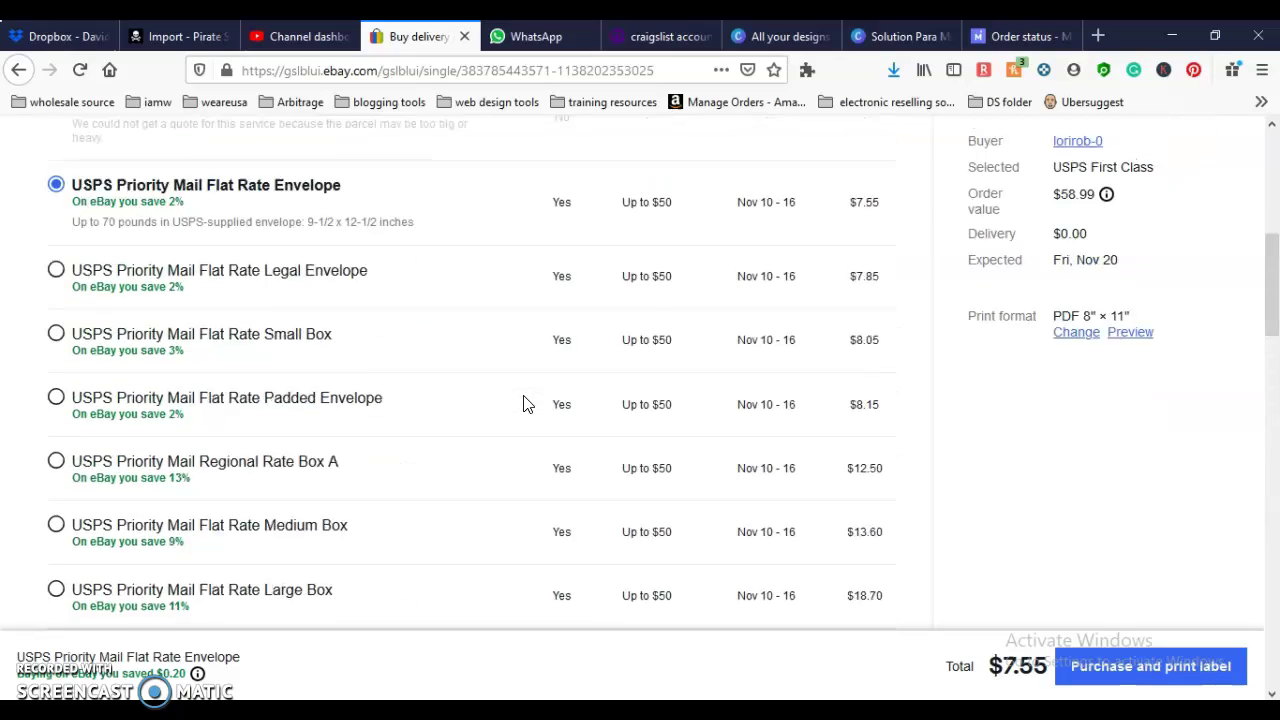
pyautogui.doubleClick(403, 373)
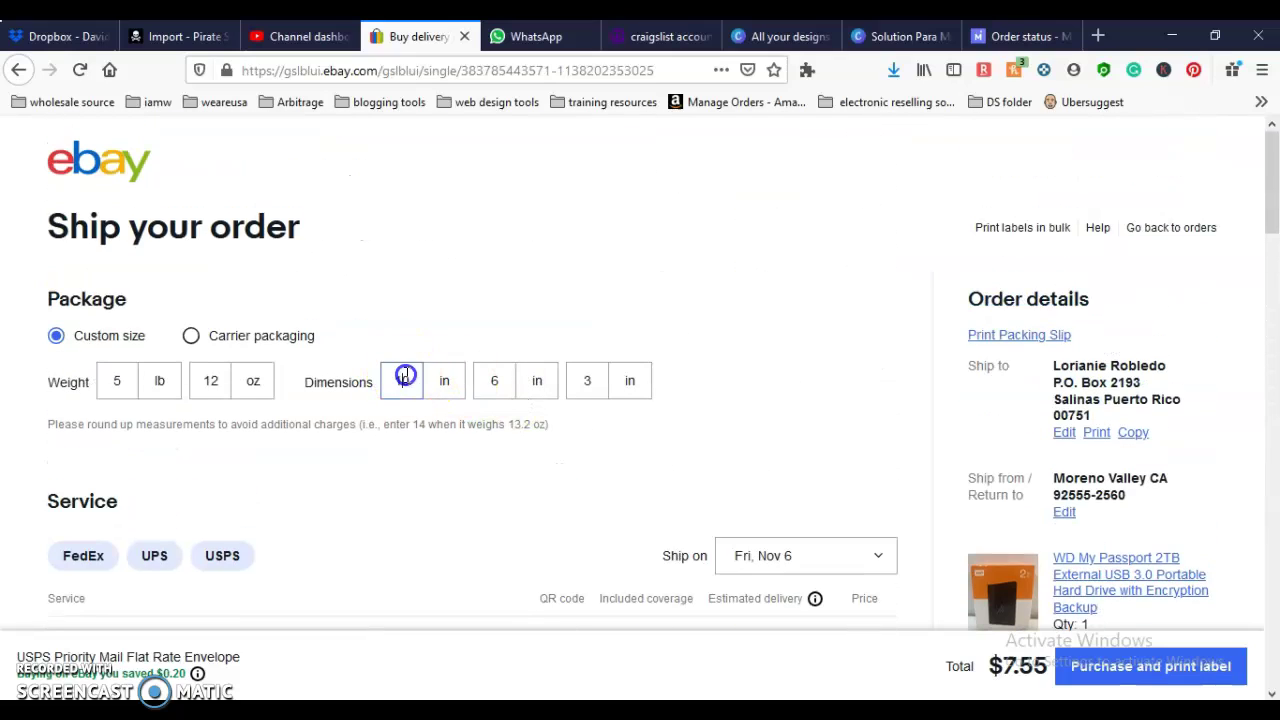
pyautogui.write('9')
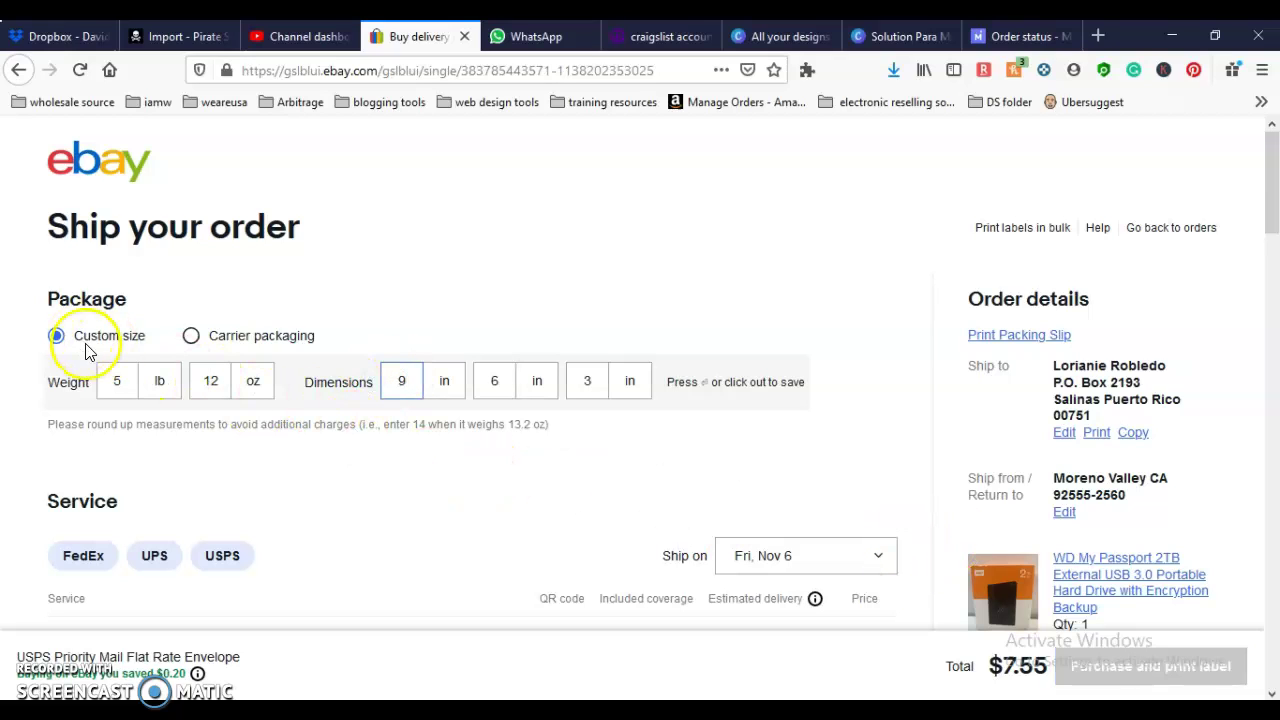
# Step: Delete the 5 lb weight so the package is 0 lb 12 oz, restoring First-Class at $4.71
pyautogui.doubleClick(118, 380)
pyautogui.press('BackSpace')
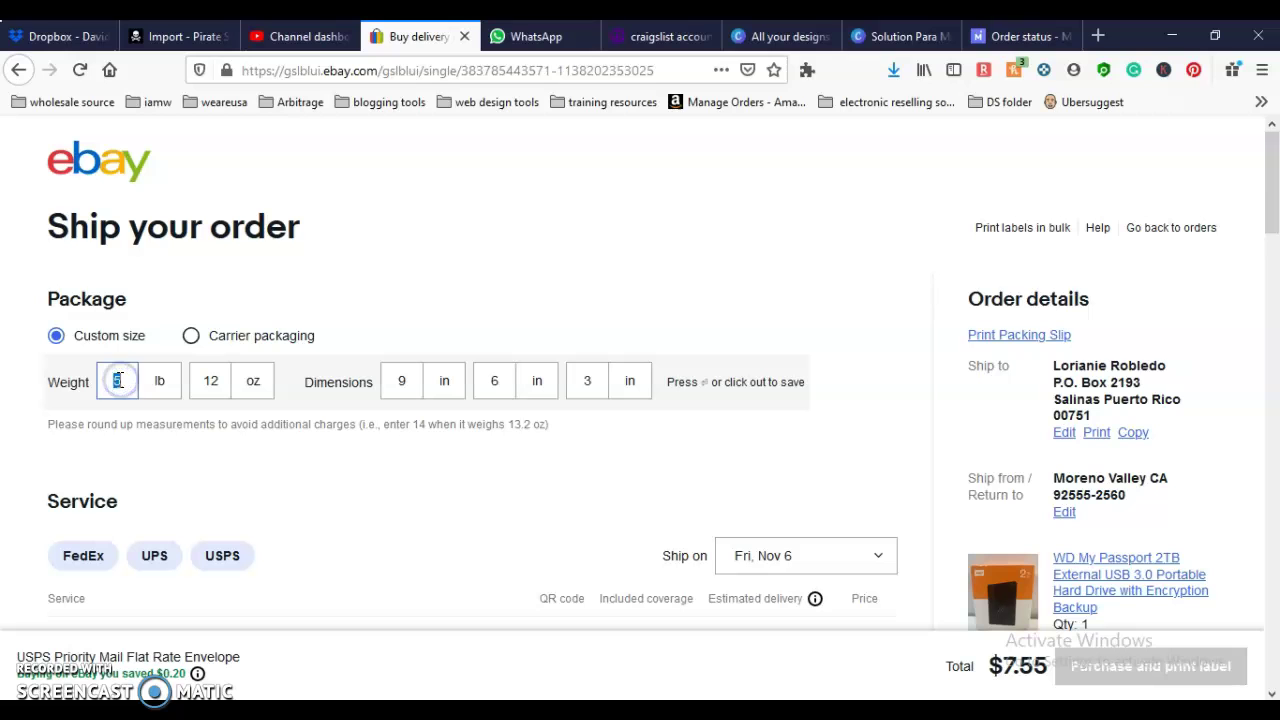
pyautogui.scroll(-4, 320, 503)
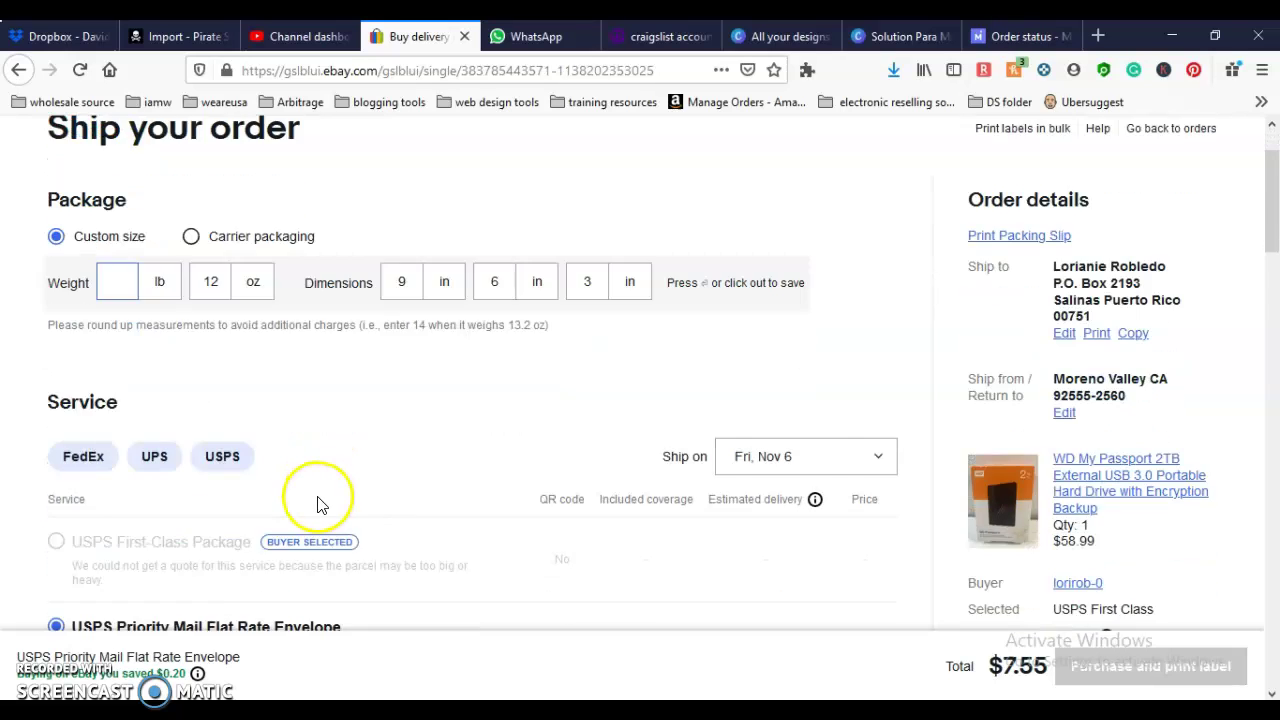
pyautogui.scroll(-2, 320, 503)
pyautogui.scroll(4, 320, 503)
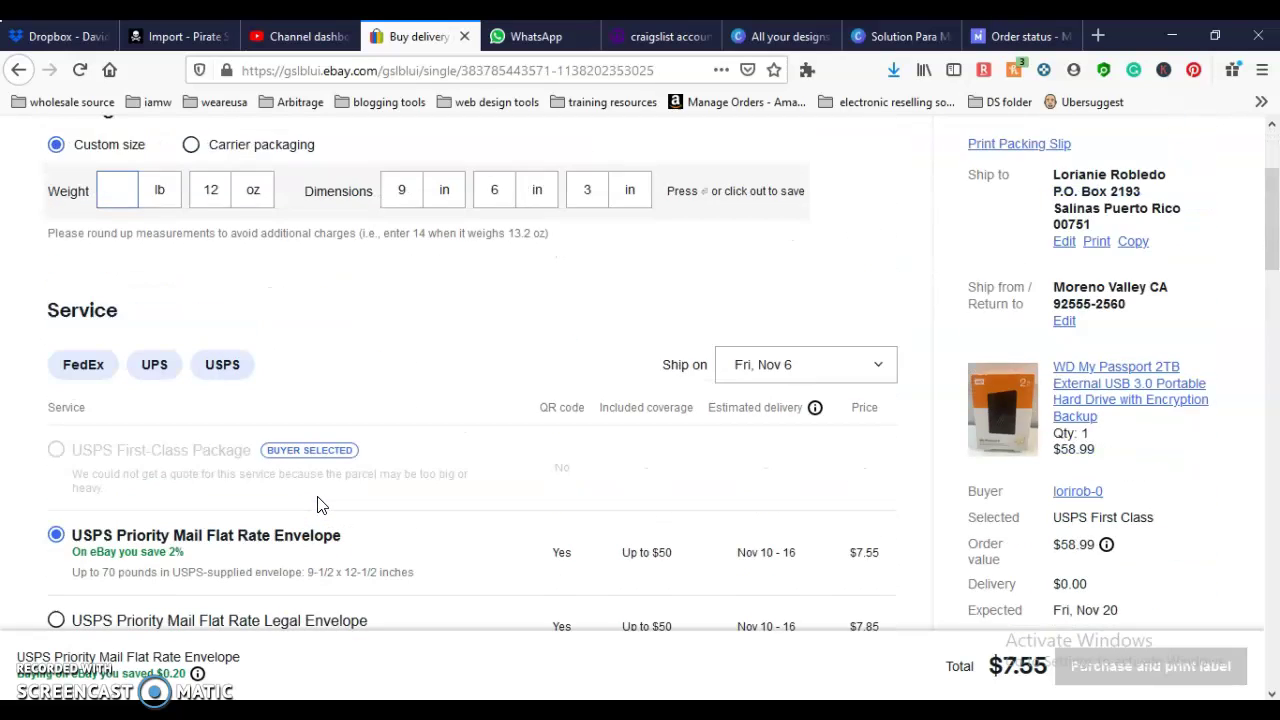
pyautogui.scroll(1, 317, 505)
pyautogui.click(341, 448)
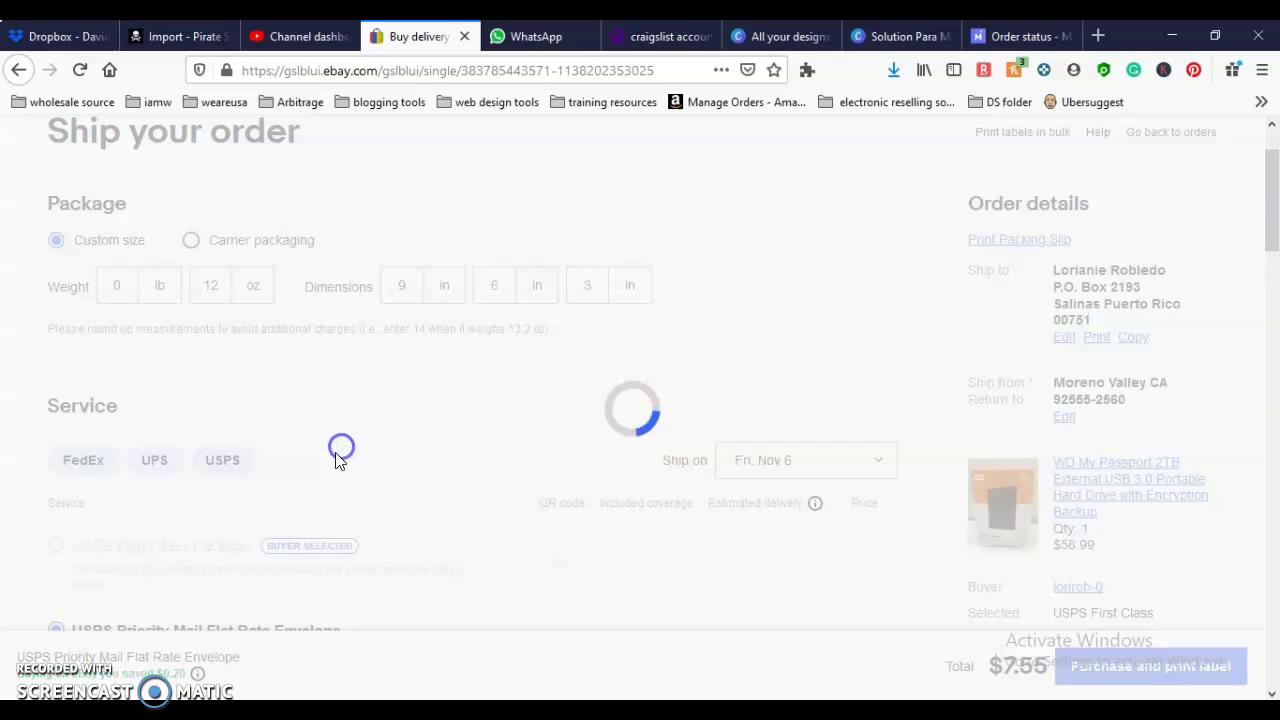
pyautogui.scroll(-2, 320, 471)
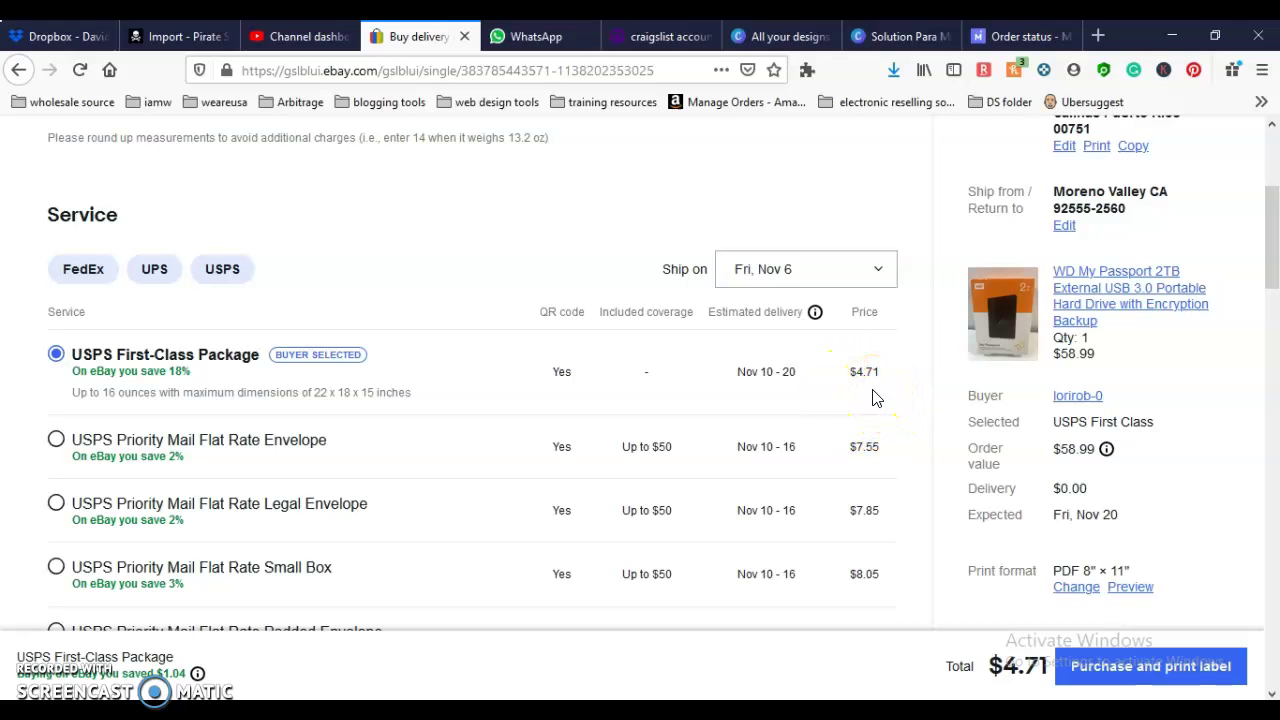
# Step: Try a 15 oz weight, raising First-Class Package to $5.95, then start re-entering the ounces
pyautogui.scroll(2, 866, 392)
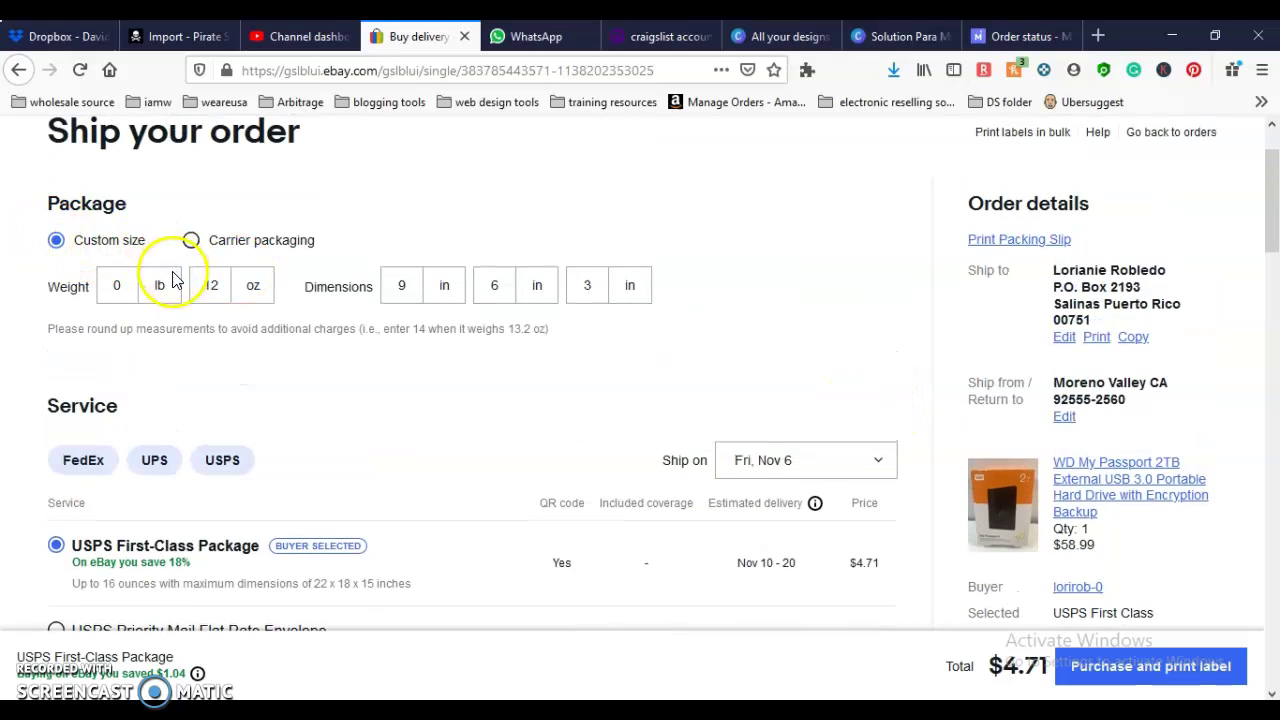
pyautogui.doubleClick(211, 286)
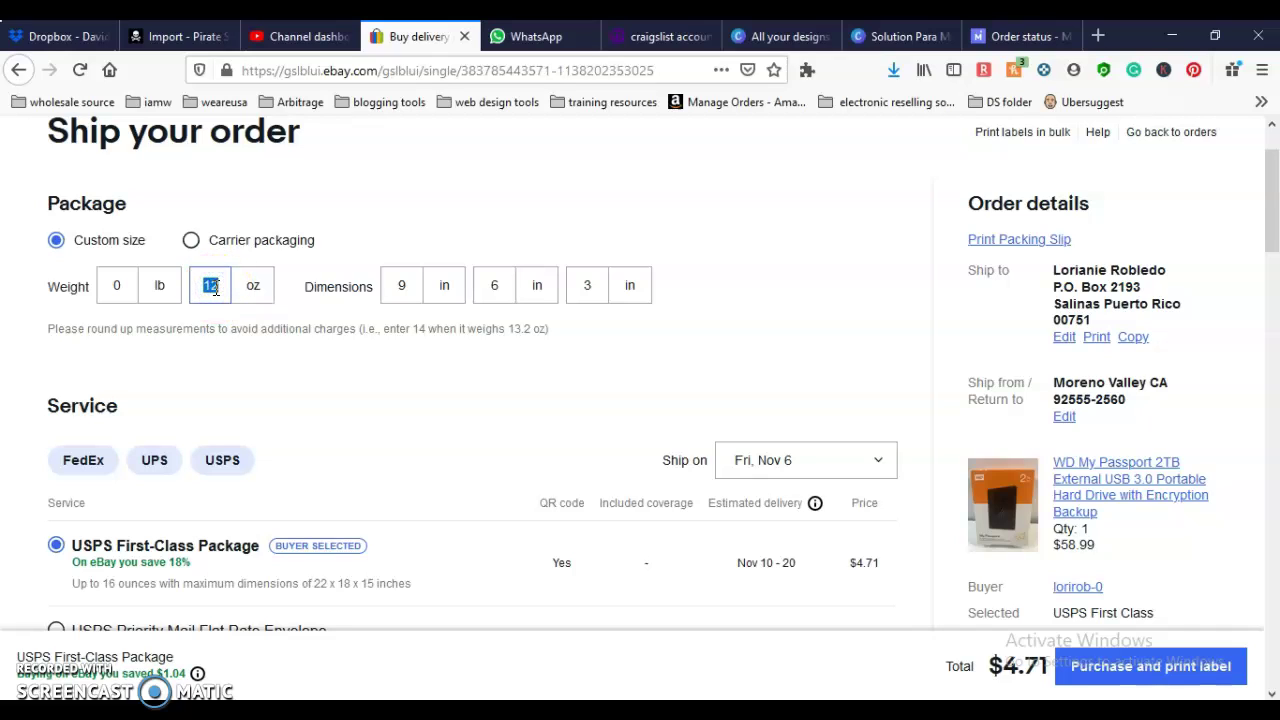
pyautogui.write('15')
pyautogui.click(297, 338)
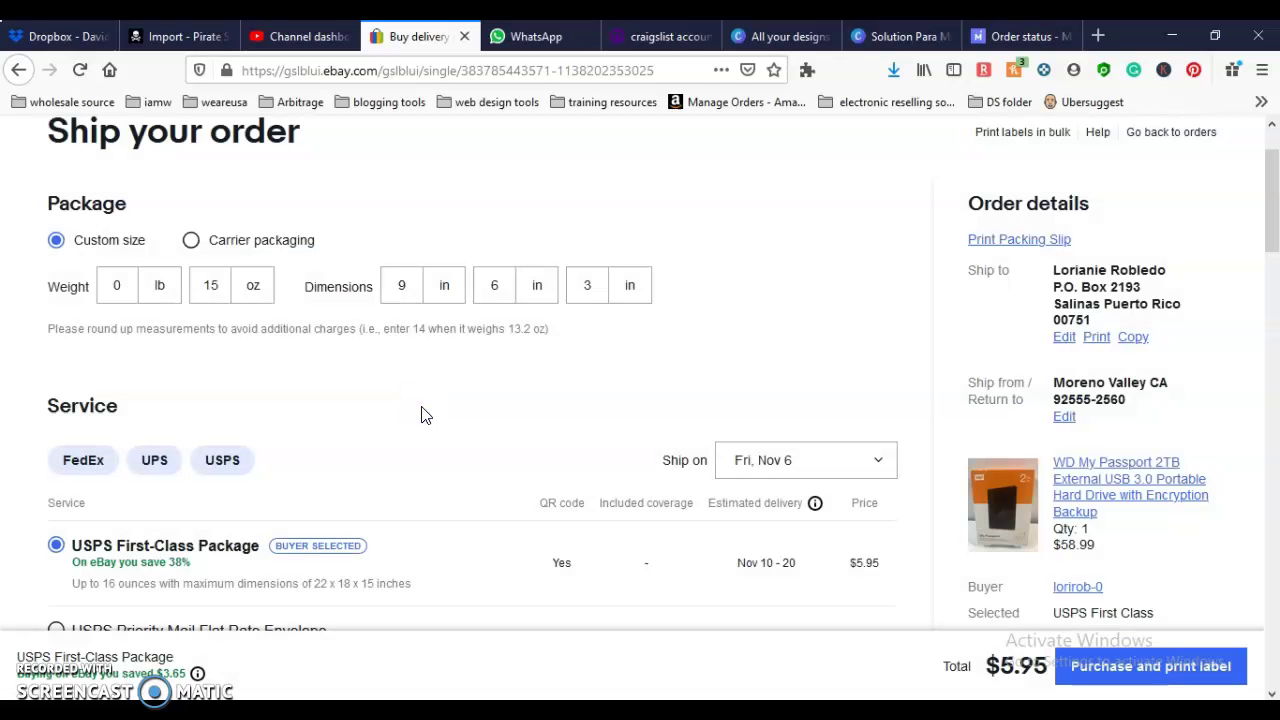
pyautogui.scroll(-2, 421, 415)
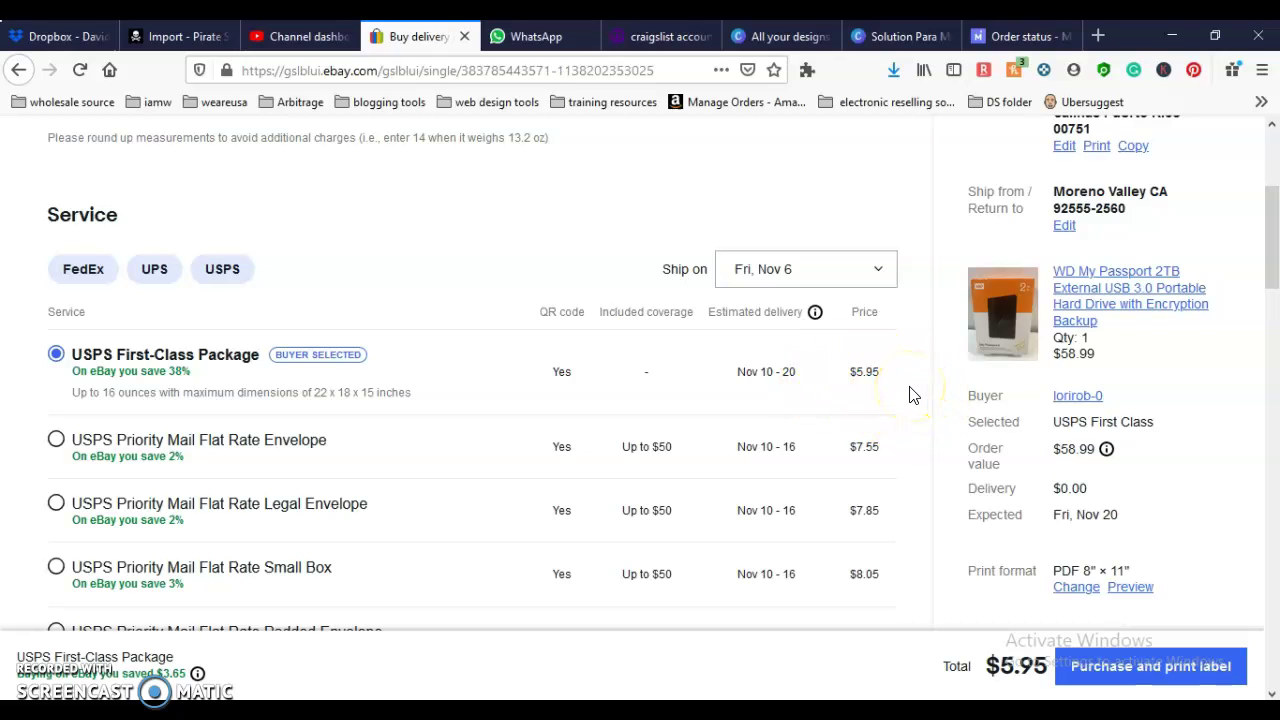
pyautogui.scroll(2, 910, 395)
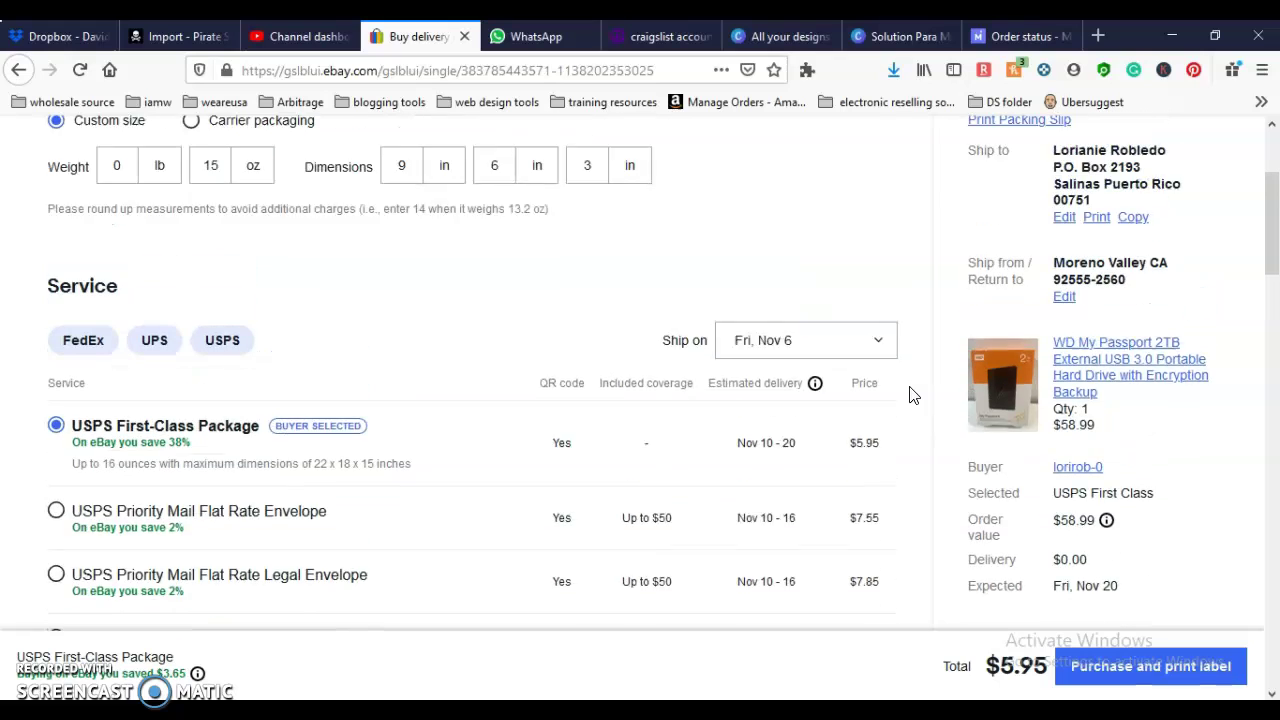
pyautogui.doubleClick(212, 285)
pyautogui.write('1')
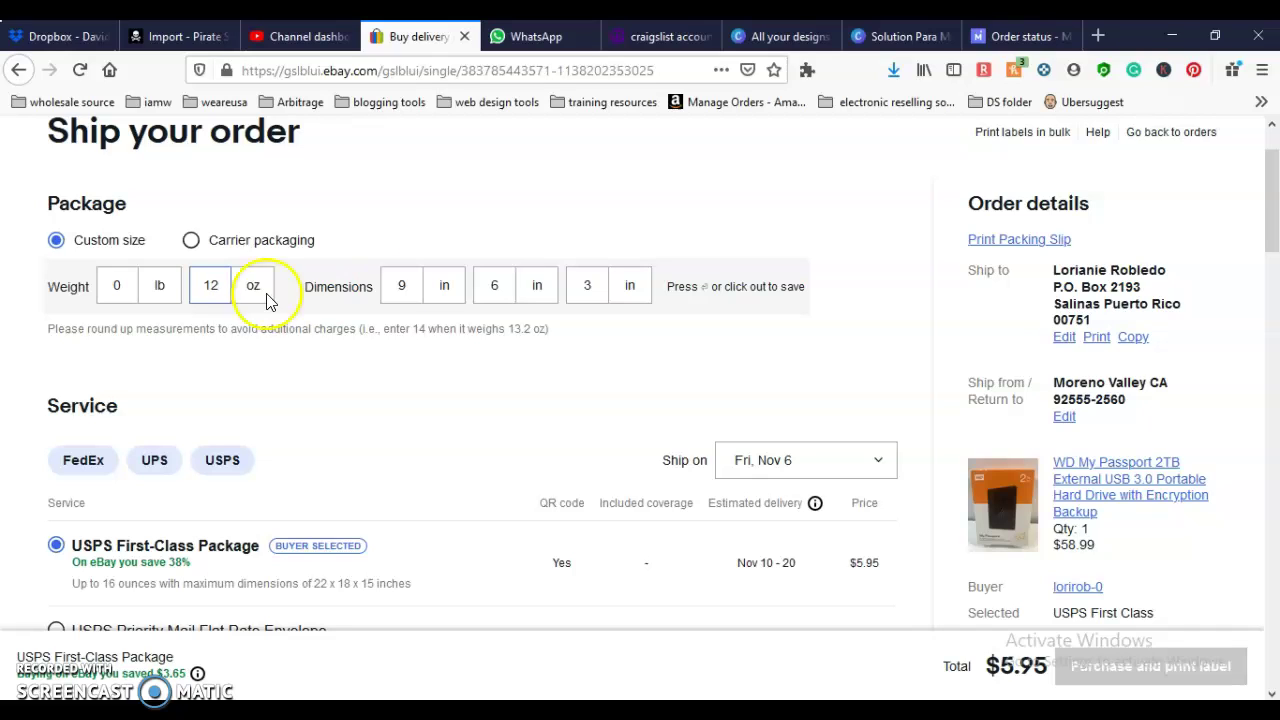
# Step: Review the remaining options, keep Printable label, and buy the $4.71 First-Class label through PayPal
pyautogui.scroll(-3, 543, 437)
pyautogui.scroll(-10, 543, 443)
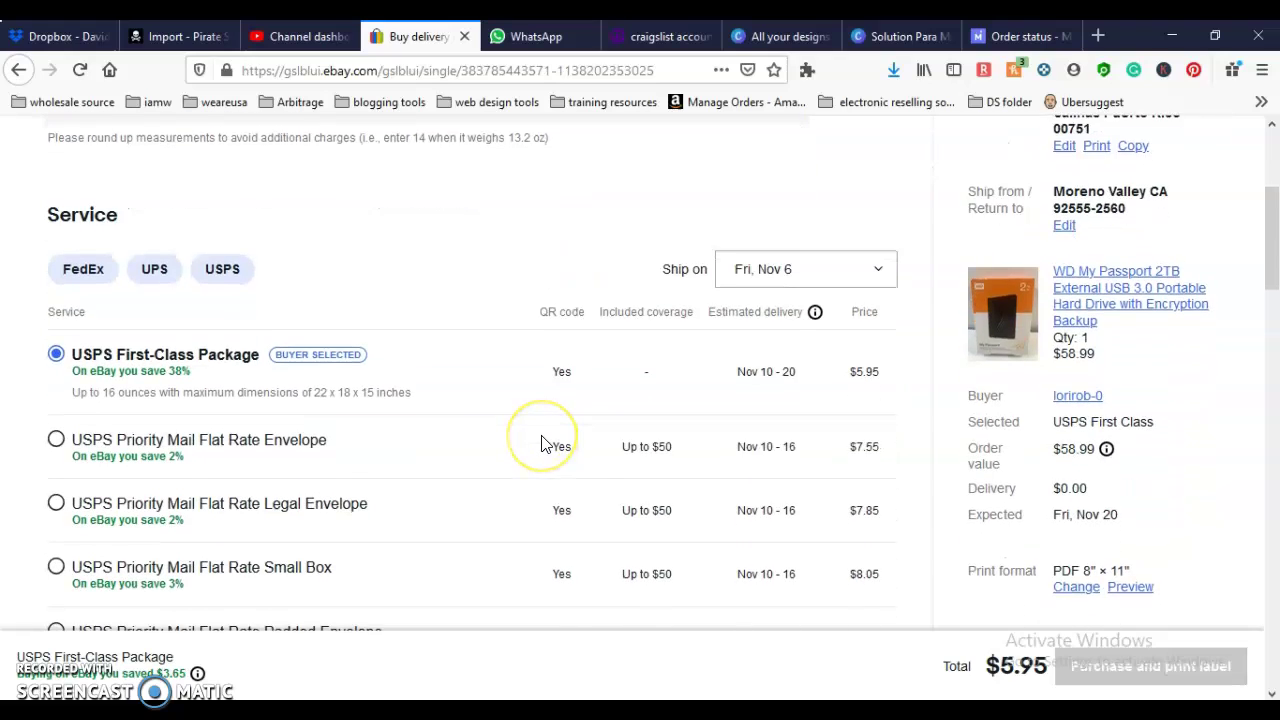
pyautogui.scroll(-15, 540, 445)
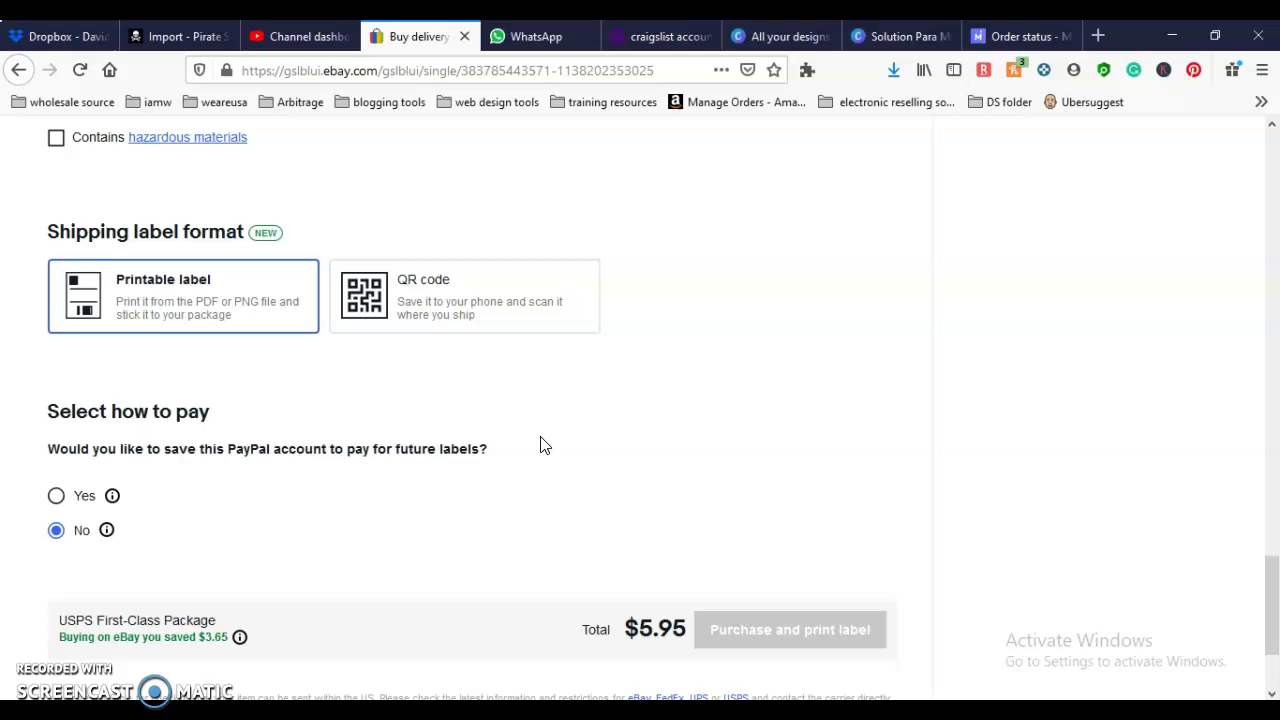
pyautogui.scroll(3, 540, 445)
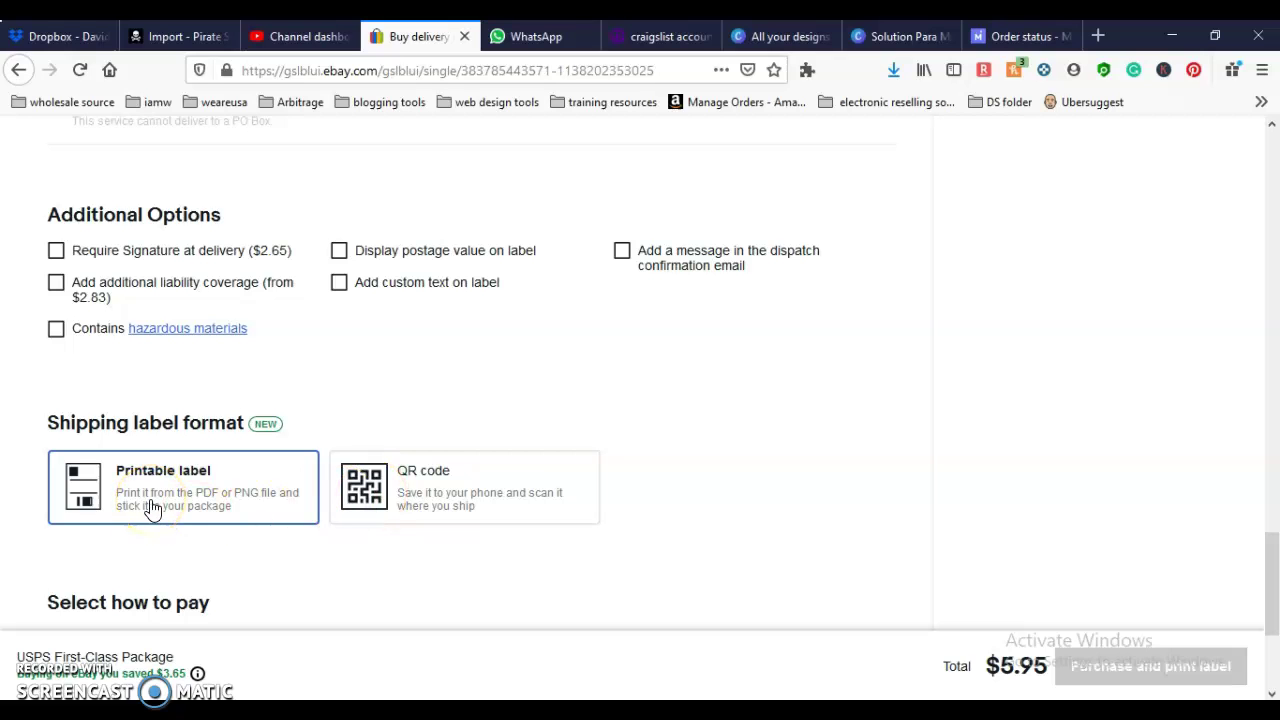
pyautogui.scroll(-3, 152, 509)
pyautogui.scroll(-2, 152, 509)
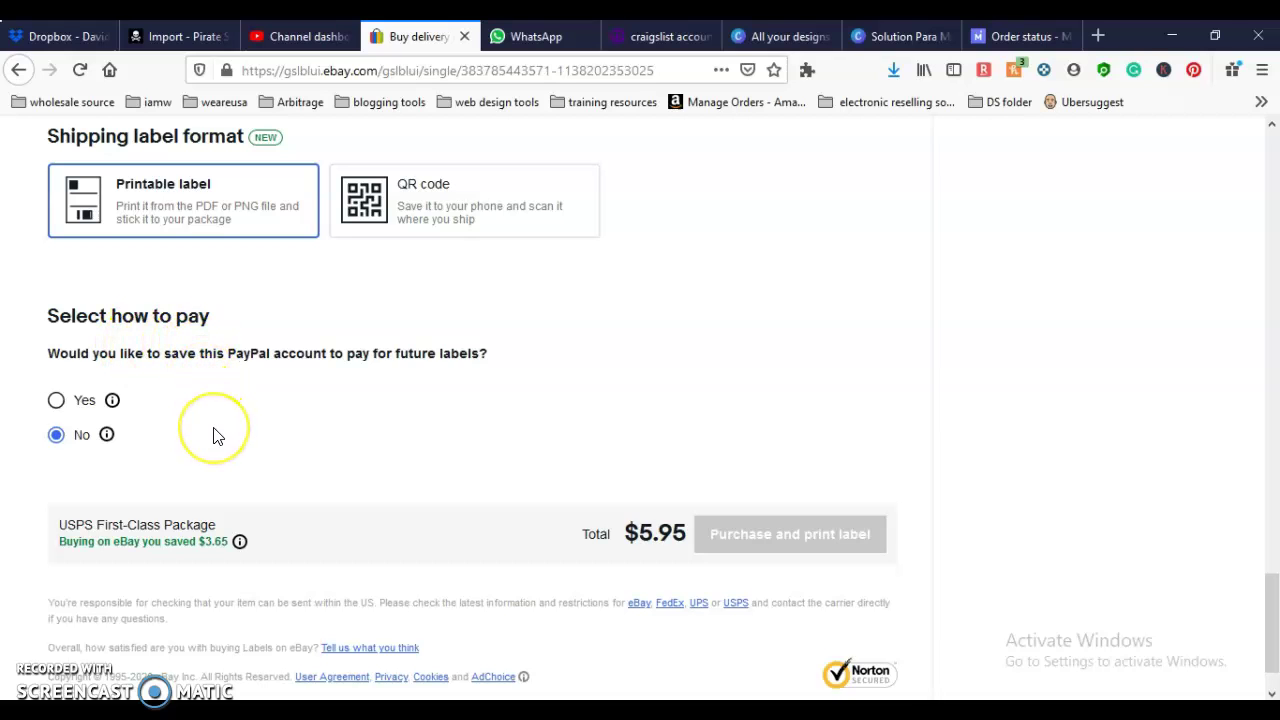
pyautogui.scroll(-1, 213, 434)
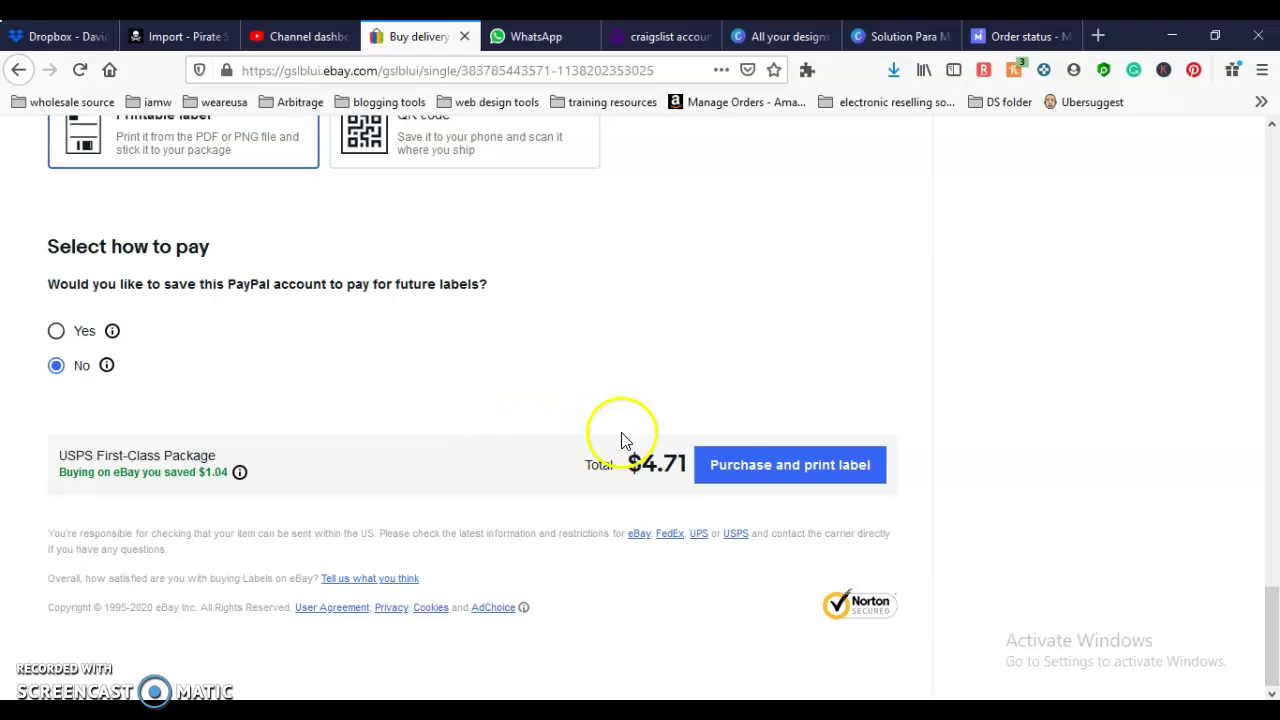
pyautogui.click(740, 484)
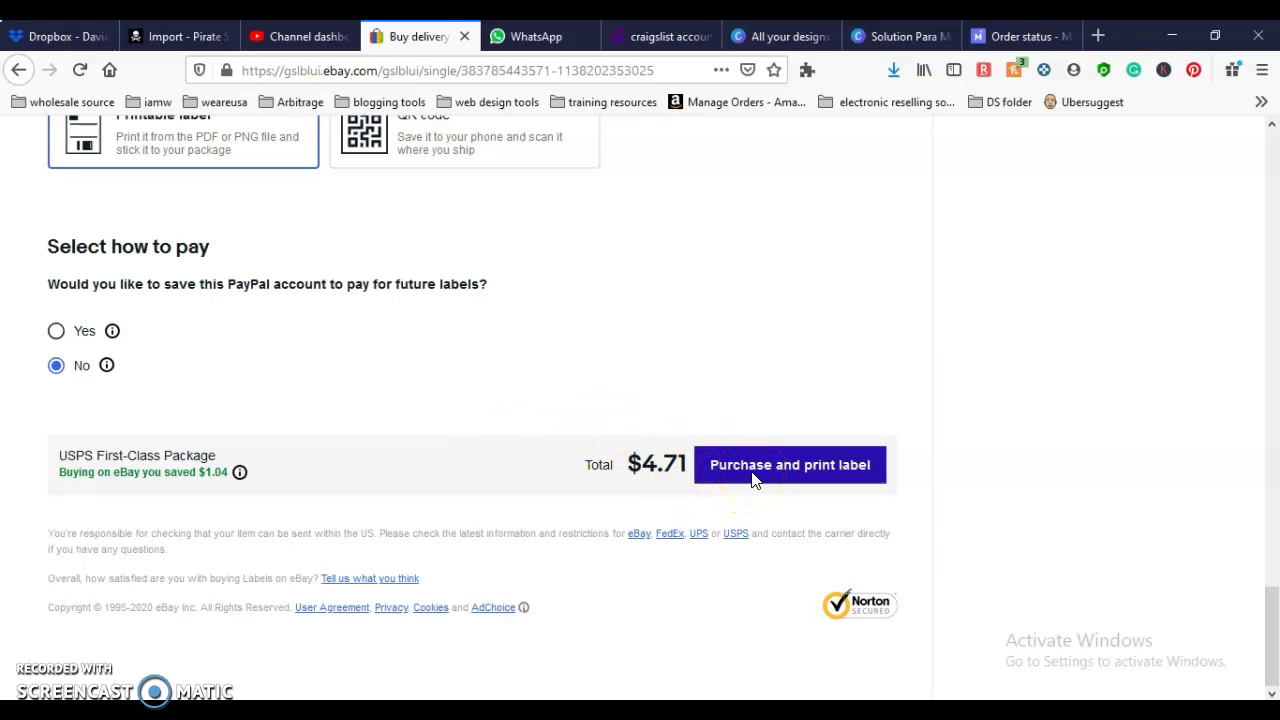
pyautogui.click(755, 480)
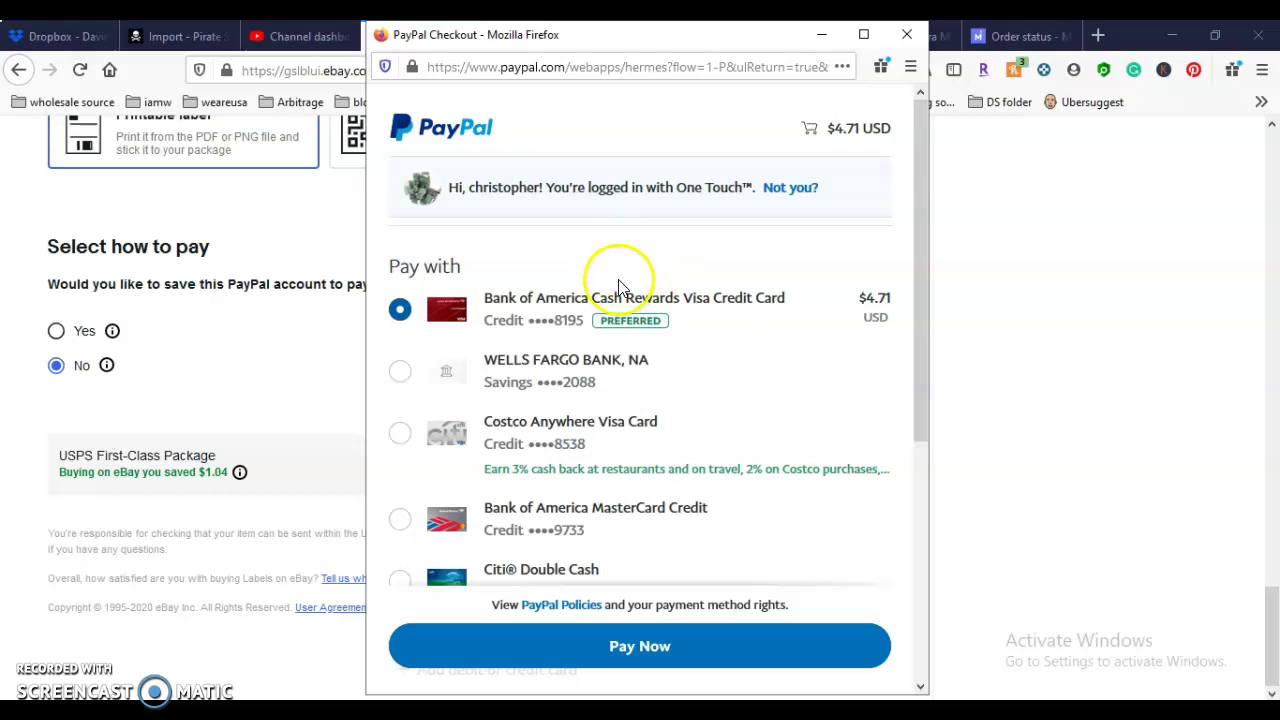
# Step: Log out of the current PayPal account and sign in with a different account's e-mail and password
pyautogui.click(778, 187)
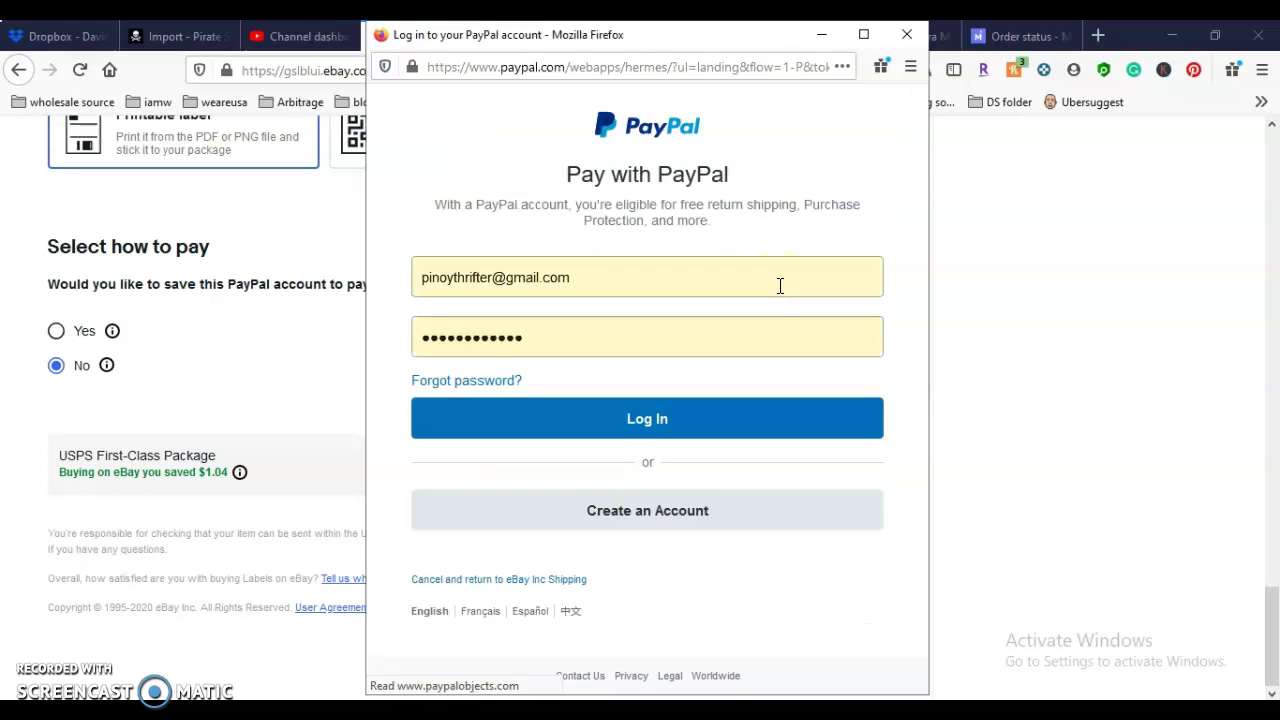
pyautogui.tripleClick(734, 284)
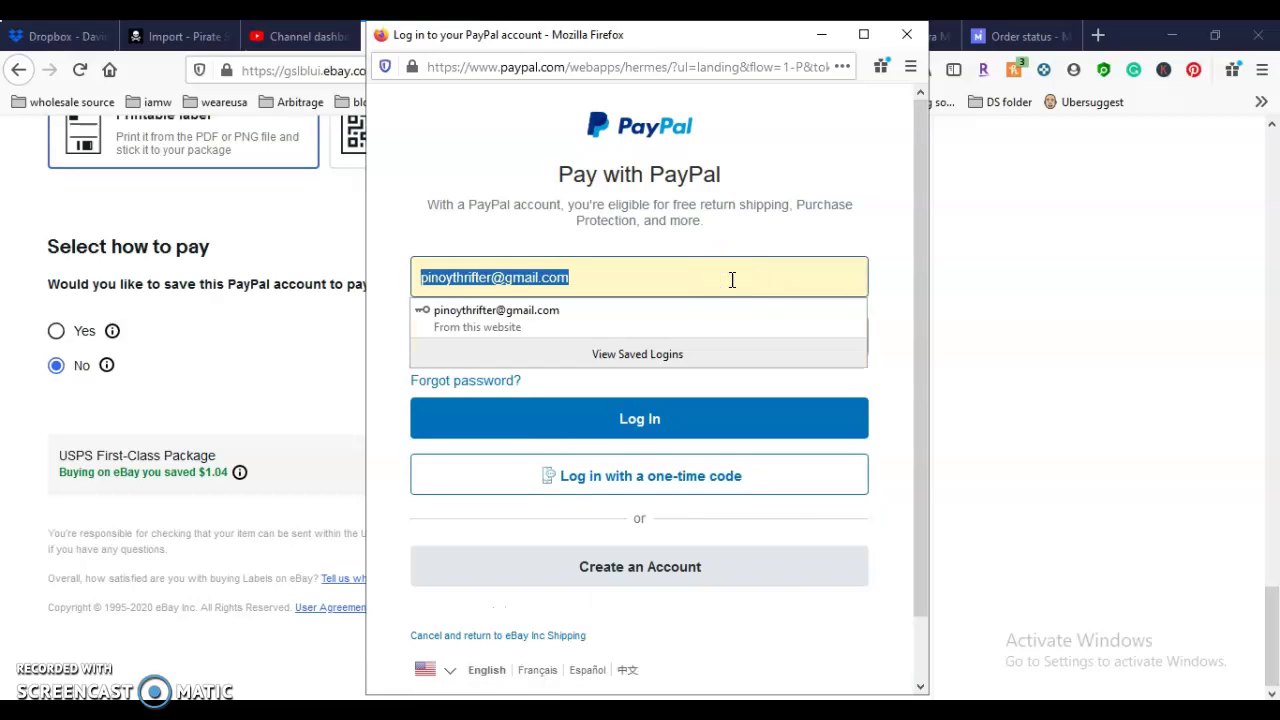
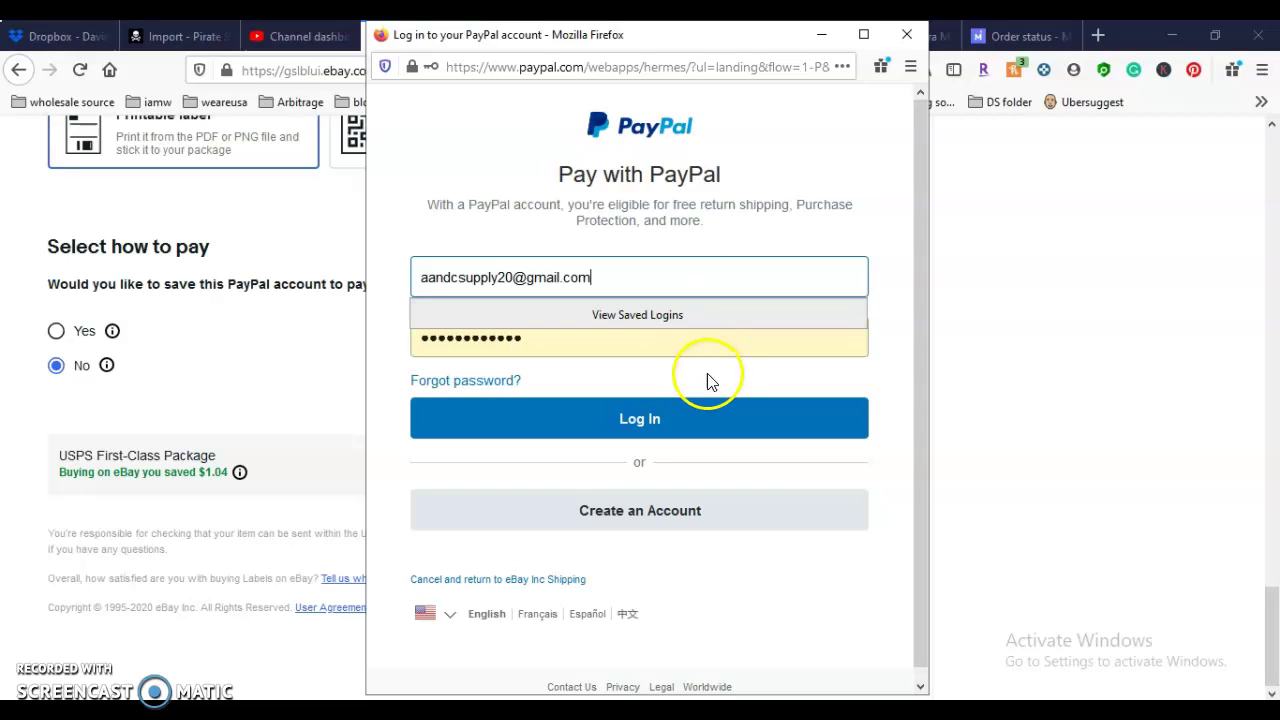
pyautogui.click(702, 350)
pyautogui.doubleClick(700, 350)
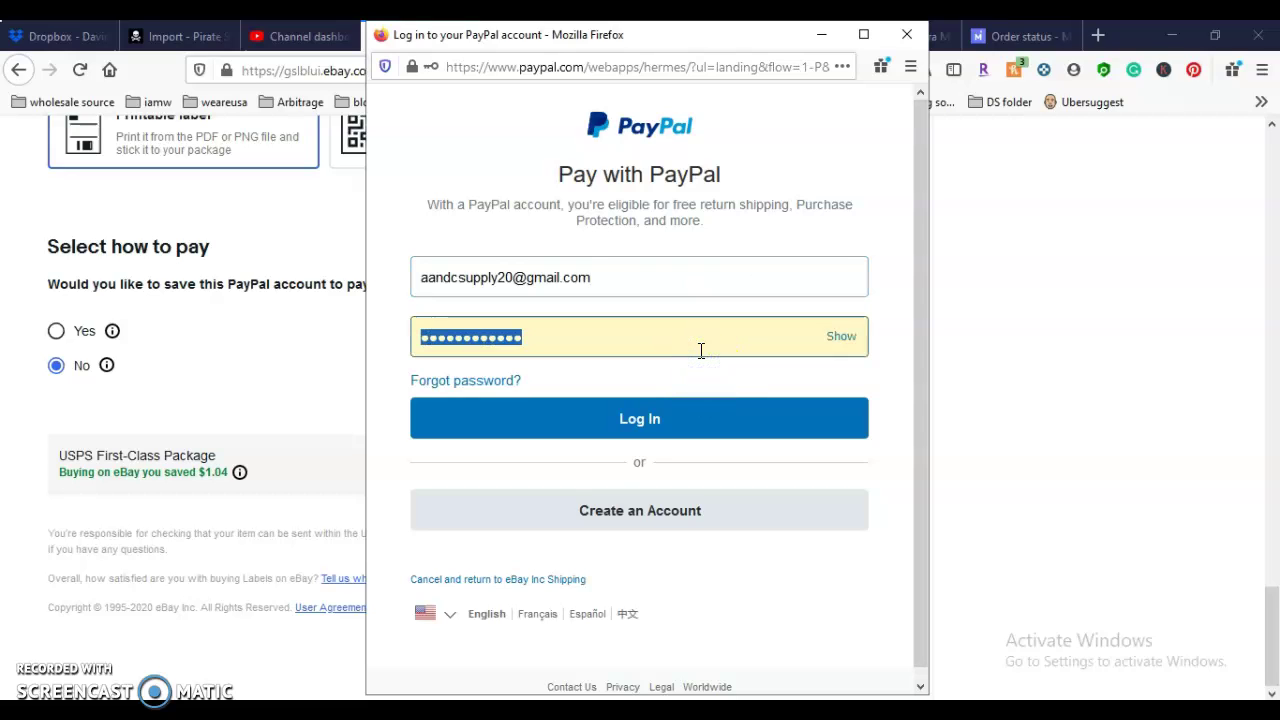
pyautogui.write('•••••')
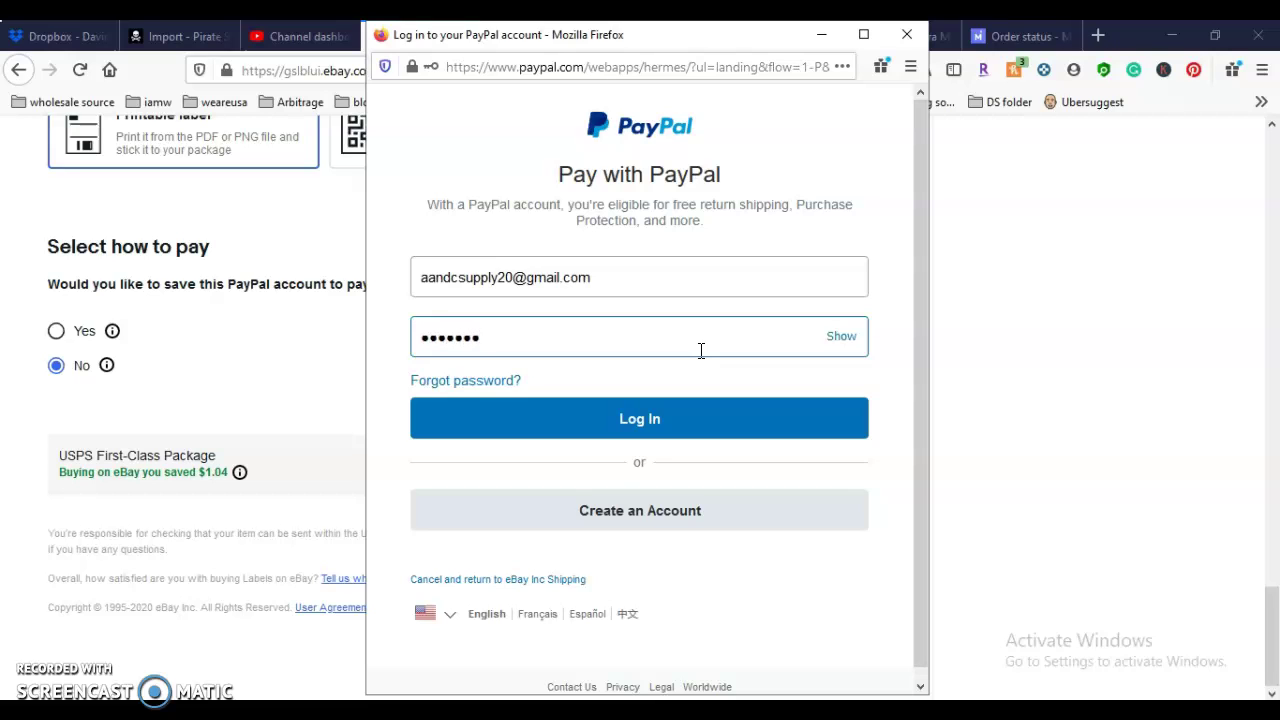
pyautogui.press('BackSpace')
pyautogui.press('BackSpace')
pyautogui.press('BackSpace')
pyautogui.press('BackSpace')
pyautogui.press('BackSpace')
pyautogui.press('BackSpace')
pyautogui.write('••••••••••')
pyautogui.press('Return')
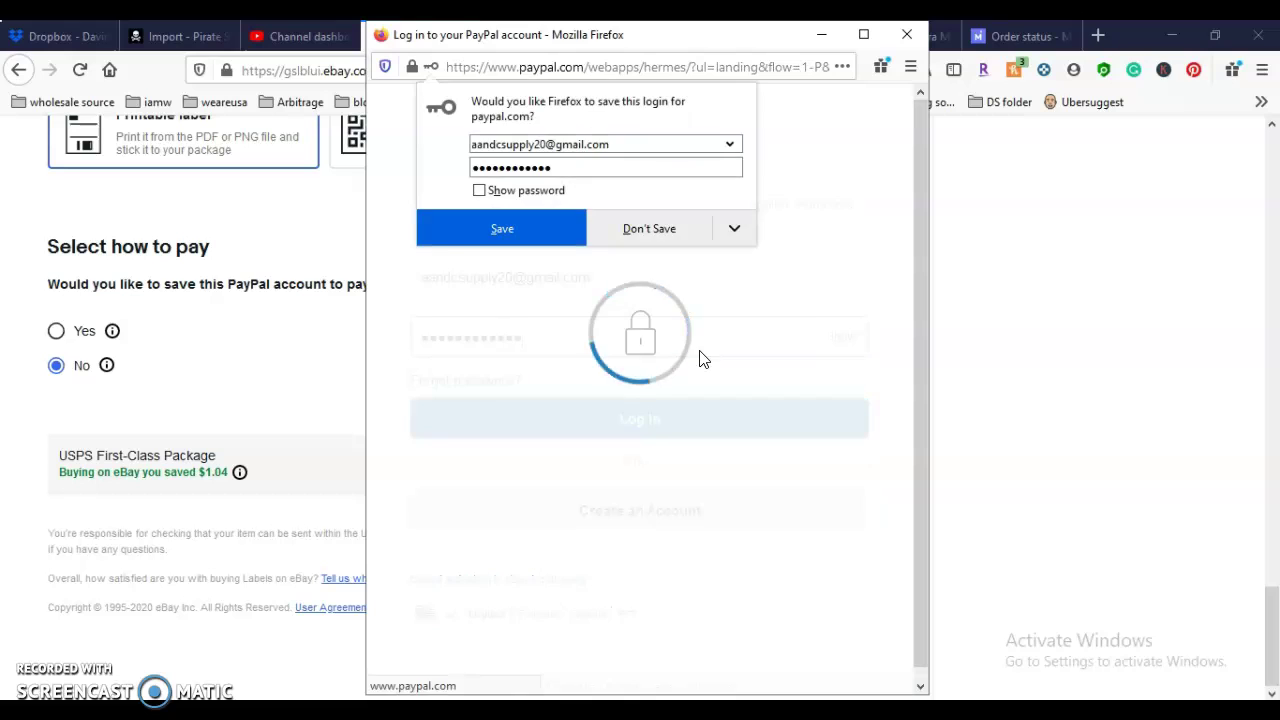
pyautogui.click(698, 355)
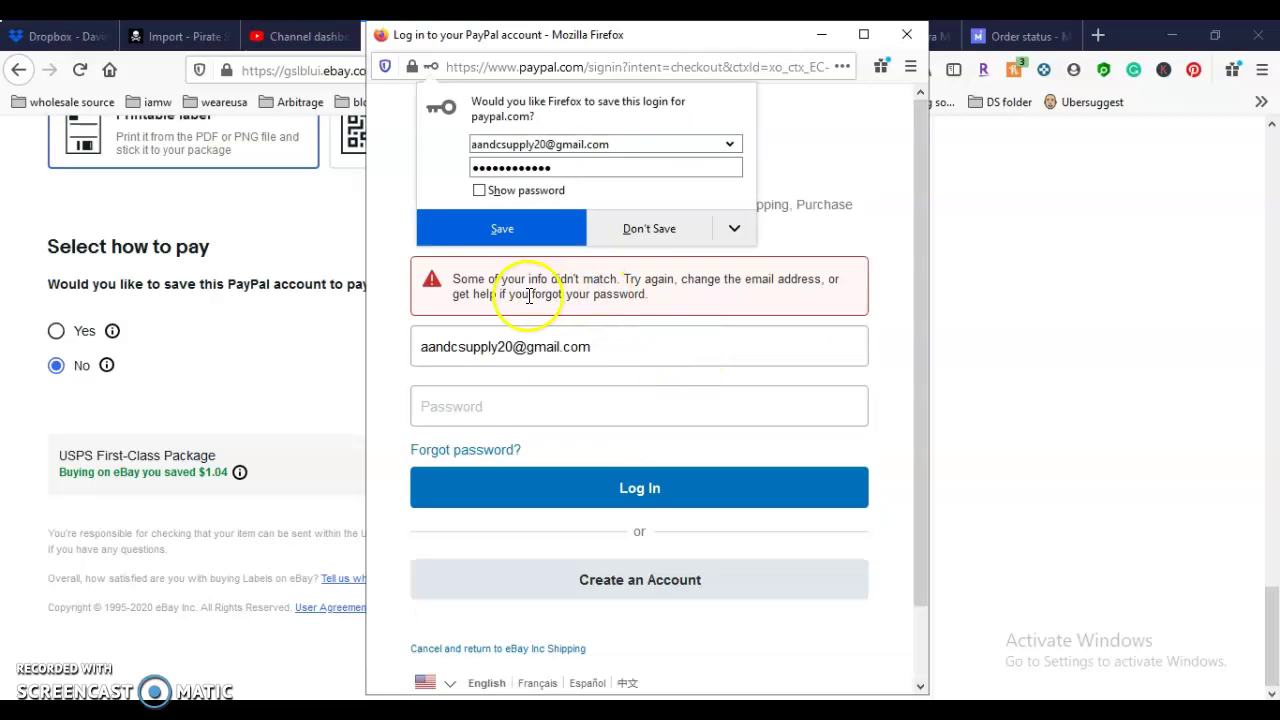
# Step: Decline Firefox's save-login prompts and retry the PayPal password twice, both rejected
pyautogui.click(636, 232)
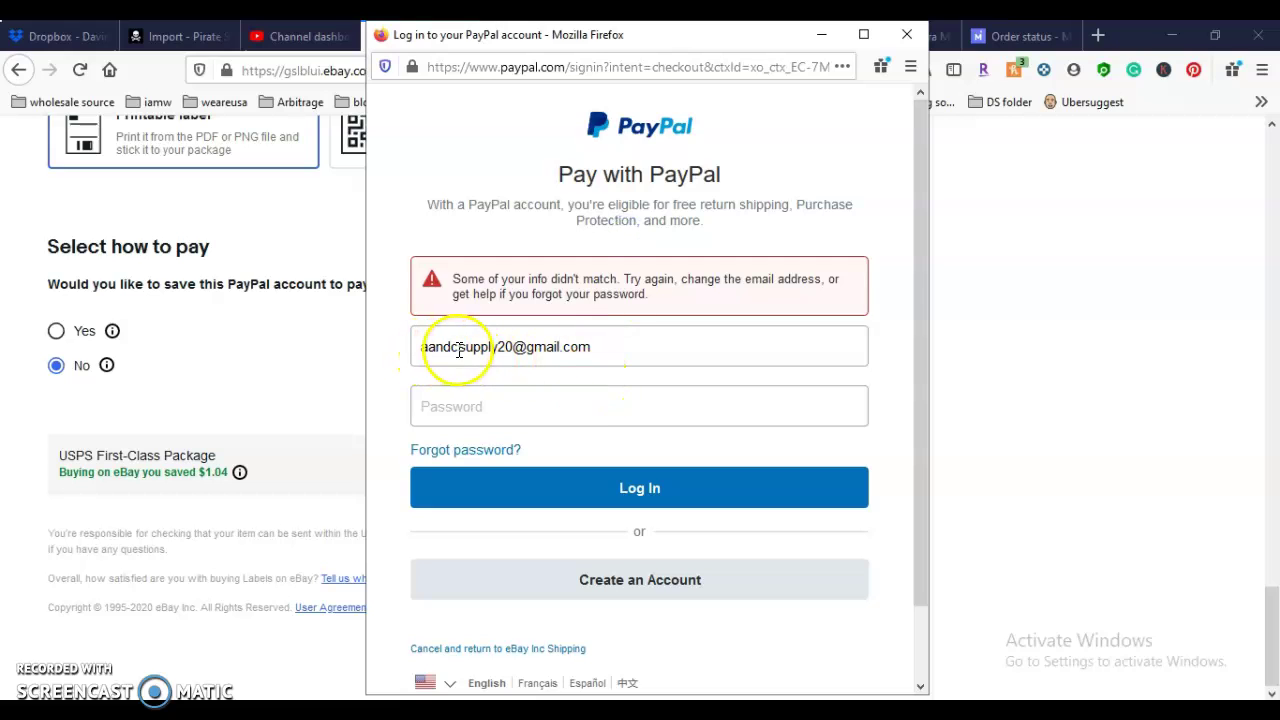
pyautogui.click(499, 393)
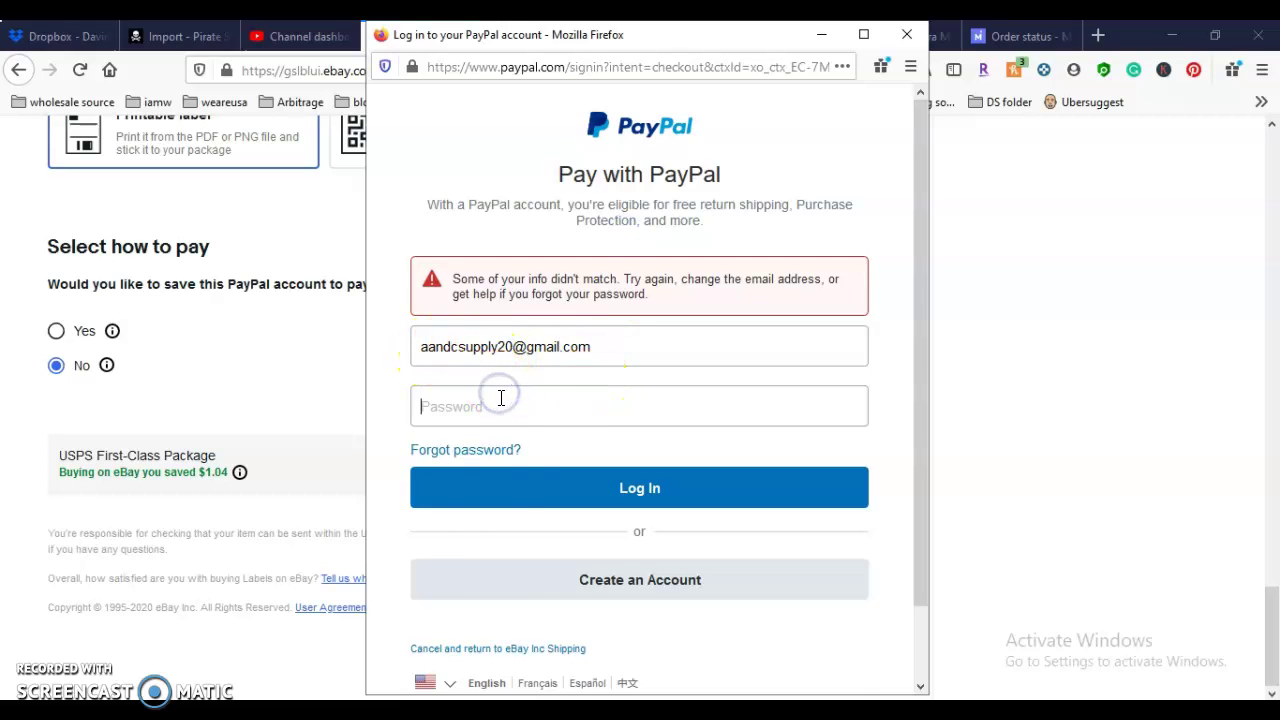
pyautogui.click(501, 398)
pyautogui.write('•')
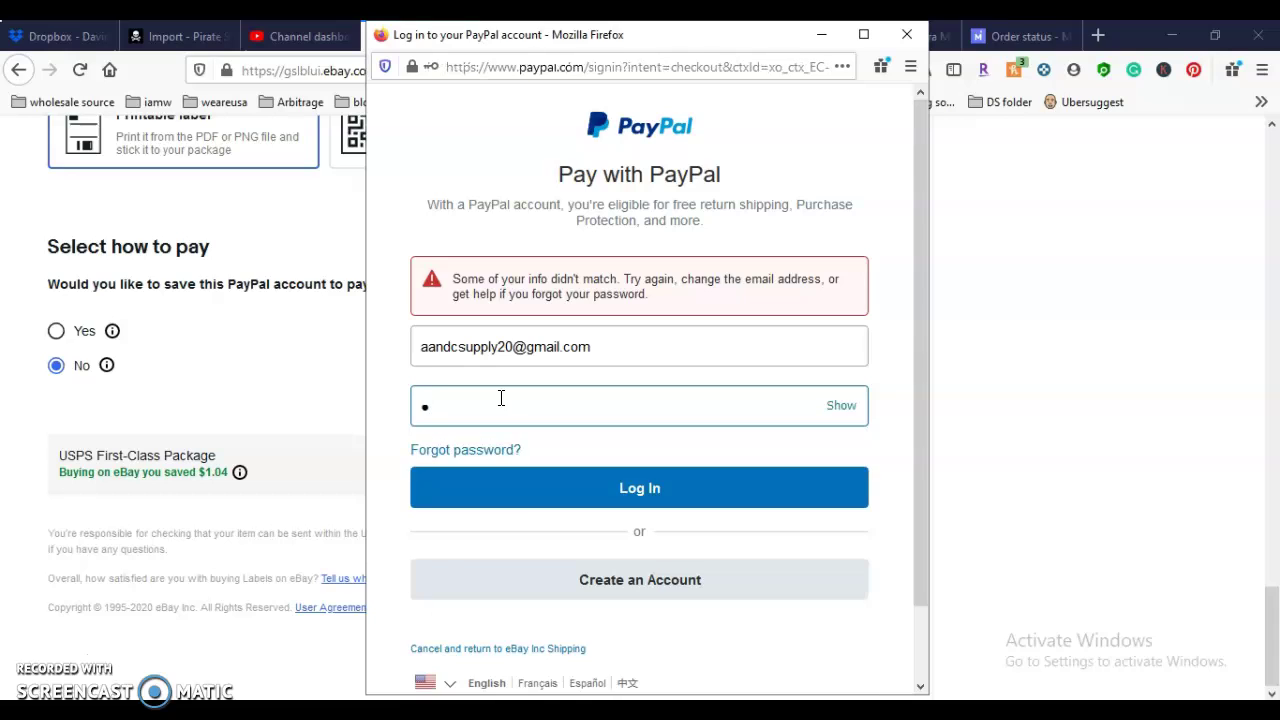
pyautogui.write('•••••••••••')
pyautogui.press('Return')
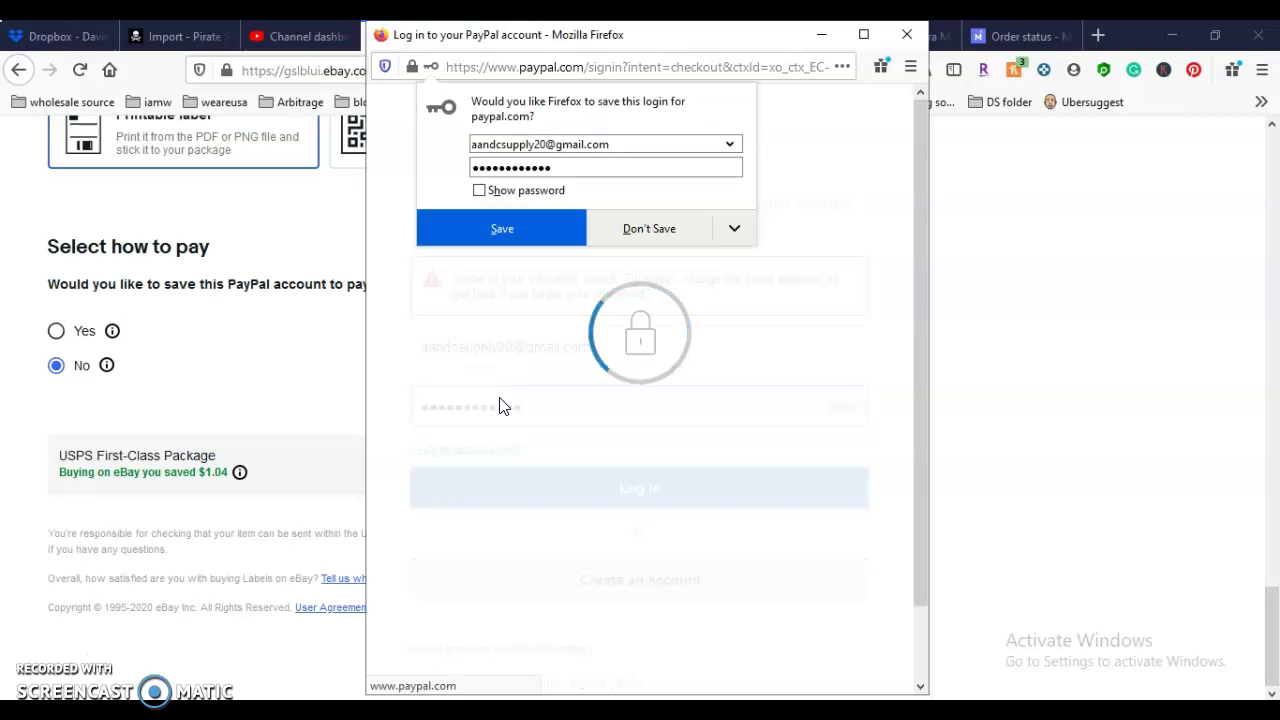
pyautogui.click(501, 398)
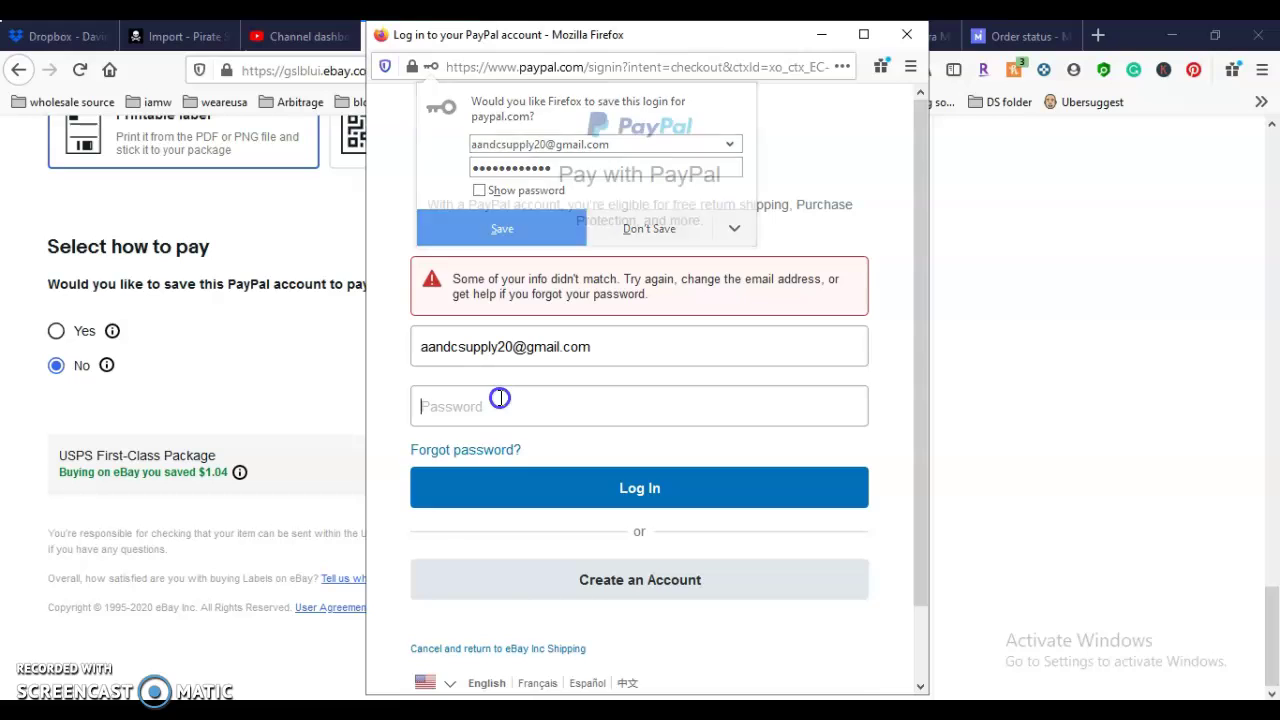
pyautogui.write('•')
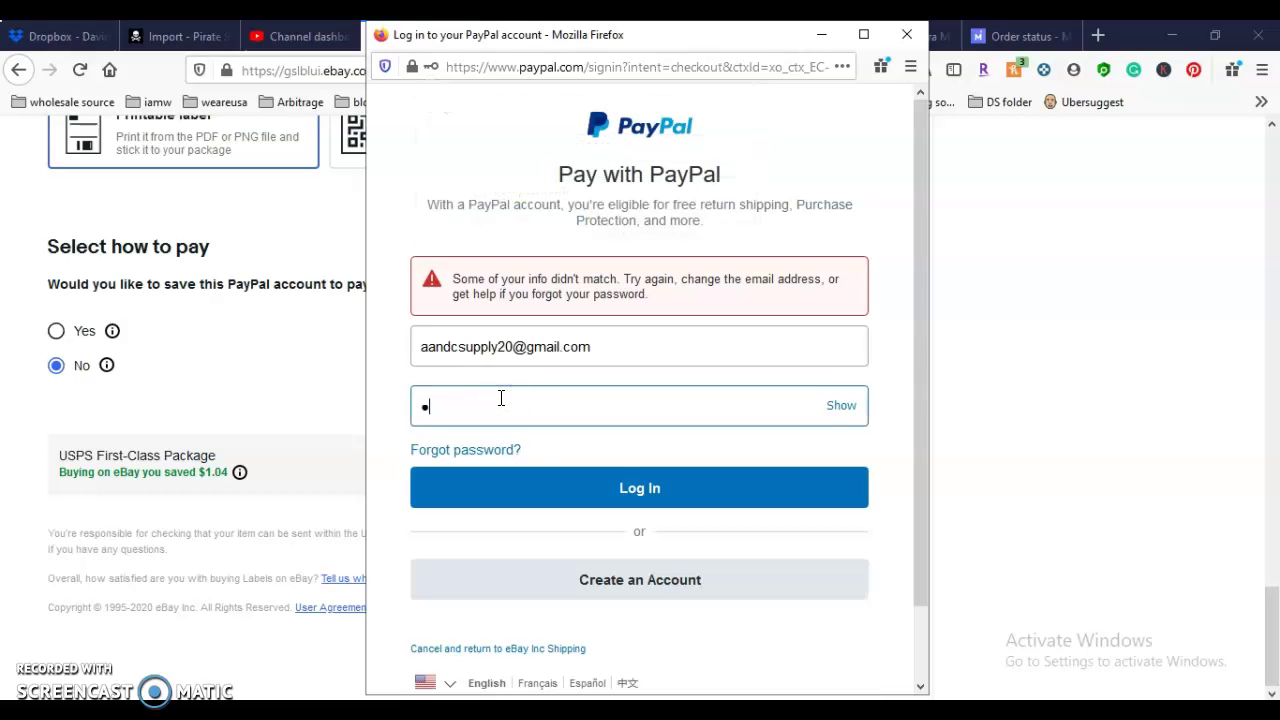
pyautogui.write('•••••••••')
pyautogui.press('Return')
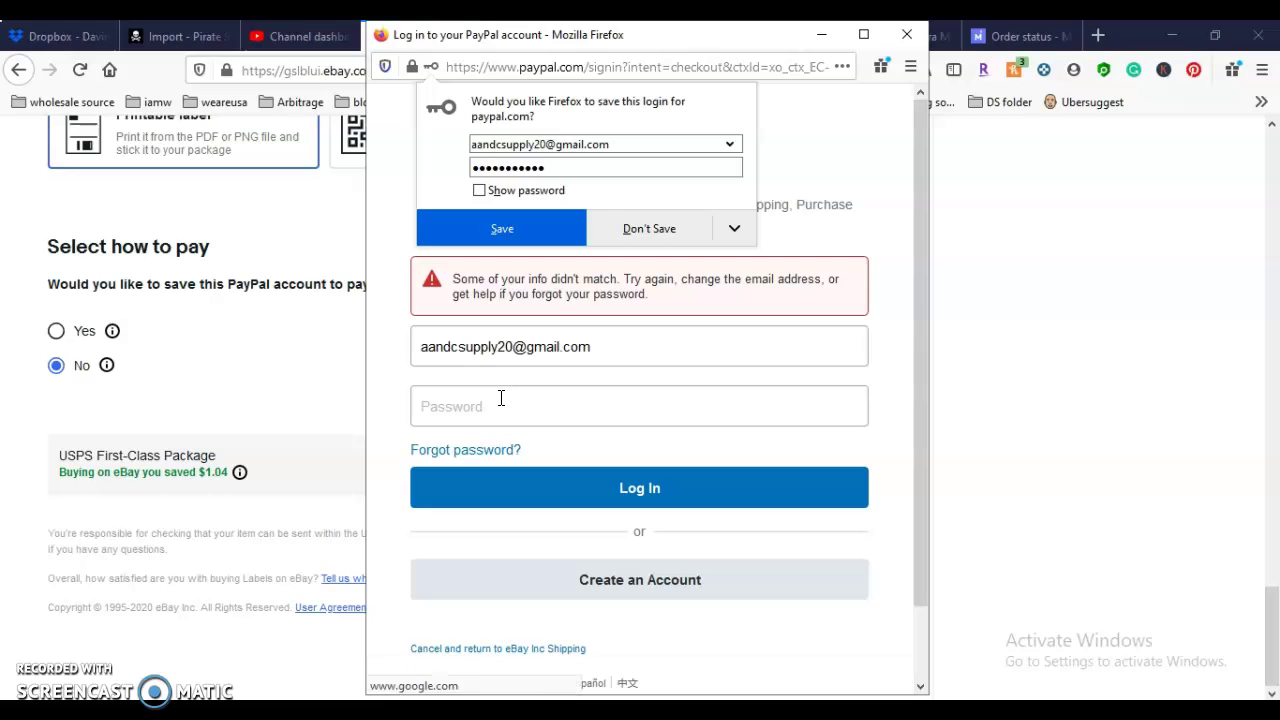
pyautogui.click(688, 227)
pyautogui.scroll(-2, 659, 572)
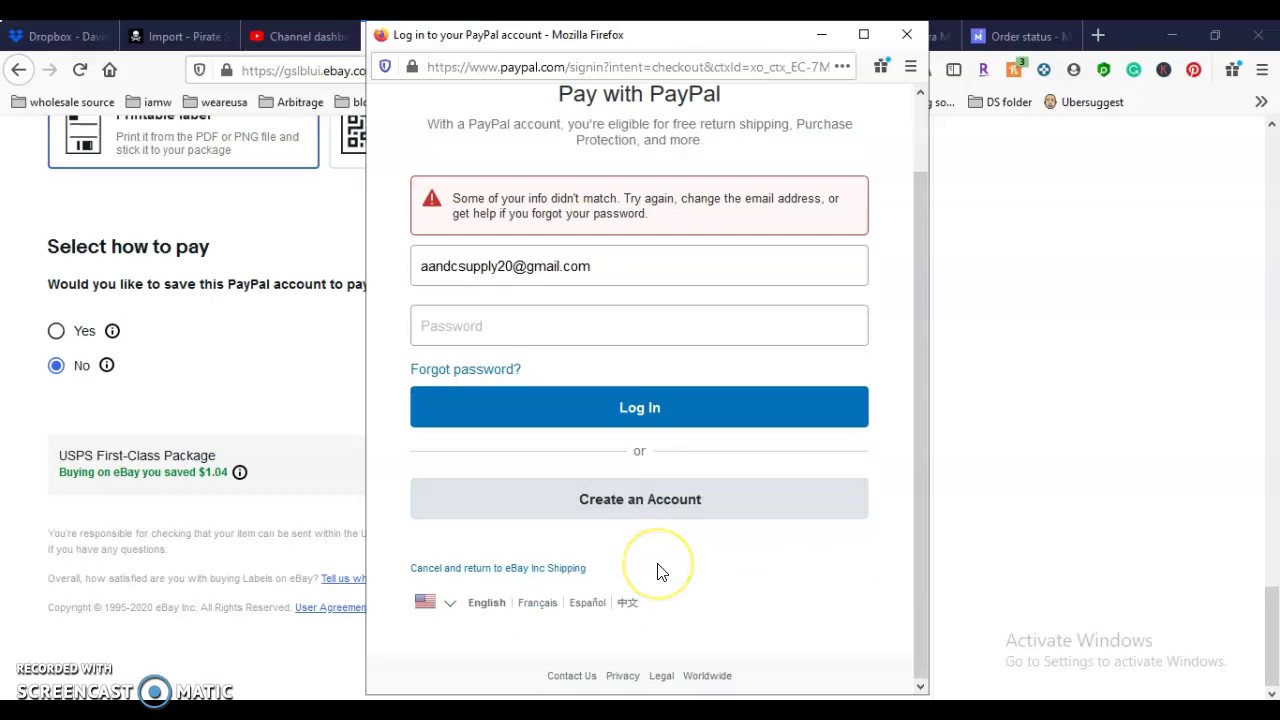
pyautogui.scroll(2, 659, 572)
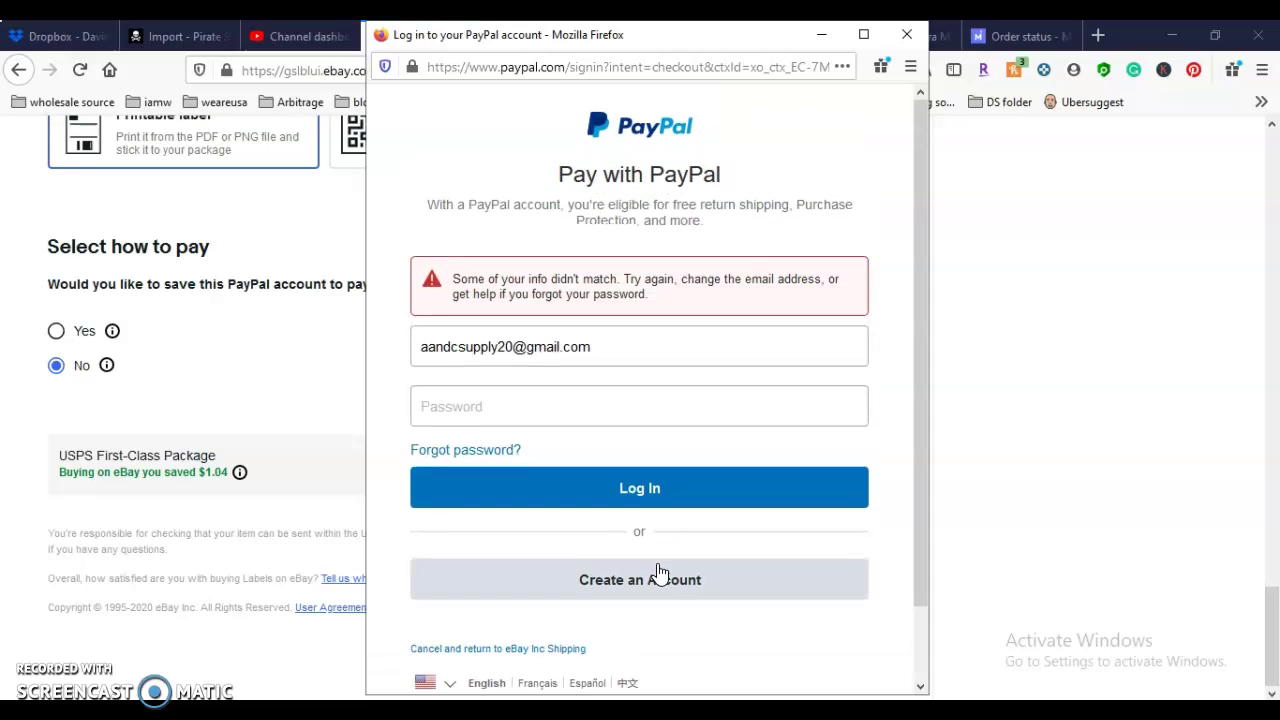
# Step: Close the old PayPal window, choose Yes to save PayPal for future labels, and start payment setup
pyautogui.click(904, 35)
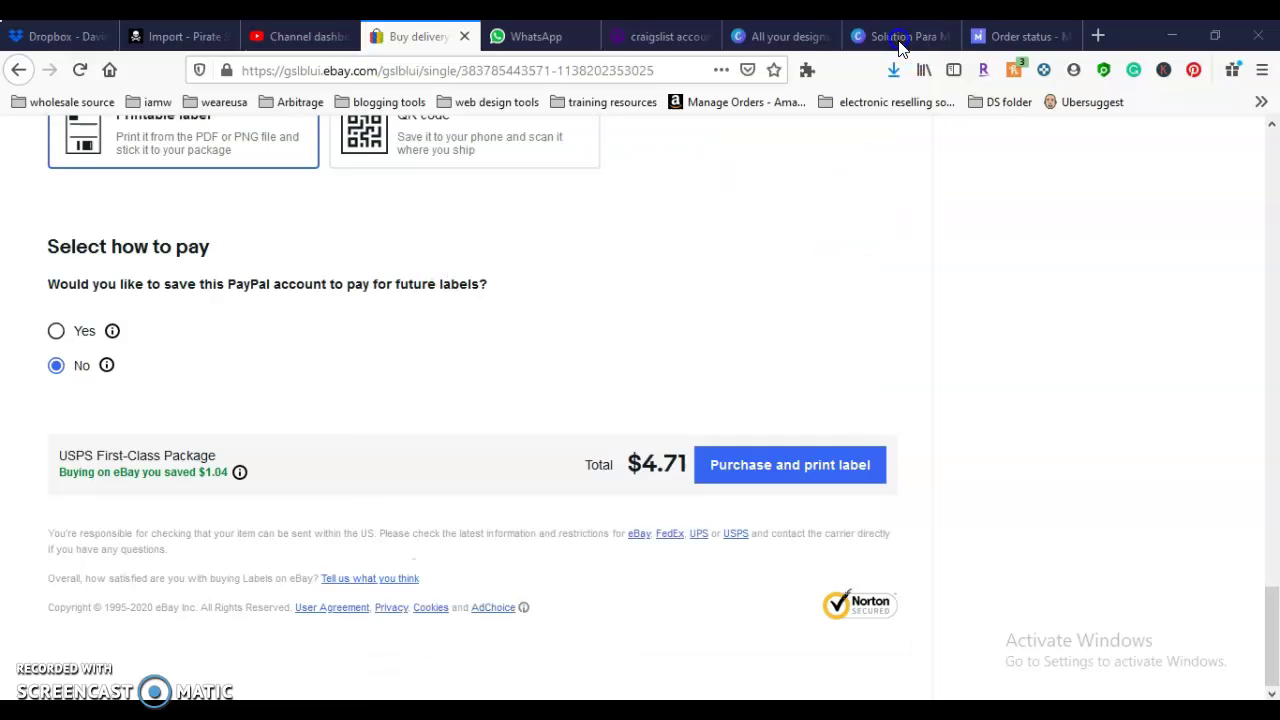
pyautogui.scroll(3, 400, 594)
pyautogui.scroll(-3, 400, 594)
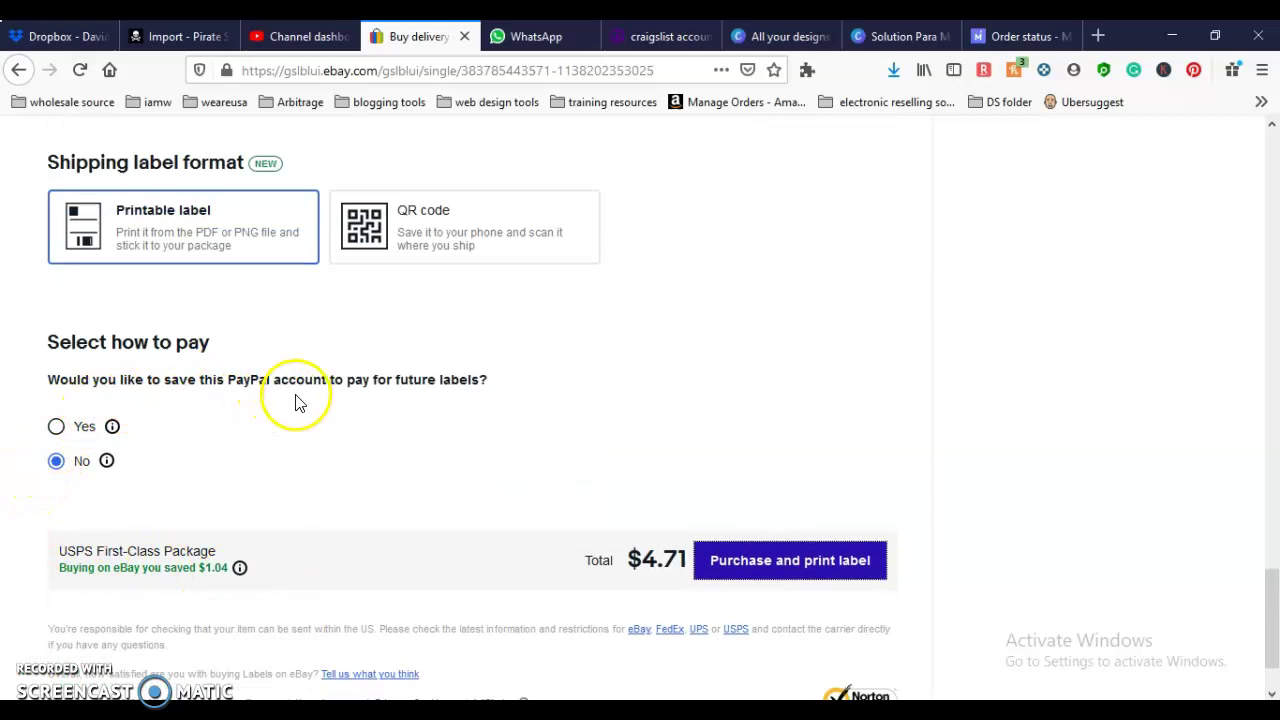
pyautogui.click(56, 426)
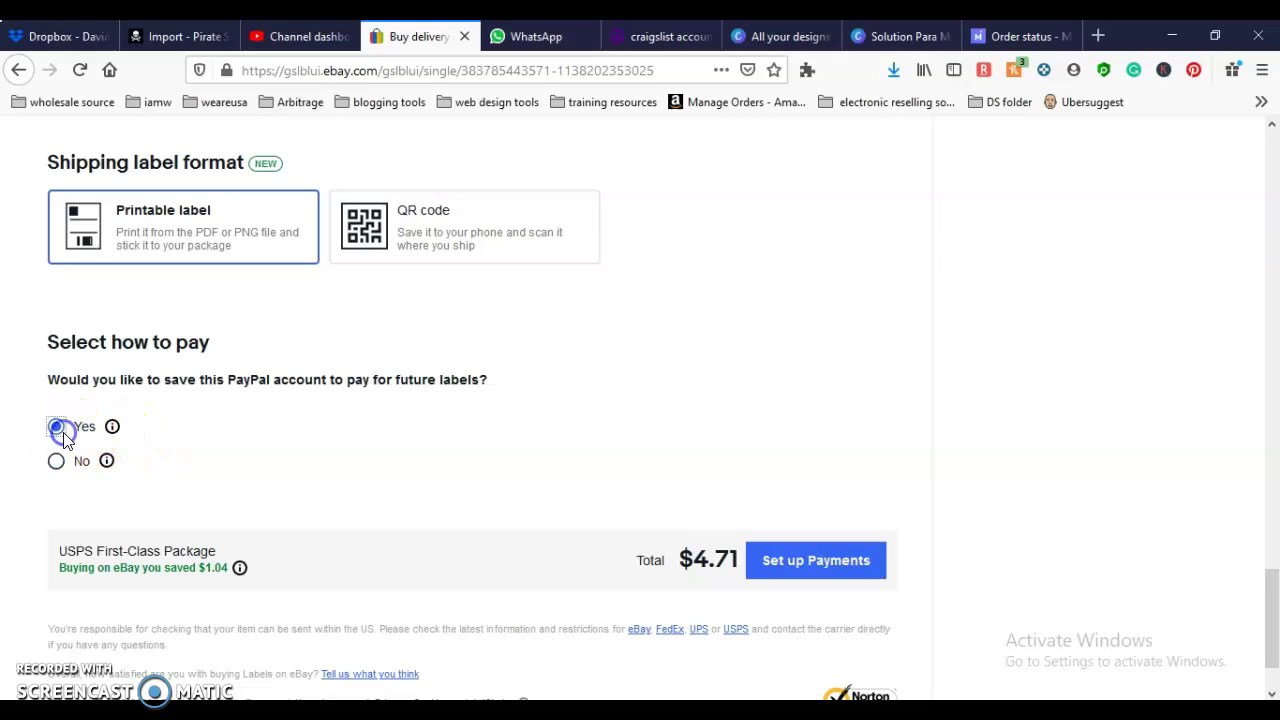
pyautogui.click(768, 556)
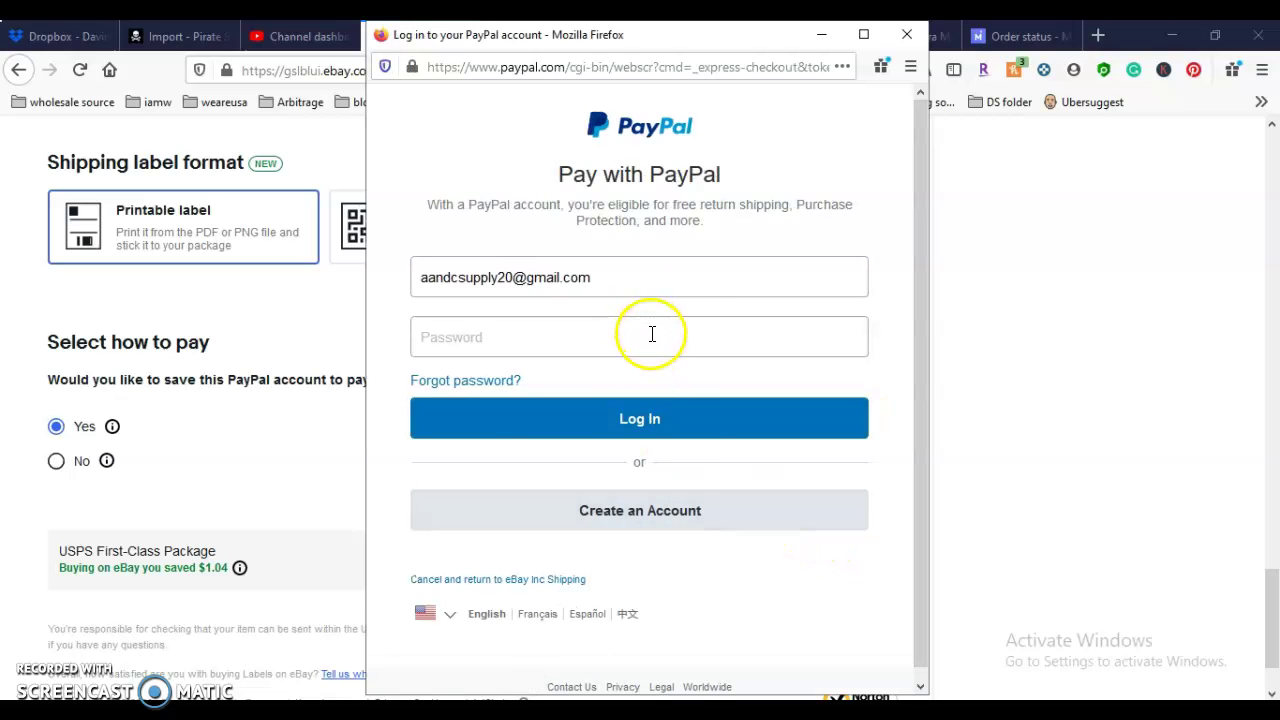
# Step: Sign in to PayPal with the account password, retrying after the first failure, and let Firefox remember it
pyautogui.click(653, 340)
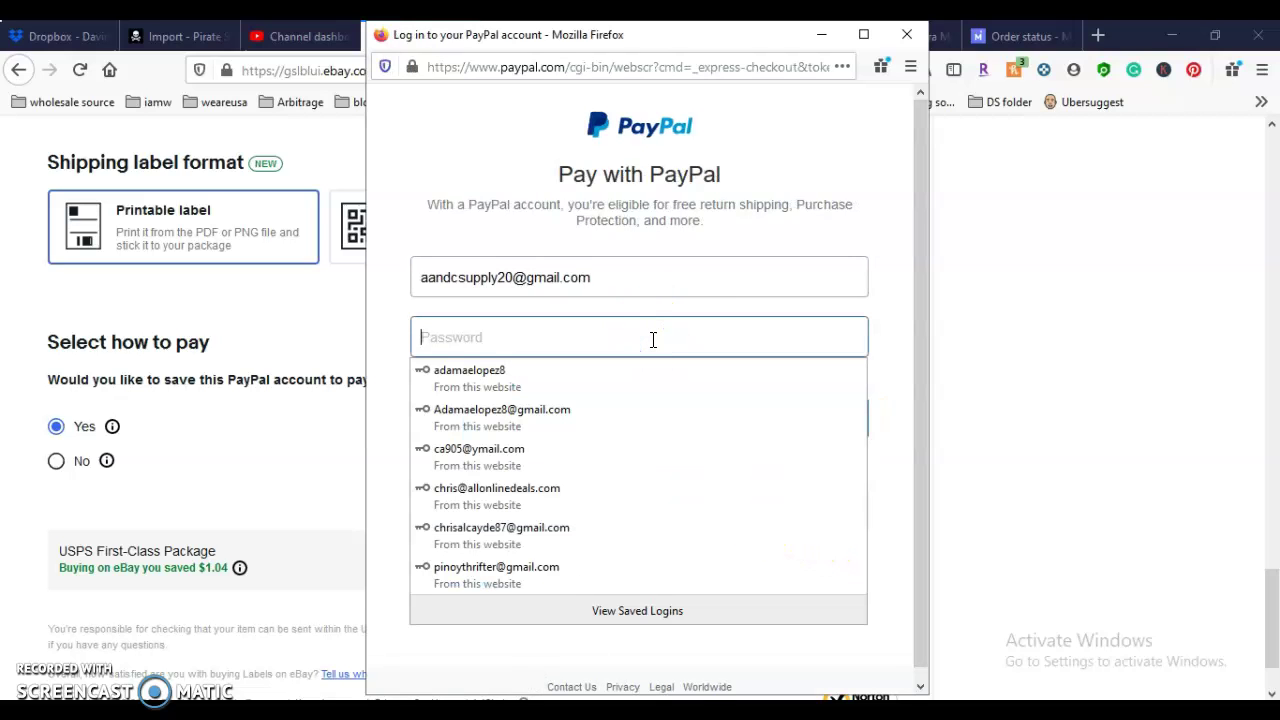
pyautogui.write('a')
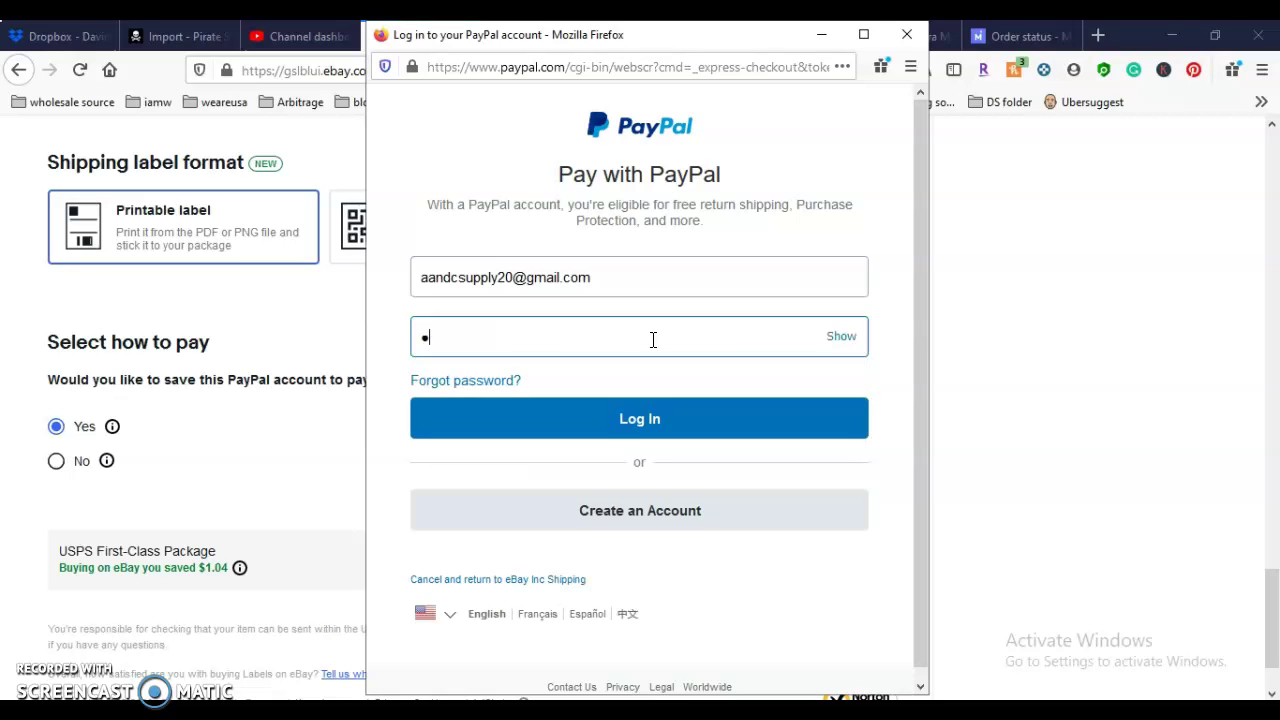
pyautogui.write('aaaaaaaaaaa')
pyautogui.press('Return')
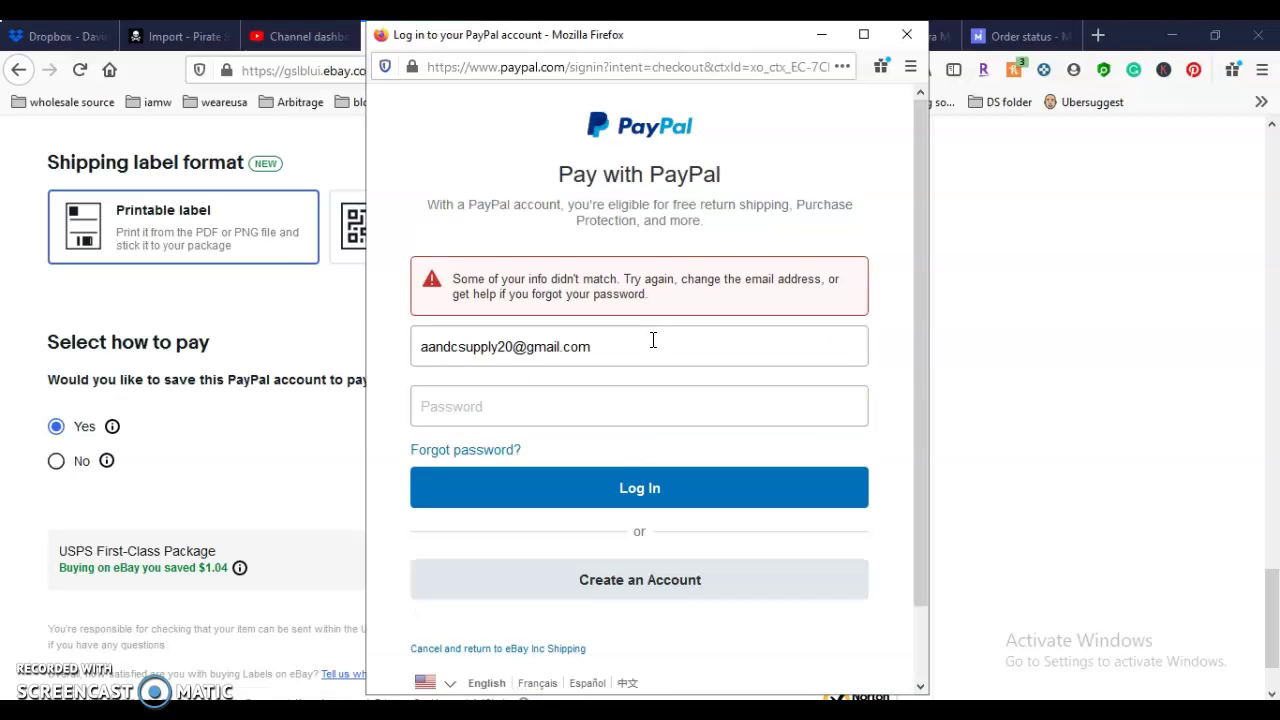
pyautogui.click(639, 406)
pyautogui.write('aaa')
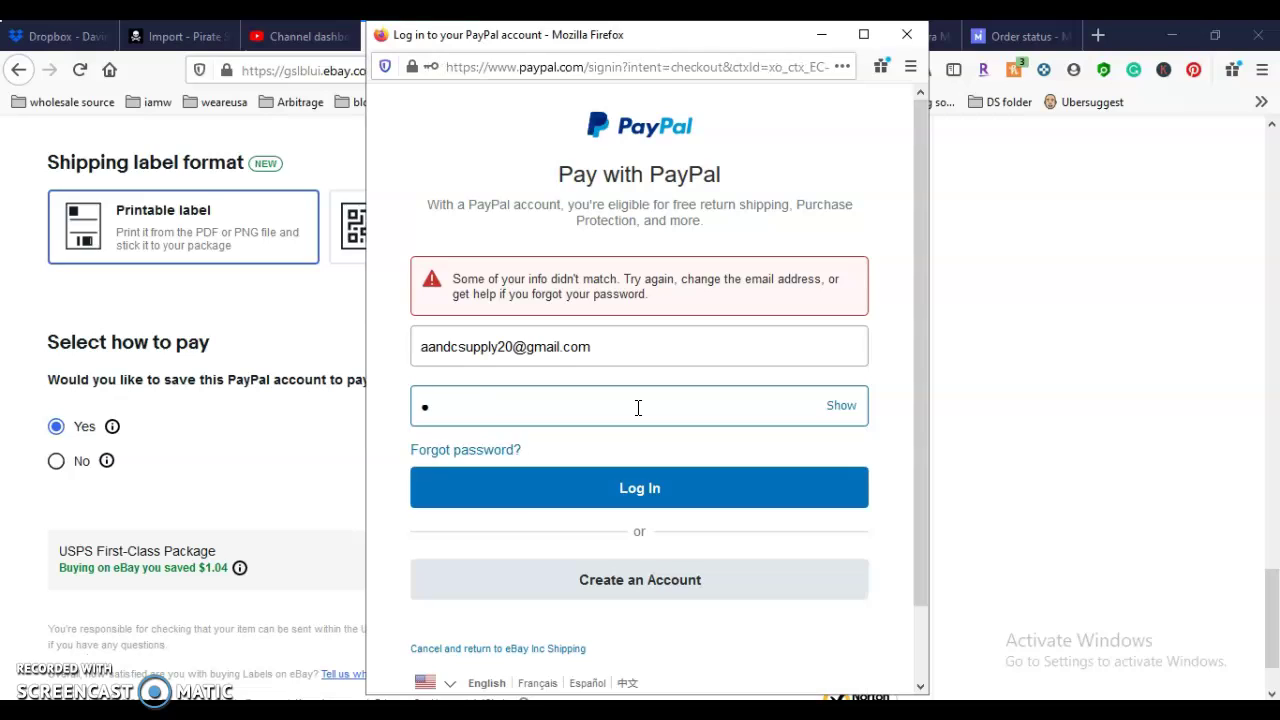
pyautogui.write('aaaaaaaaaa')
pyautogui.click(637, 487)
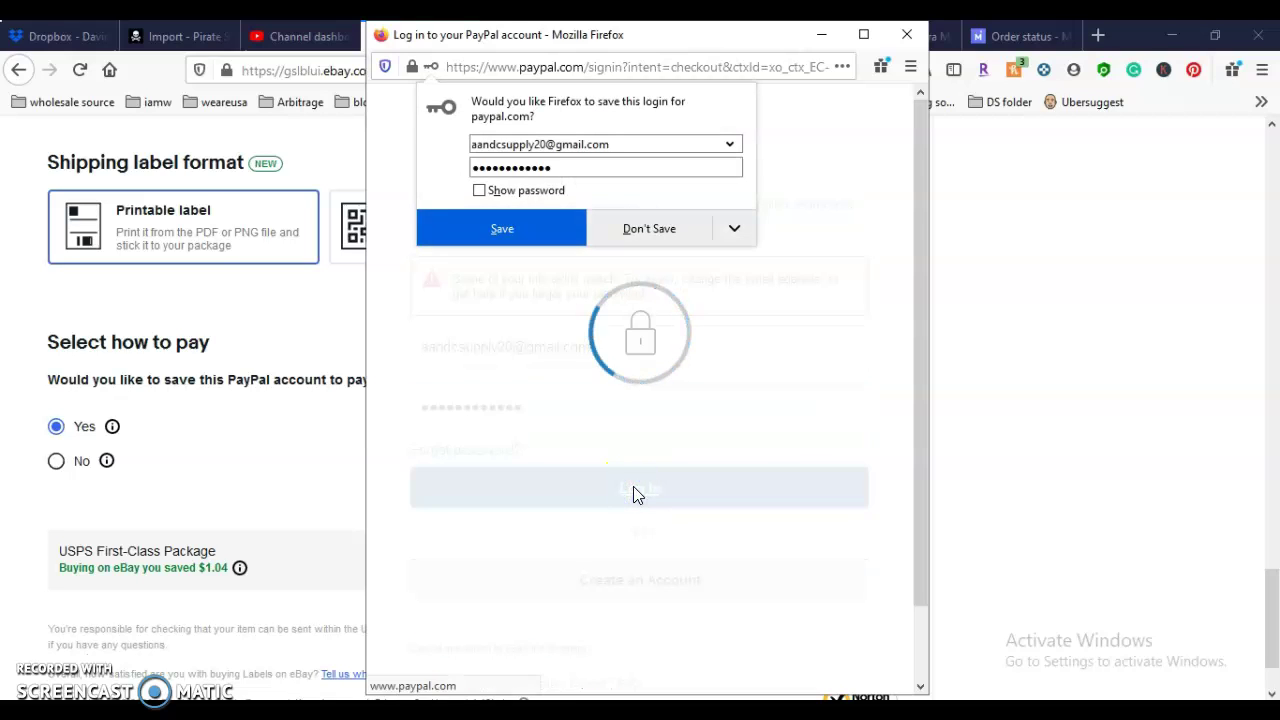
pyautogui.click(534, 237)
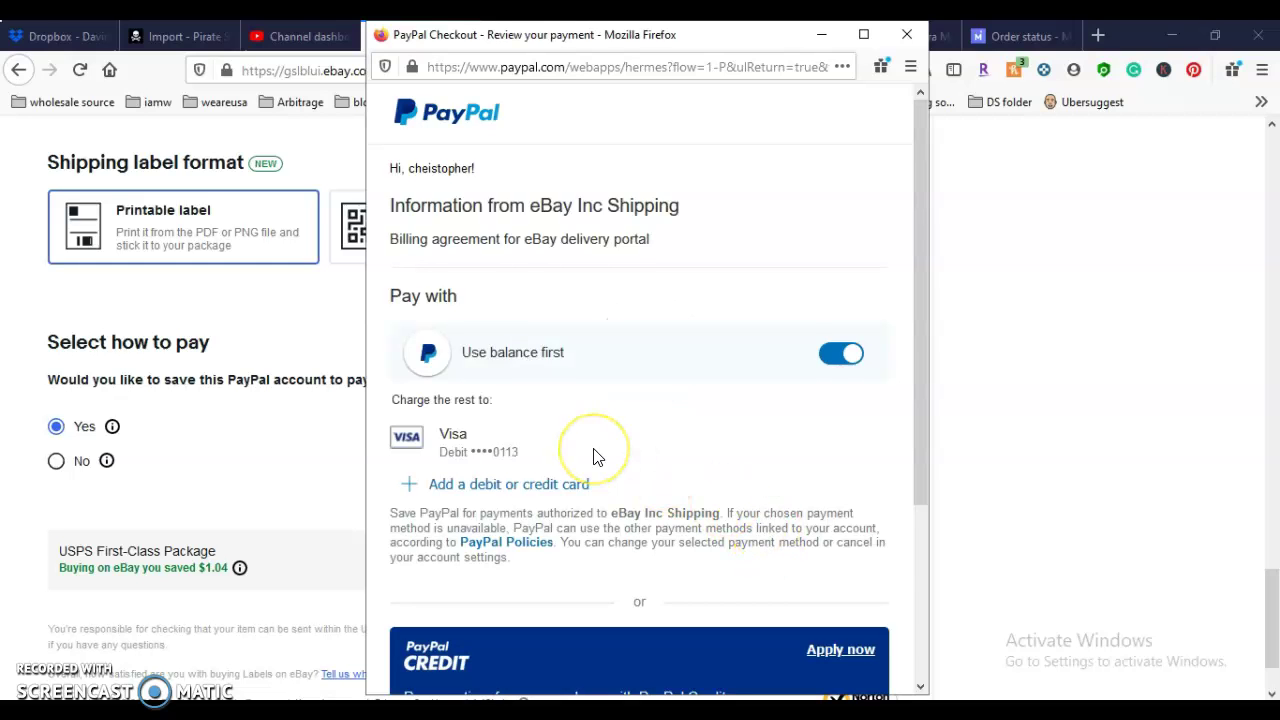
# Step: Accept the eBay shipping billing agreement with Agree & Continue
pyautogui.scroll(-2, 593, 457)
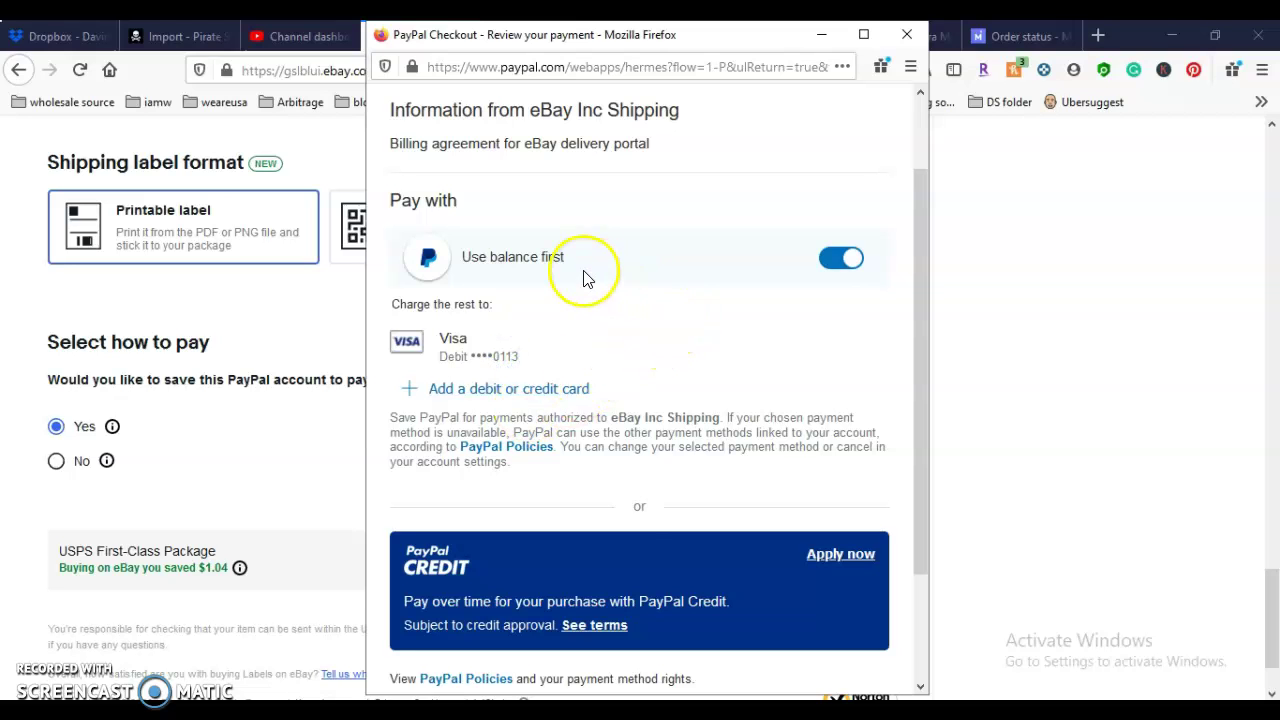
pyautogui.scroll(-3, 690, 531)
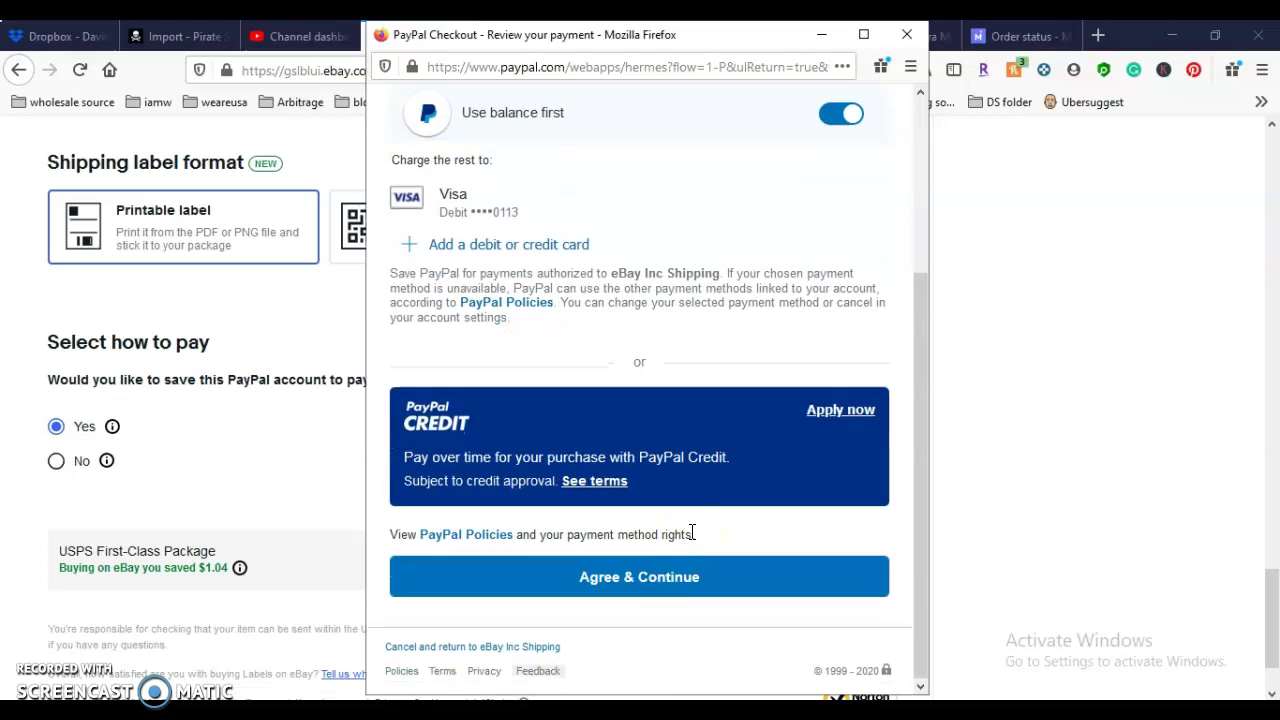
pyautogui.click(682, 581)
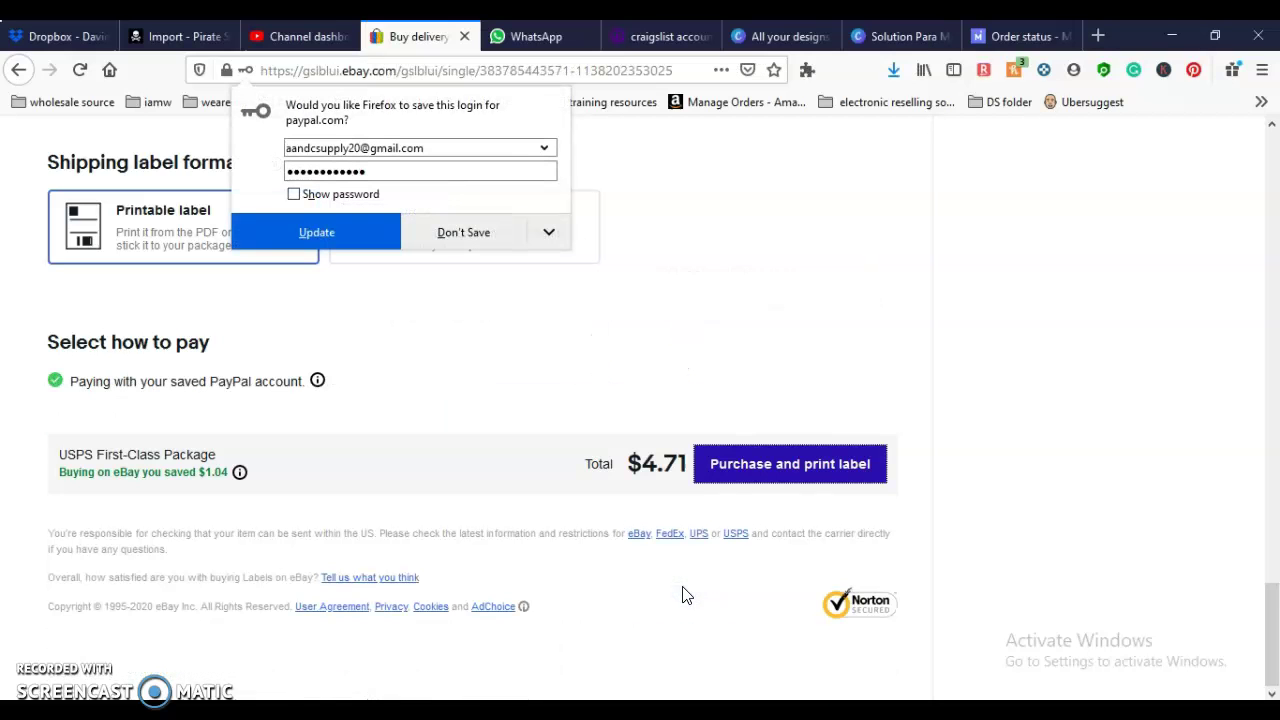
# Step: Update the stored PayPal login in Firefox and purchase the $4.71 USPS First-Class label
pyautogui.click(348, 236)
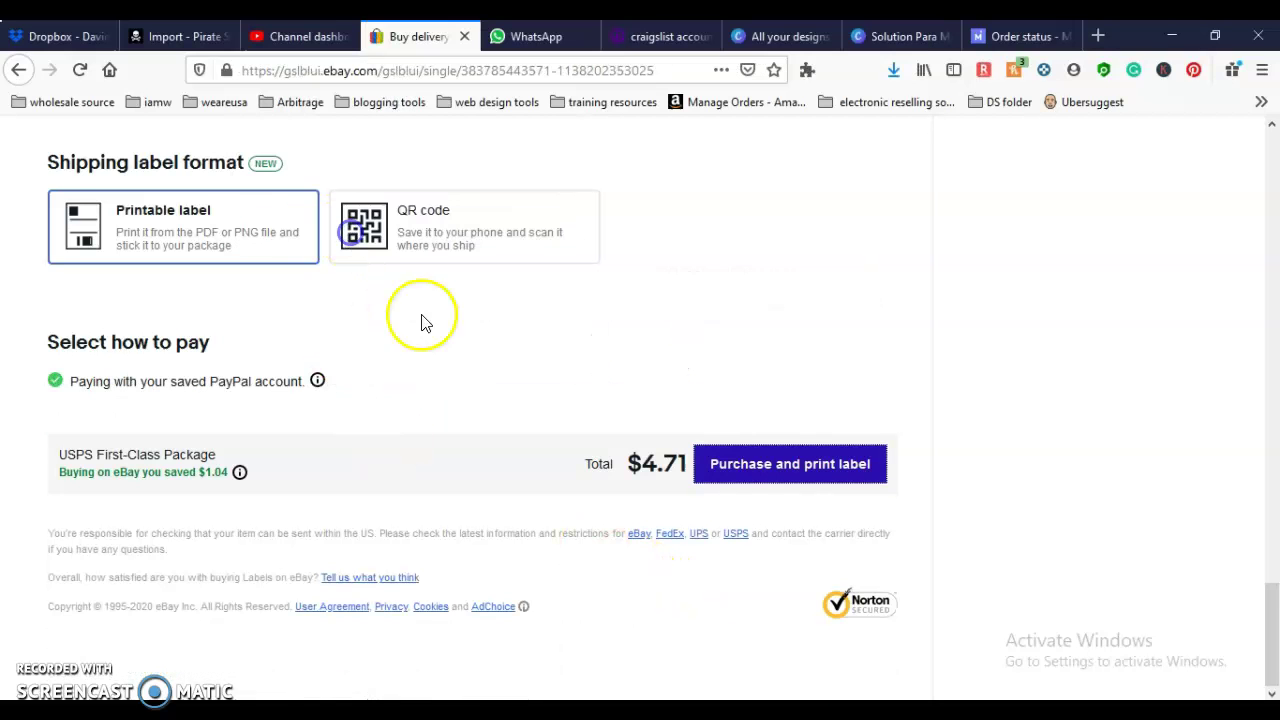
pyautogui.click(758, 476)
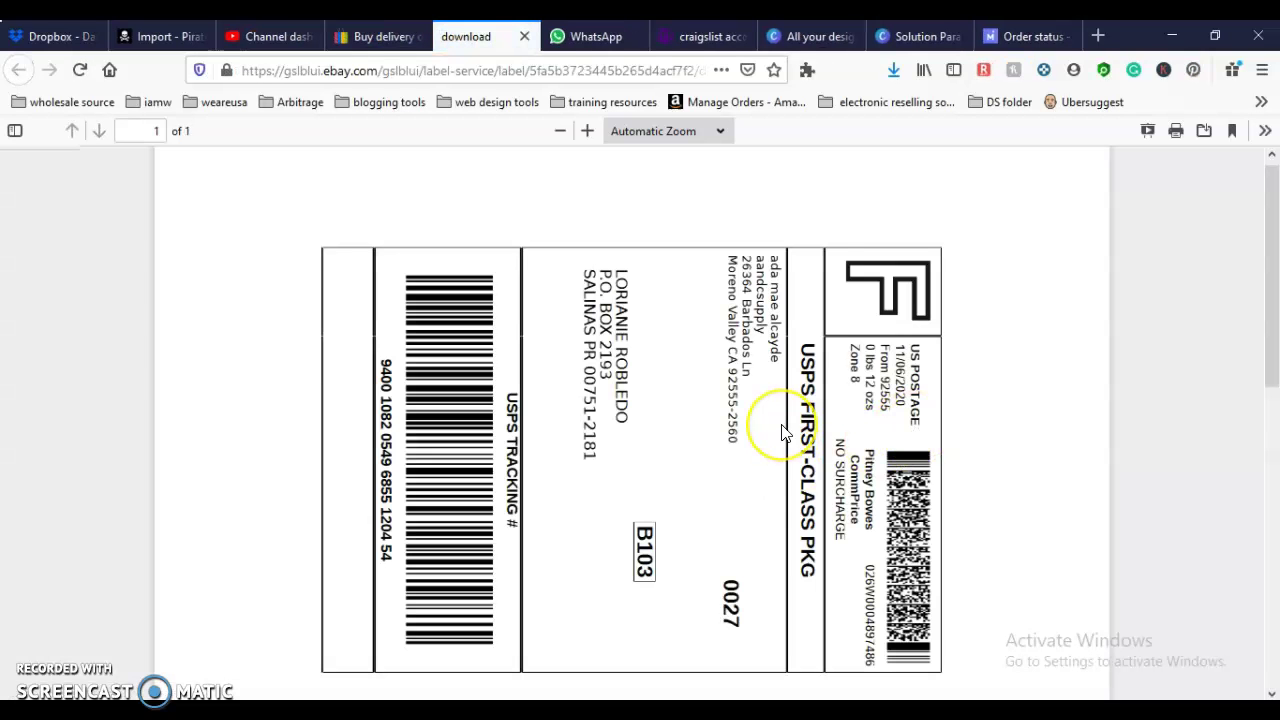
# Step: Send the one-page USPS First-Class label PDF to the printer from Firefox's viewer
pyautogui.scroll(-3, 783, 431)
pyautogui.scroll(3, 783, 430)
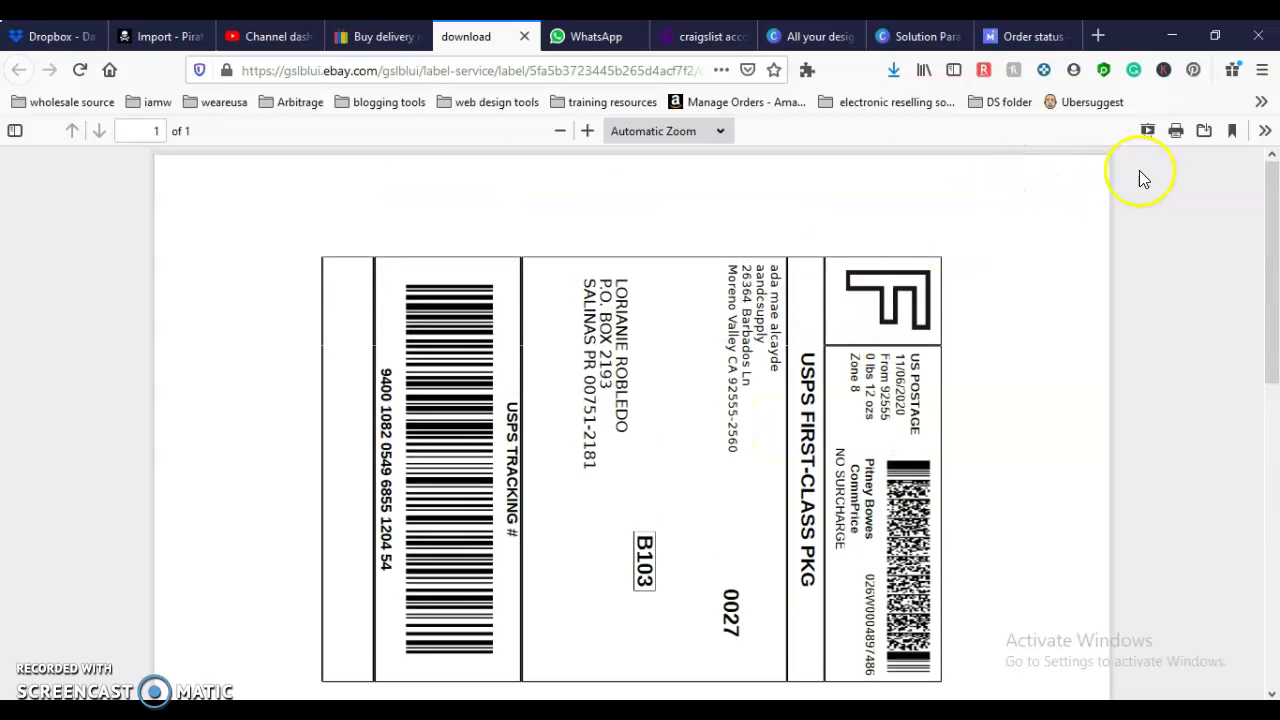
pyautogui.click(1176, 131)
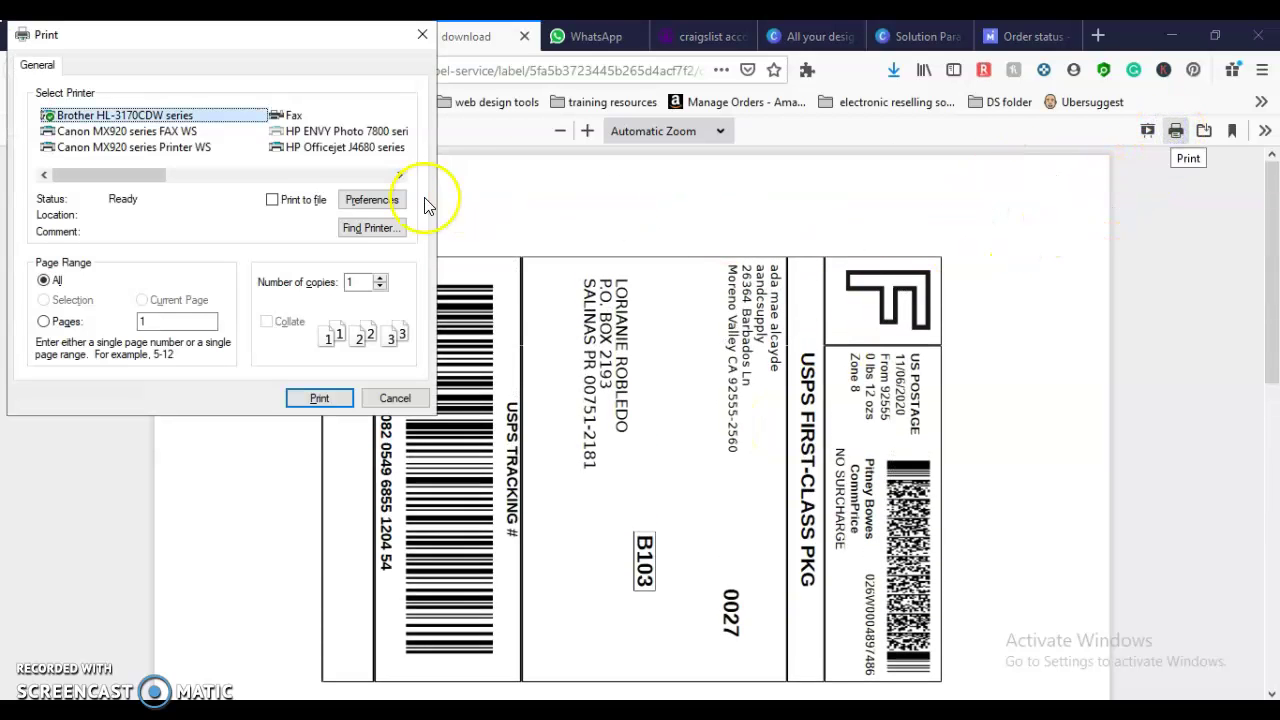
pyautogui.click(319, 398)
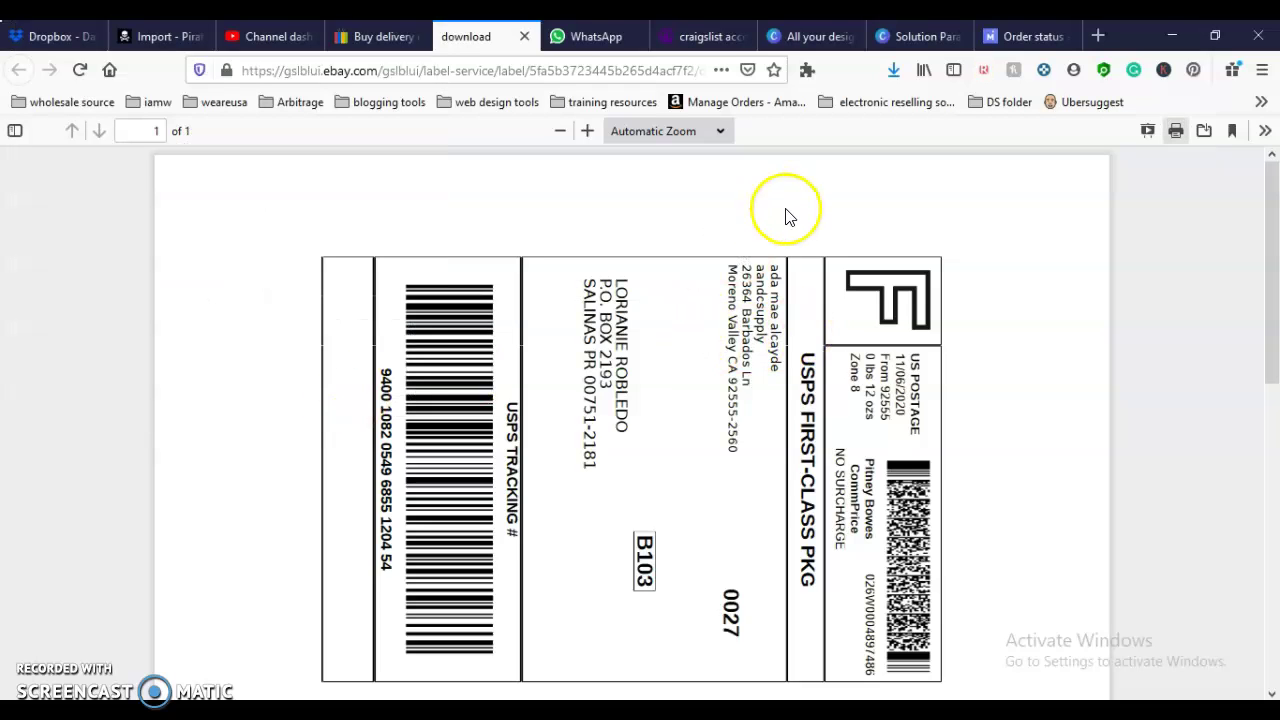
pyautogui.scroll(-5, 785, 222)
pyautogui.scroll(-2, 785, 222)
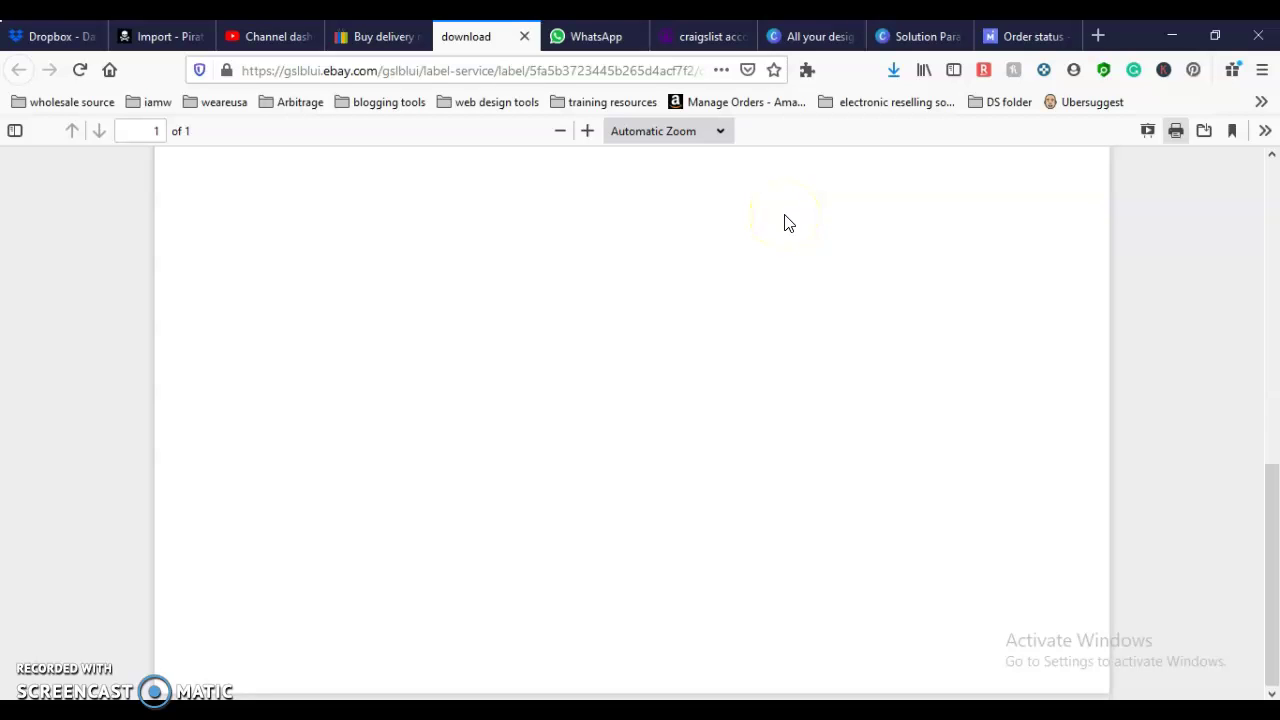